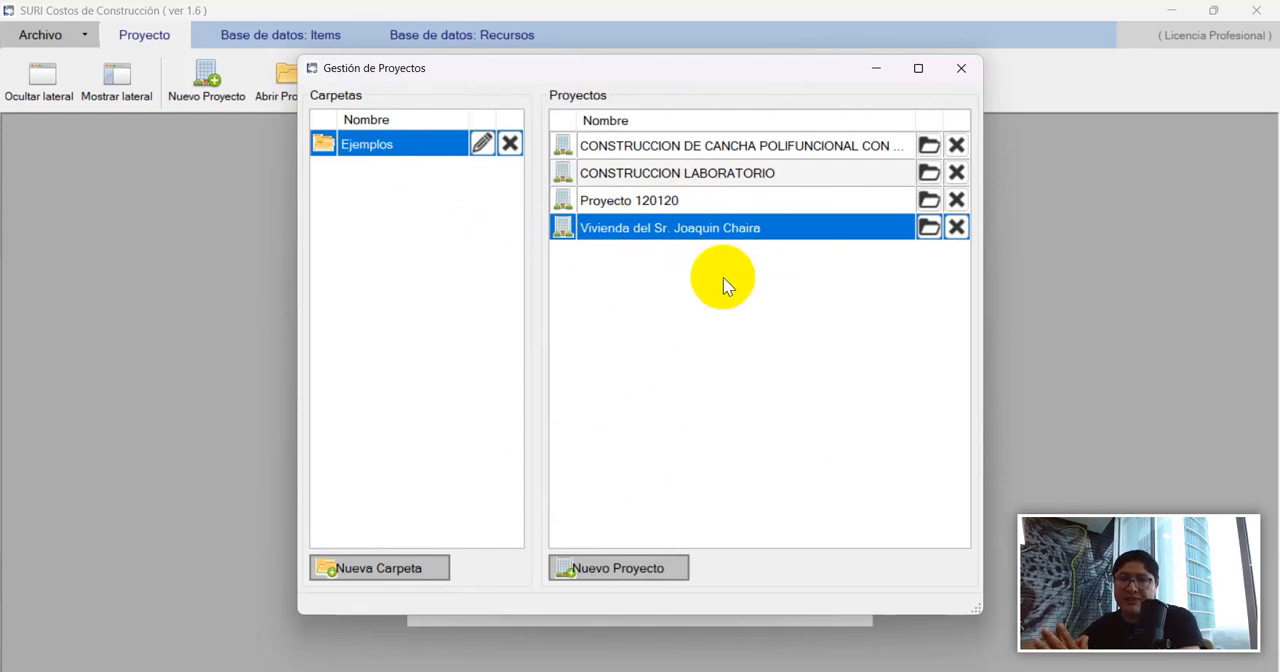
Open the Vivienda project from the Ejemplos folder and view its project configuration.
double_click(700, 230)
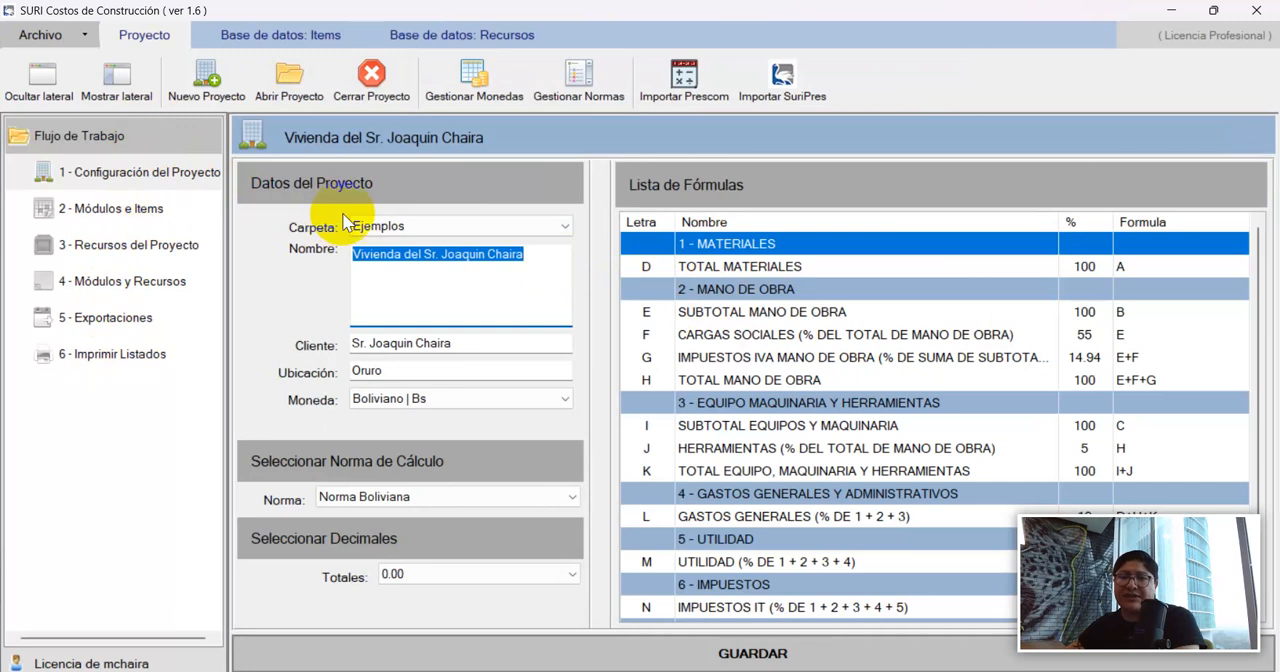
left_click(110, 174)
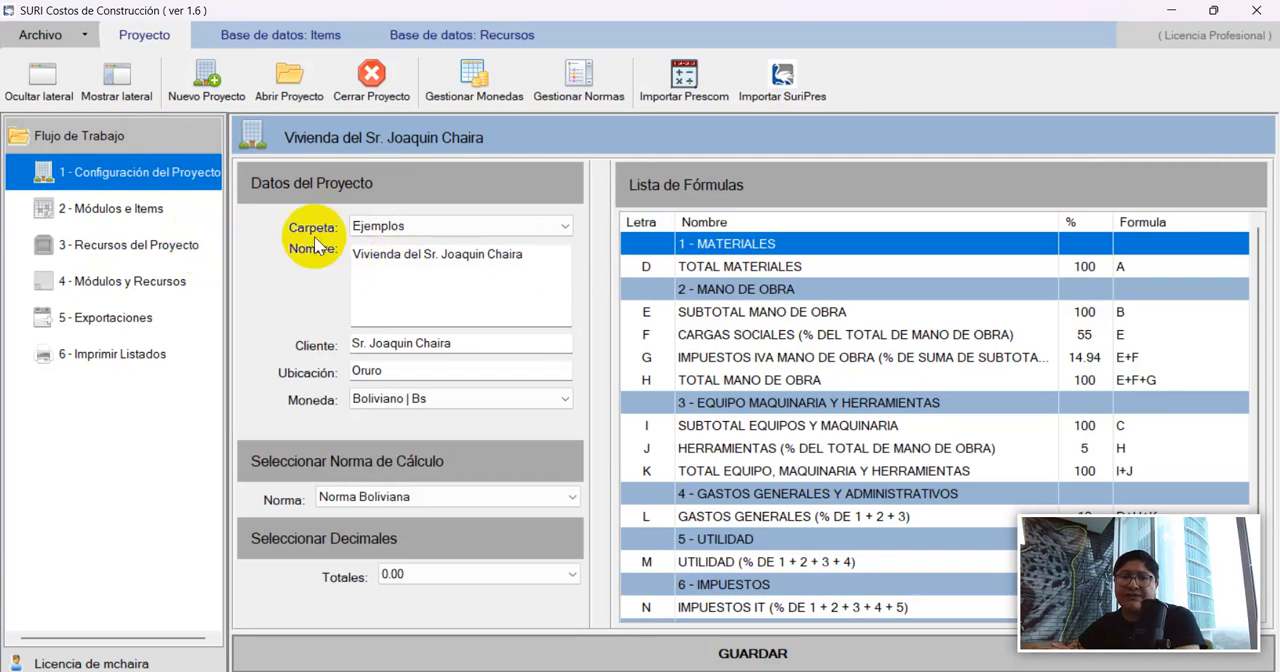
Review the project's modules and items, comparing the item lists and module totals of OBRAS PRELIMINARES and OBRA GRUESA.
left_click(118, 218)
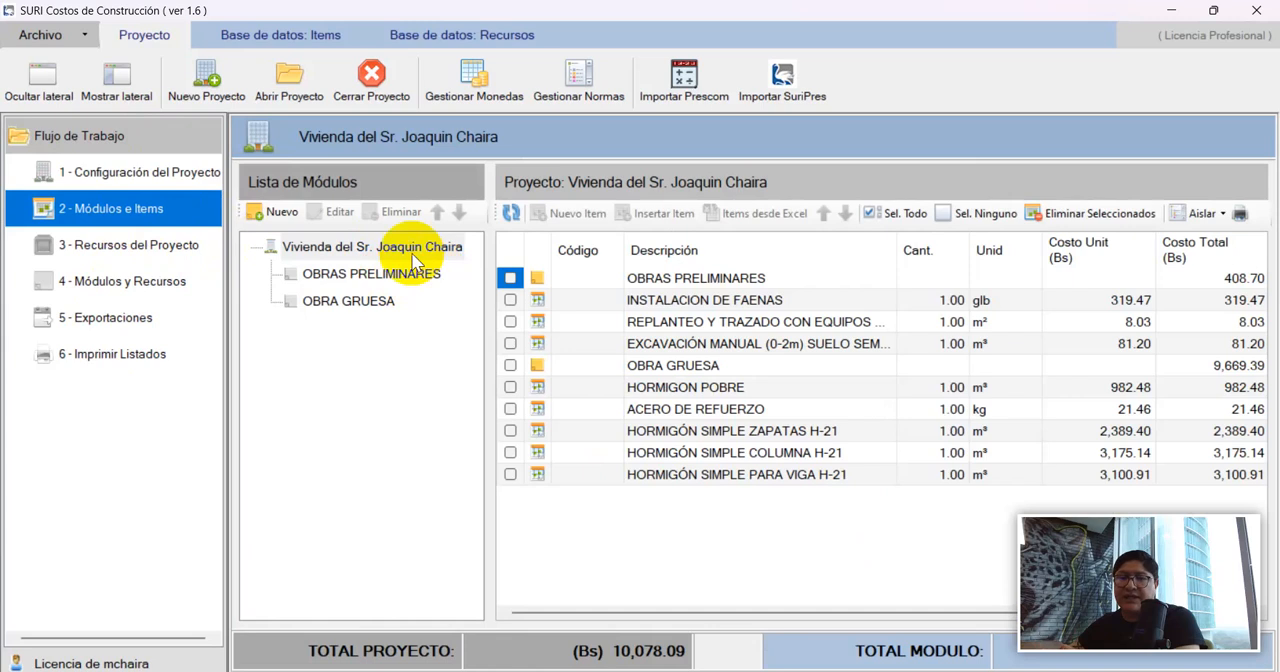
left_click(314, 248)
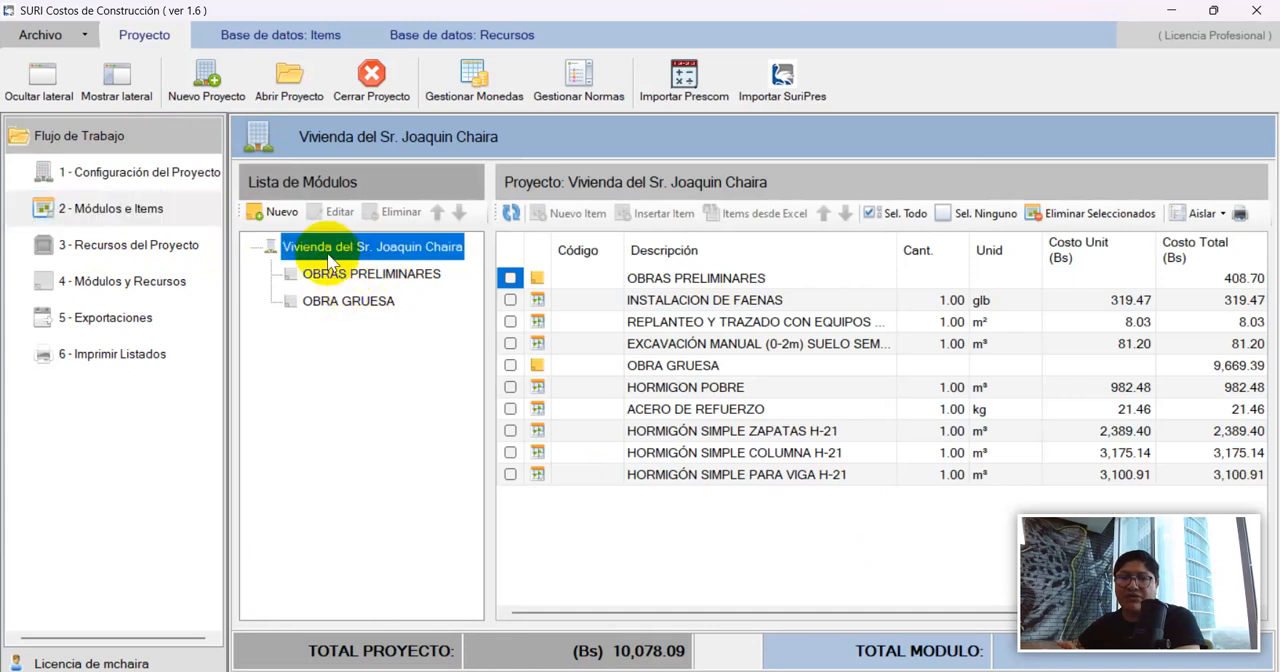
left_click(336, 276)
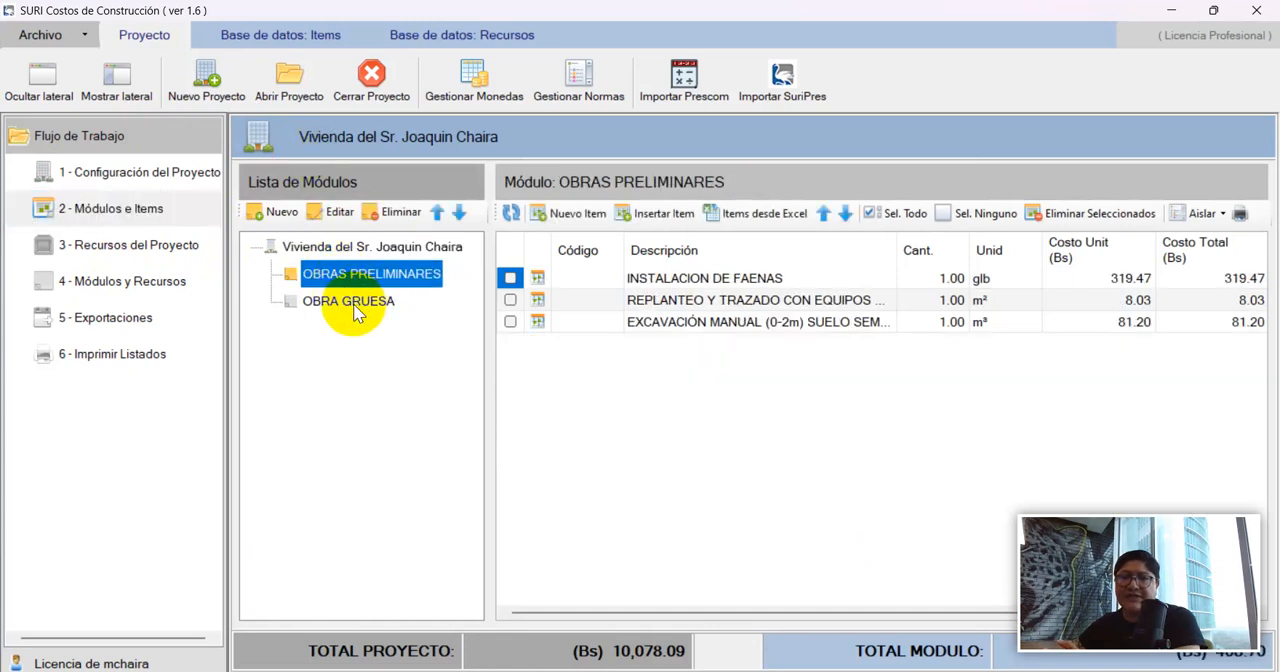
left_click(350, 300)
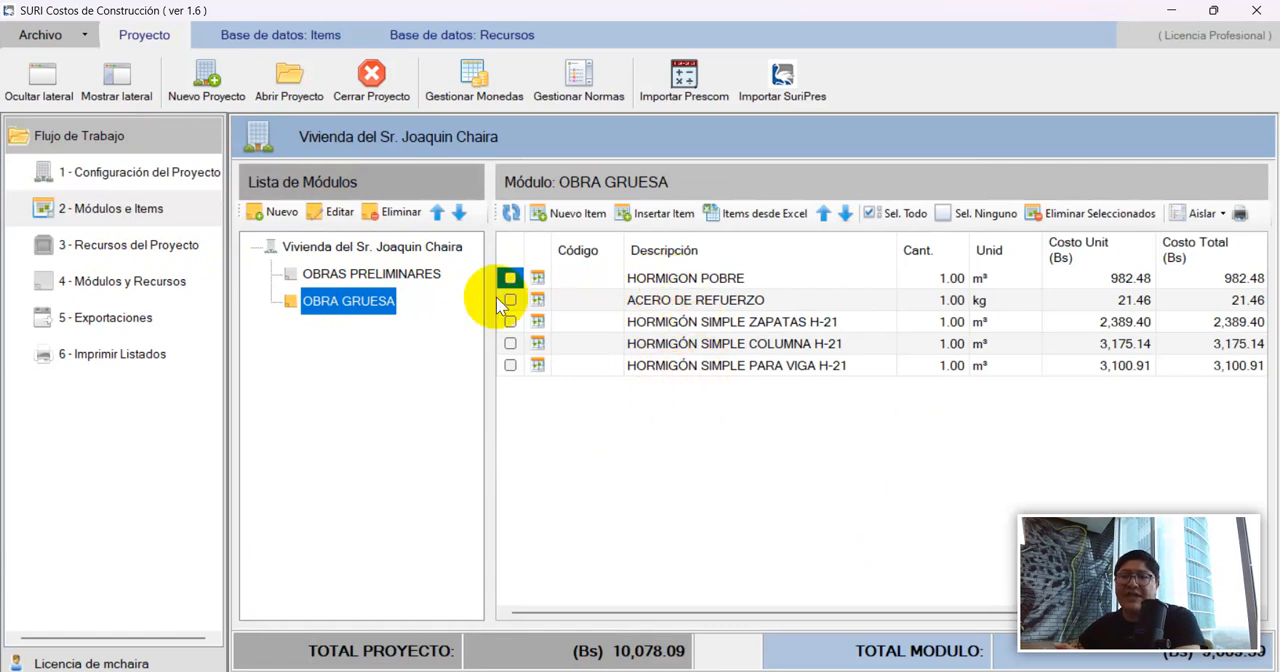
left_click(365, 275)
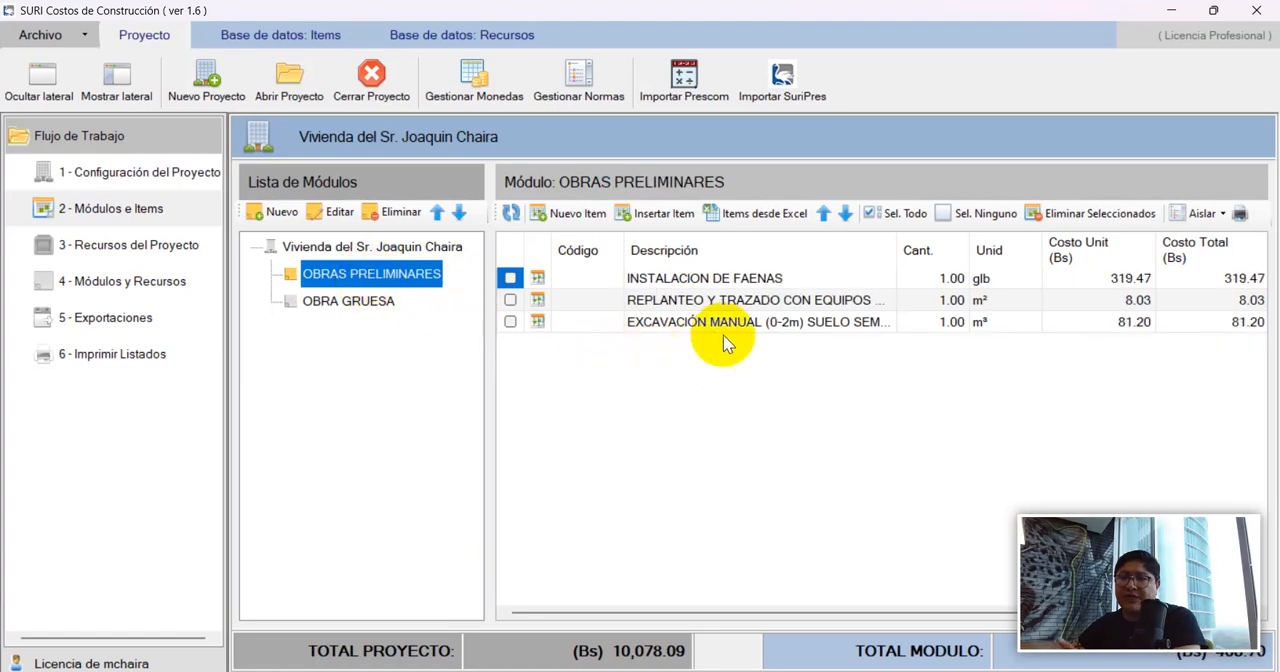
left_click_drag(1068, 530, 68, 535)
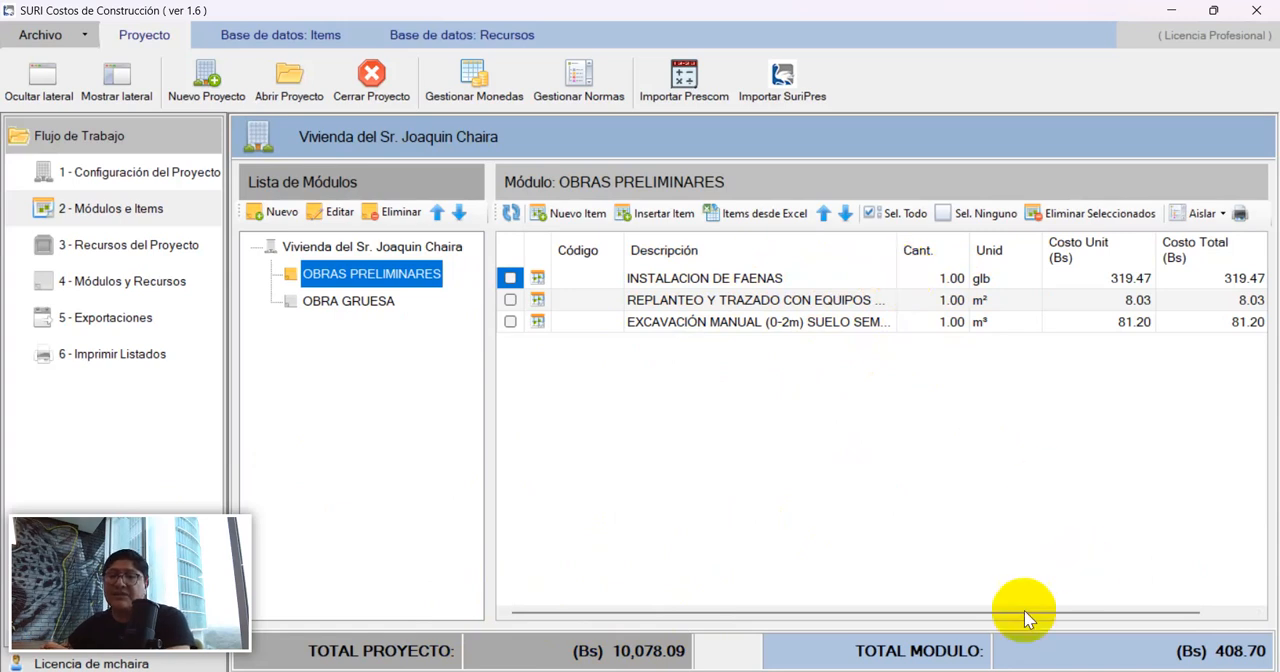
left_click(378, 305)
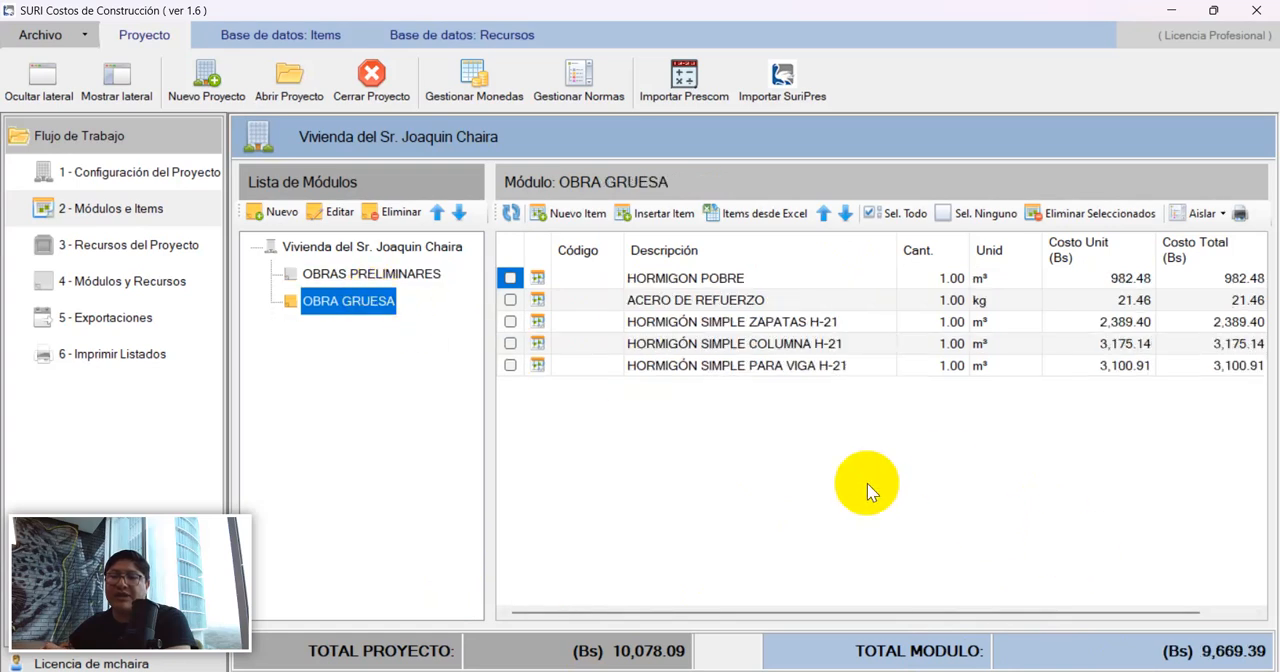
left_click(376, 276)
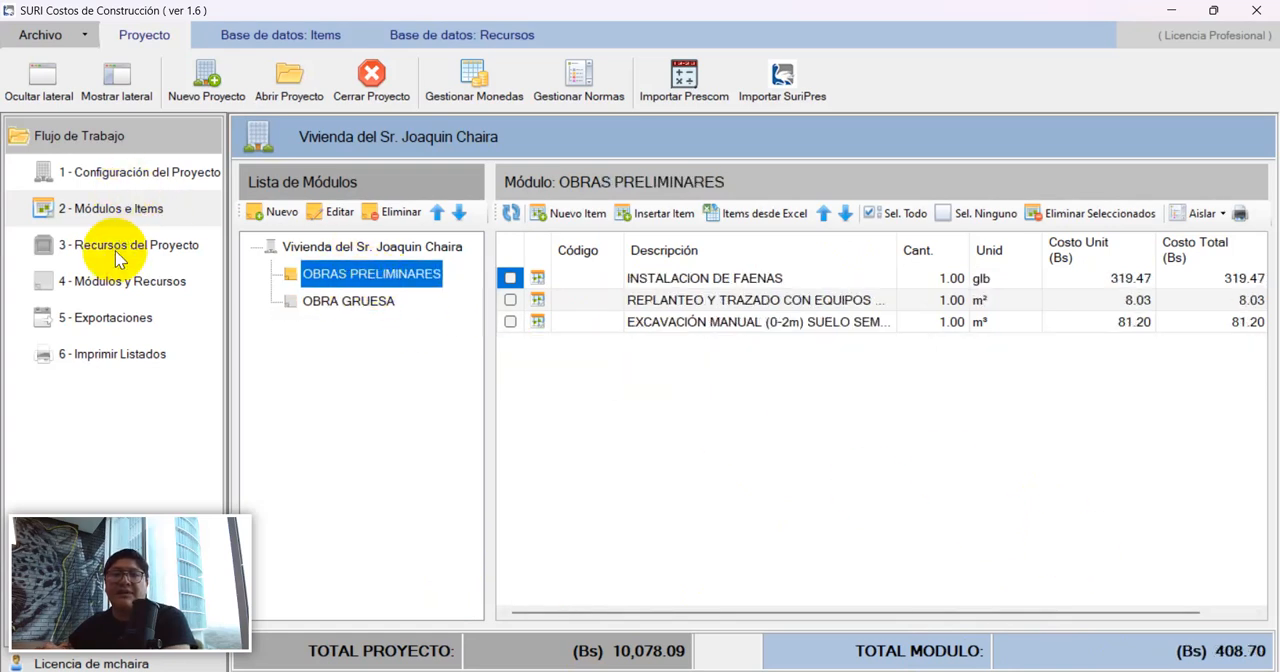
Review the project's resources filtered by type: Material, Trabajo and Equipo.
left_click(110, 246)
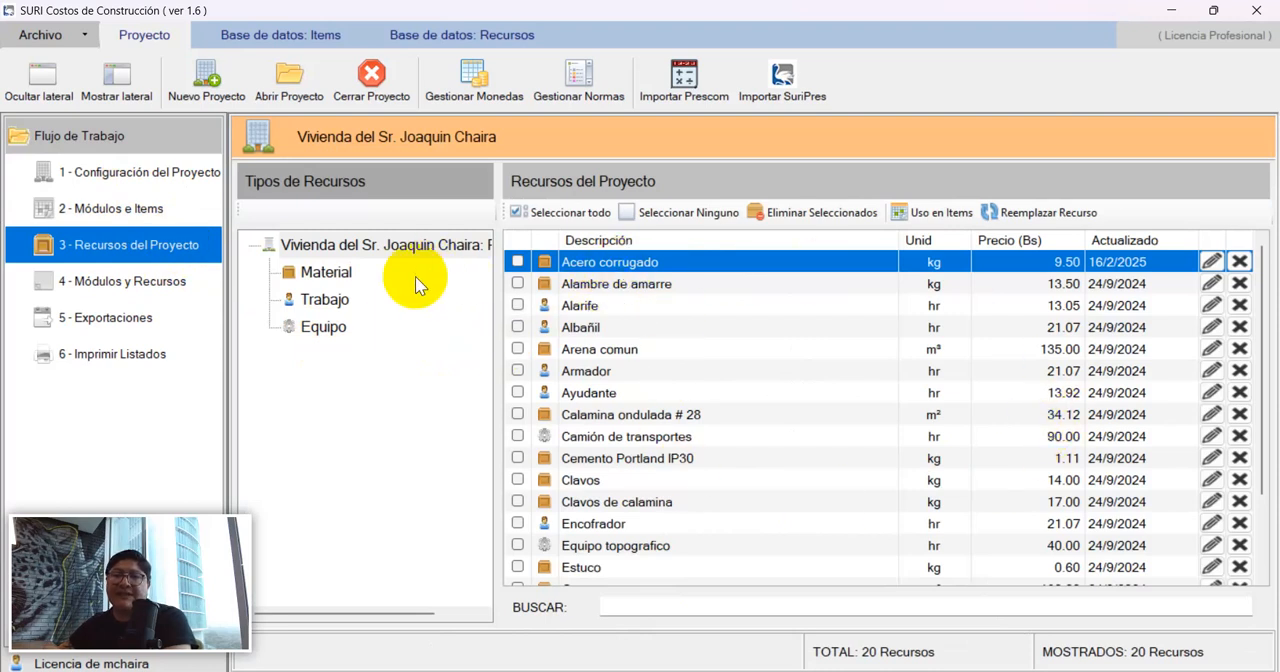
left_click(348, 276)
left_click(323, 300)
left_click(323, 327)
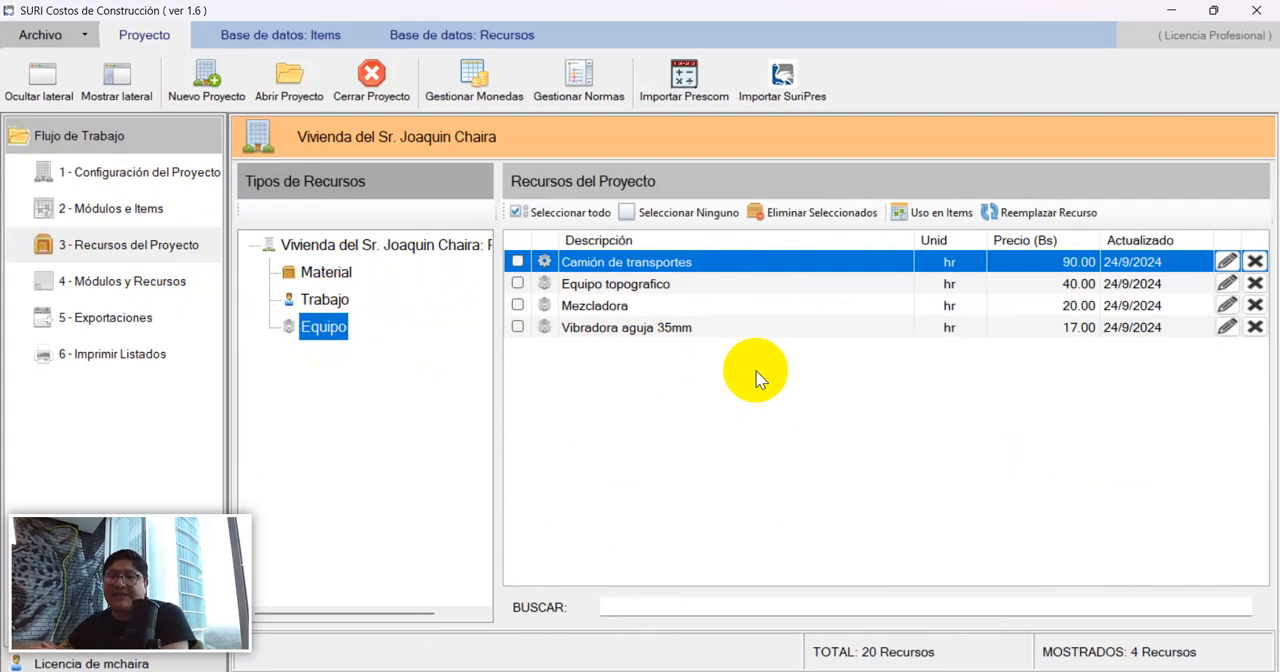
left_click(324, 299)
left_click(326, 272)
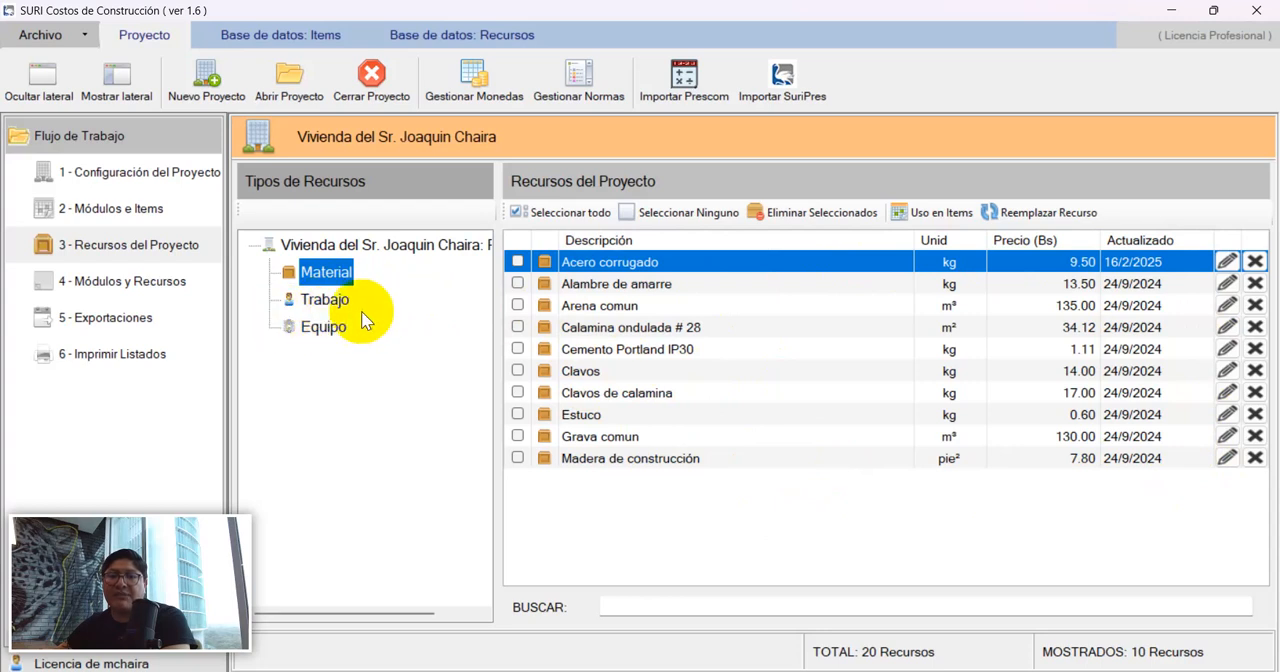
Examine the resource quantities and costs for the whole project and each module, isolating the materials of OBRAS PRELIMINARES.
left_click(133, 292)
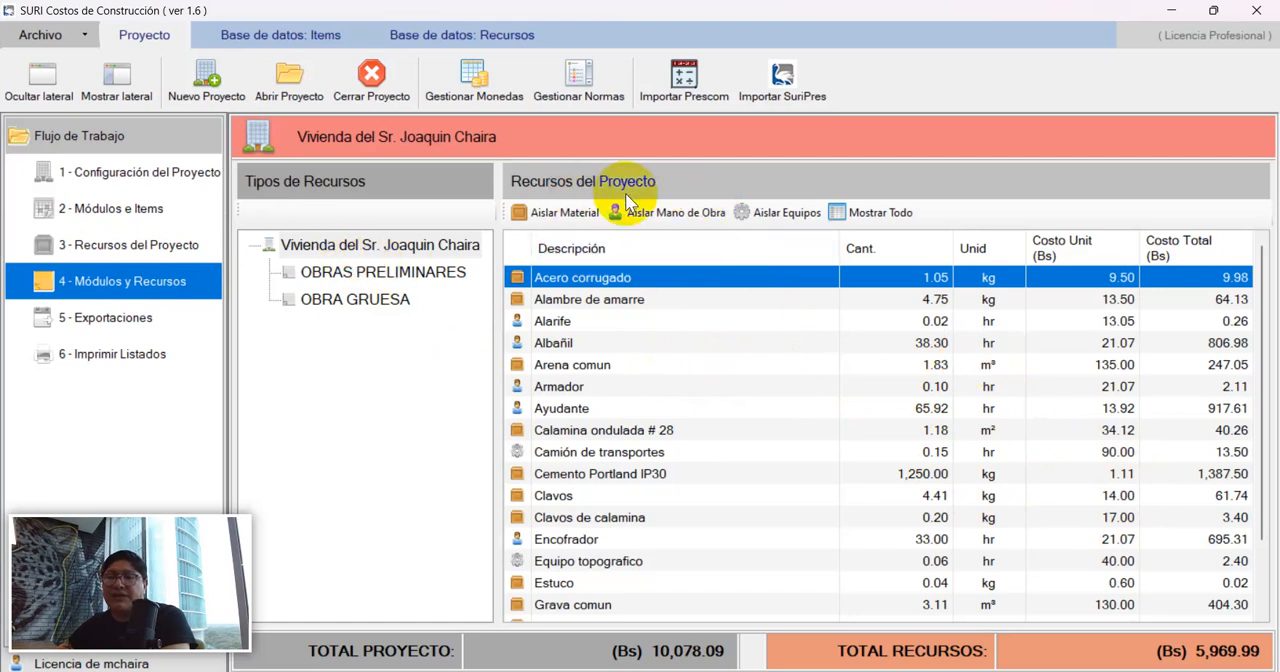
left_click(338, 248)
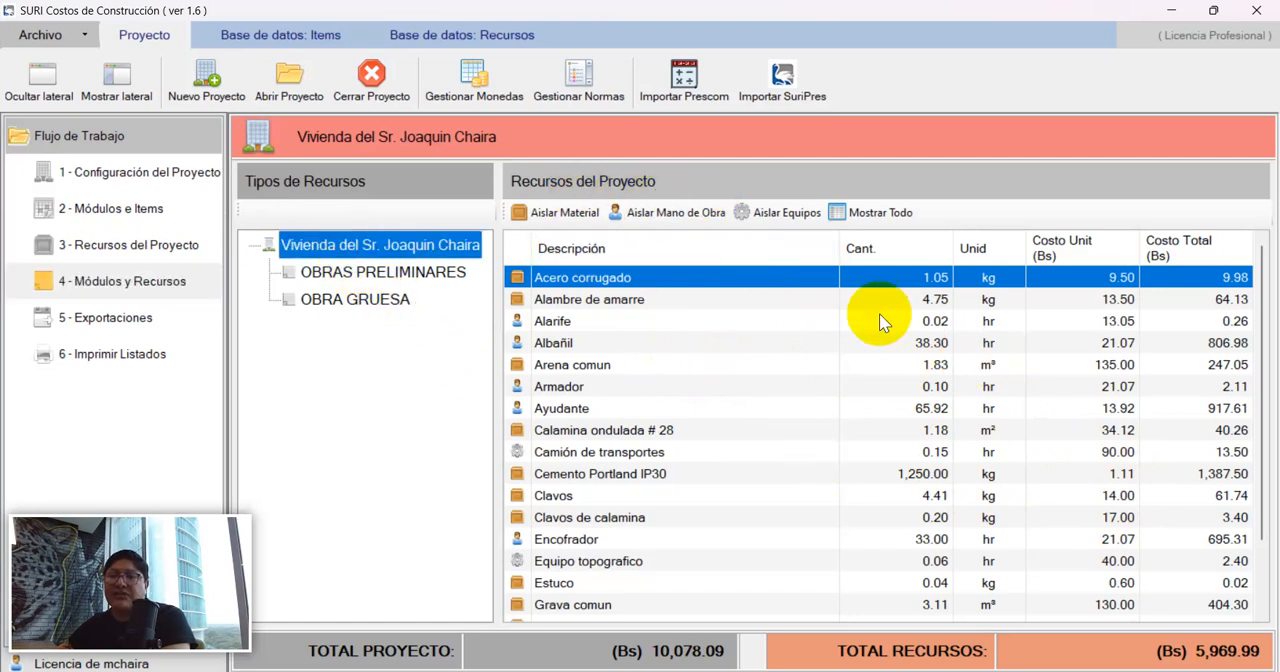
left_click(365, 275)
left_click(360, 300)
left_click(365, 272)
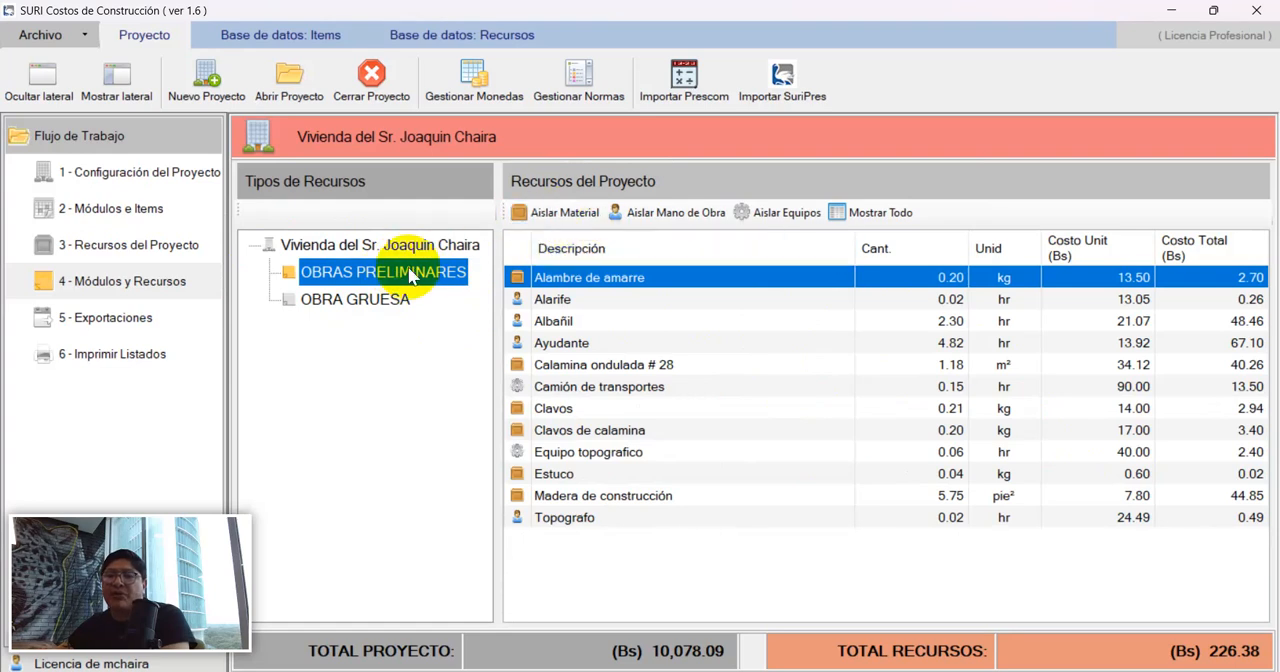
left_click(578, 215)
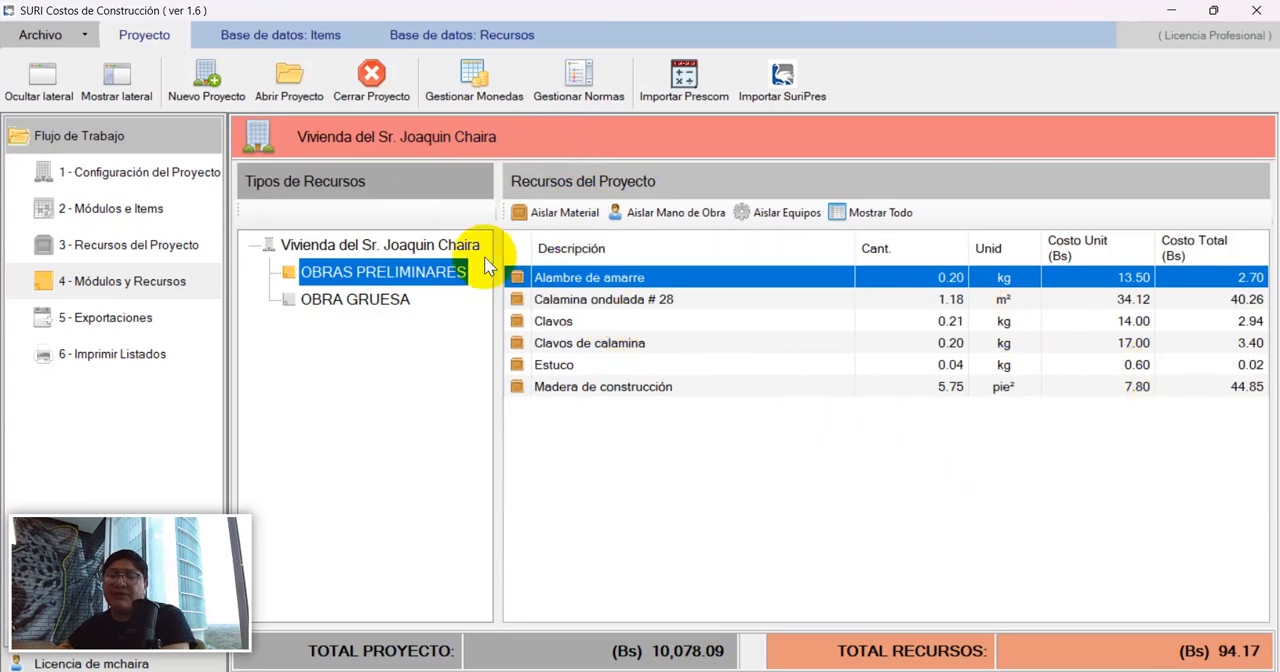
left_click(357, 300)
left_click(364, 250)
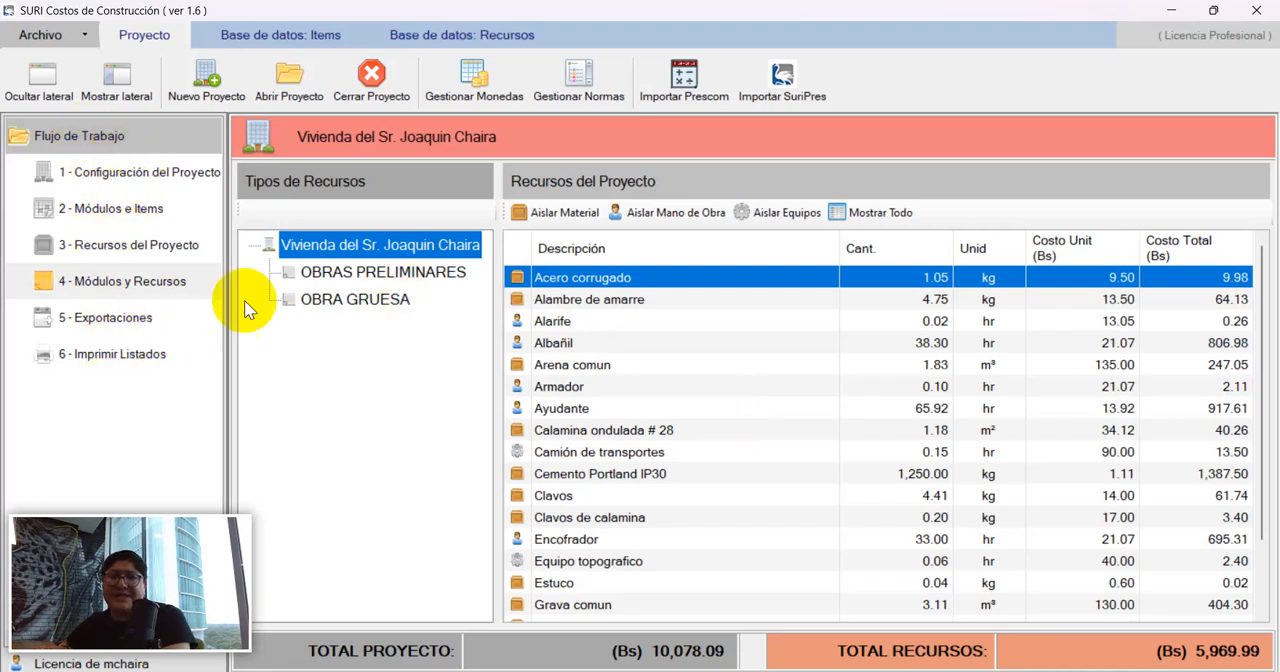
Open the project's export options and start exporting the complete project to a SuriPres file.
left_click(112, 322)
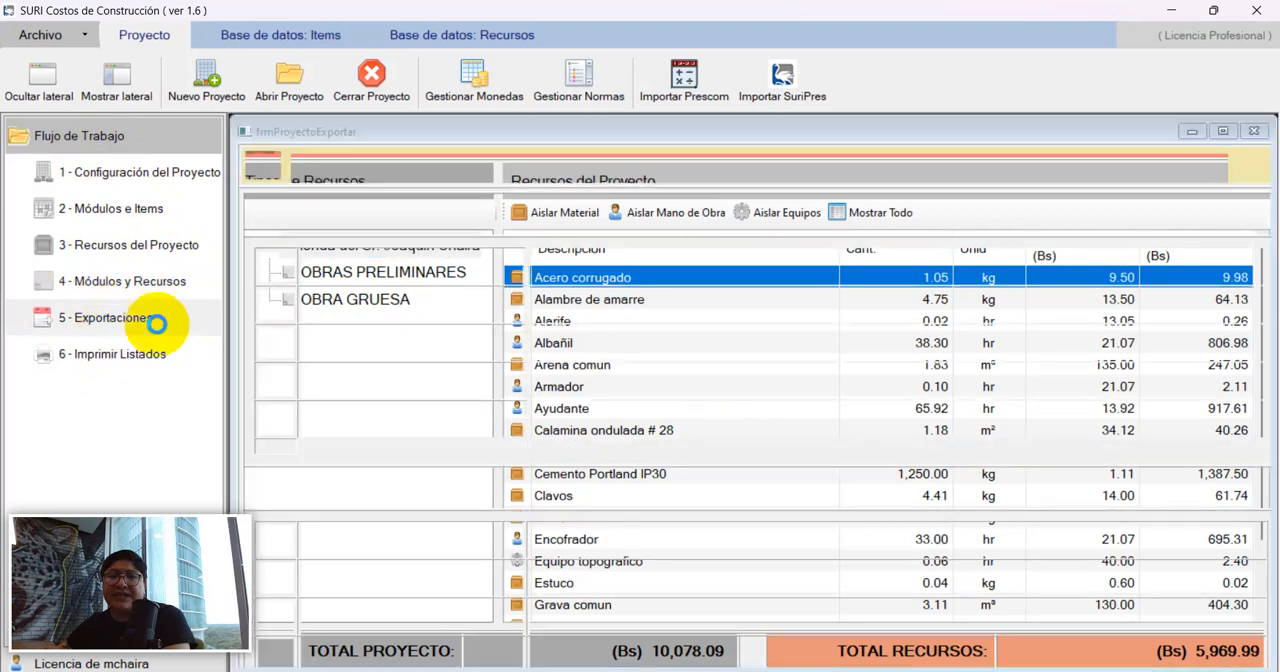
left_click_drag(152, 529, 1147, 565)
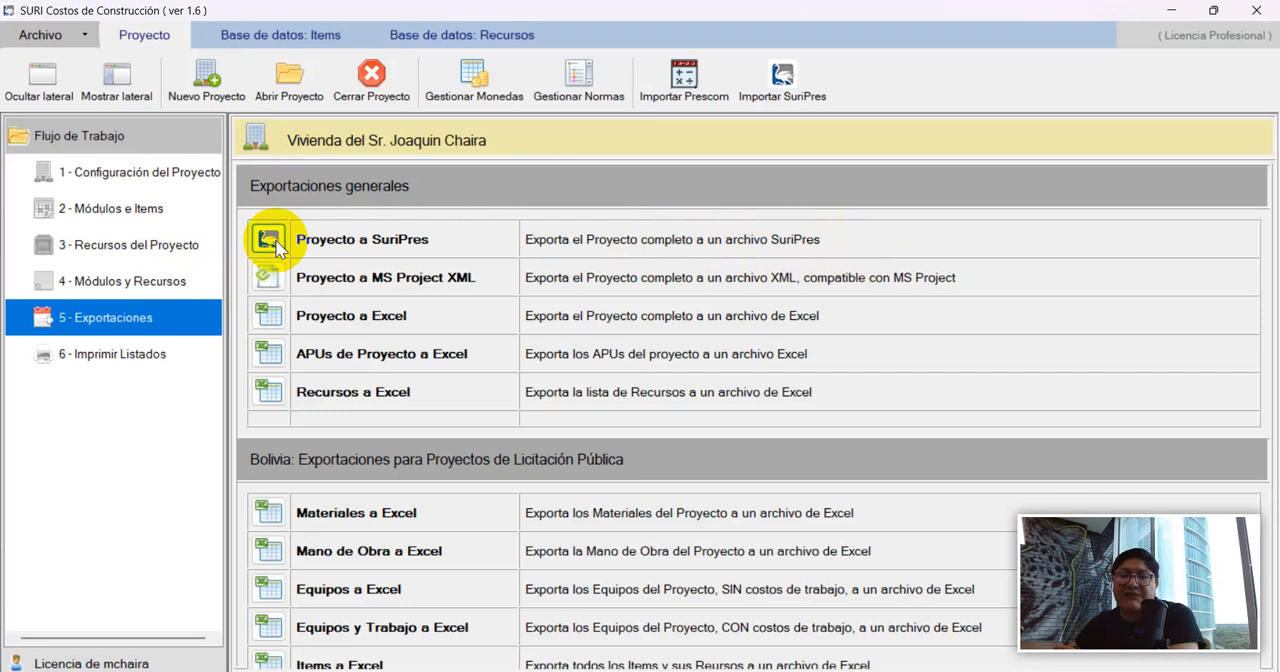
left_click(343, 240)
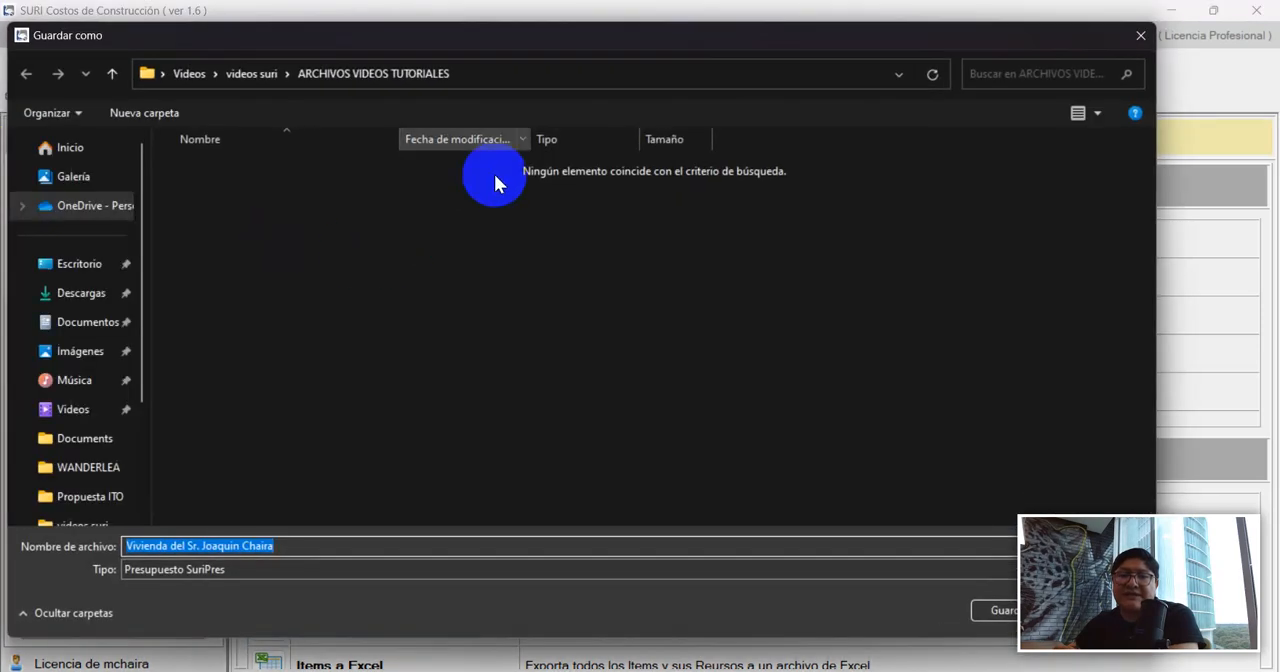
left_click_drag(460, 54, 528, 44)
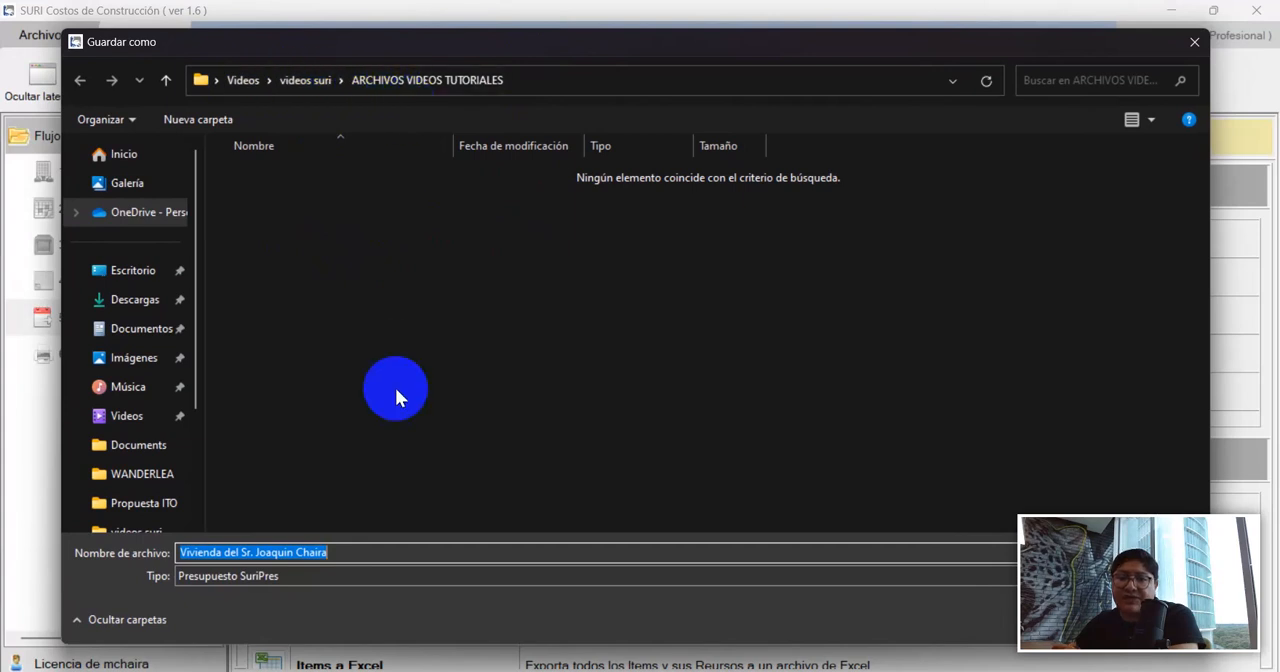
Create a folder named after the Vivienda project inside ARCHIVOS VIDEOS TUTORIALES and open it as the save location.
left_click(332, 360)
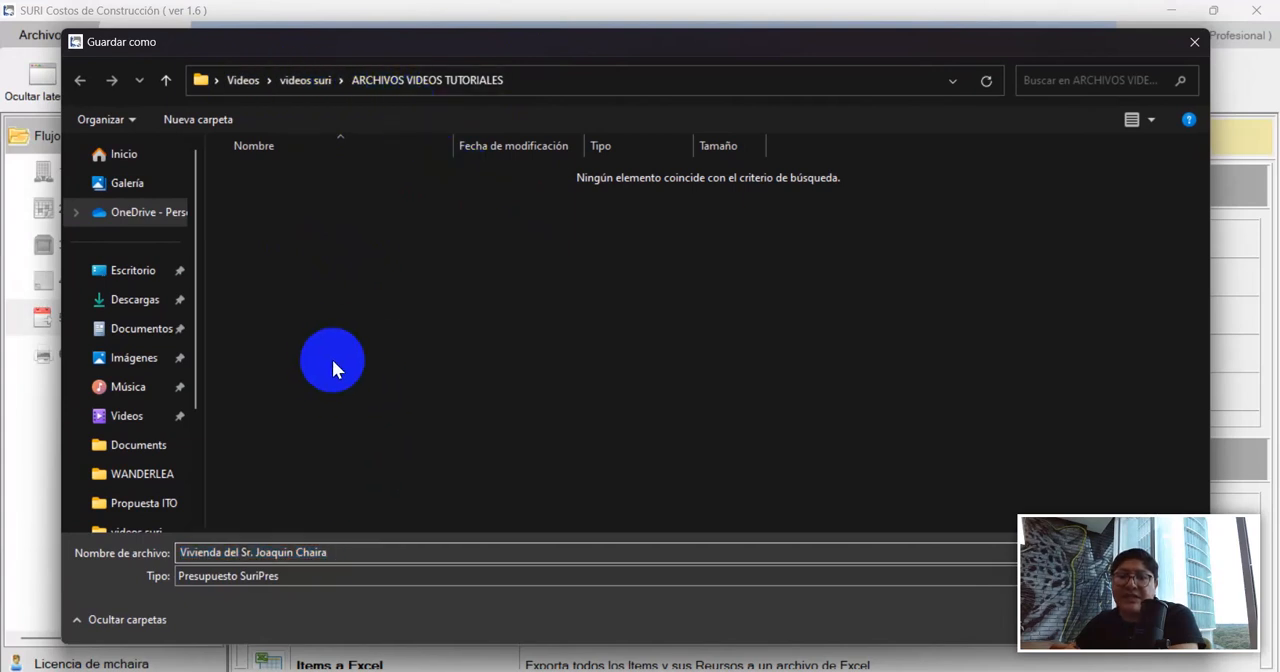
right_click(352, 271)
mouse_move(420, 449)
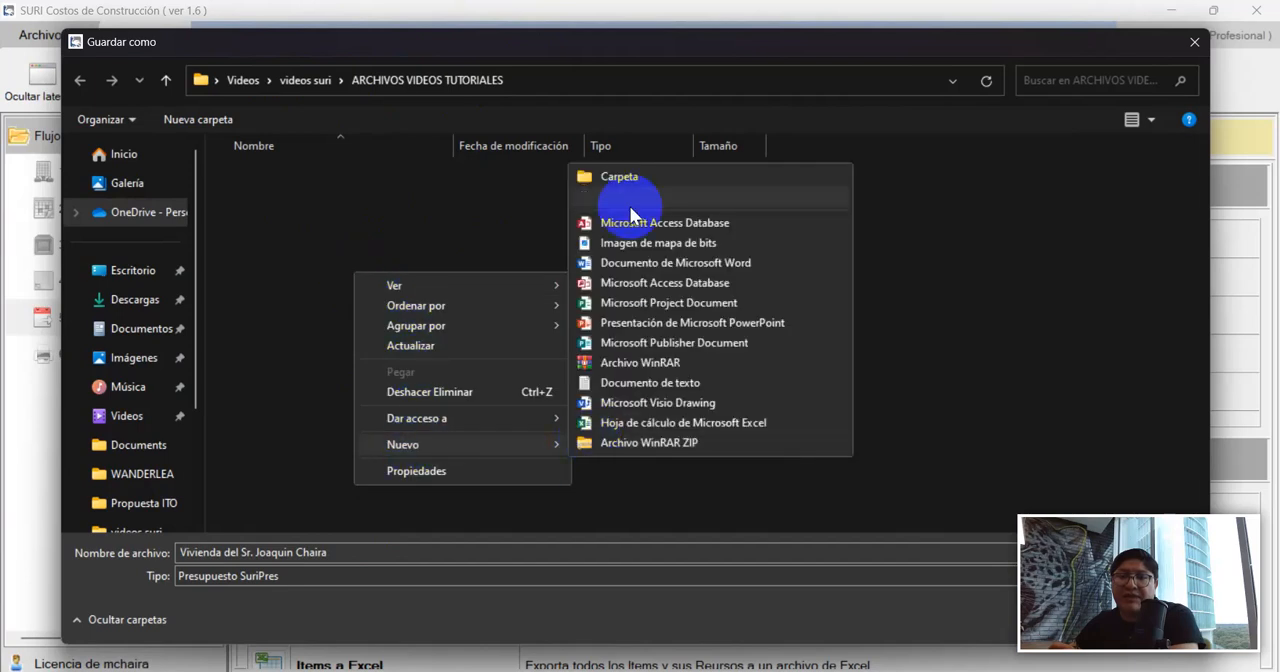
left_click(610, 181)
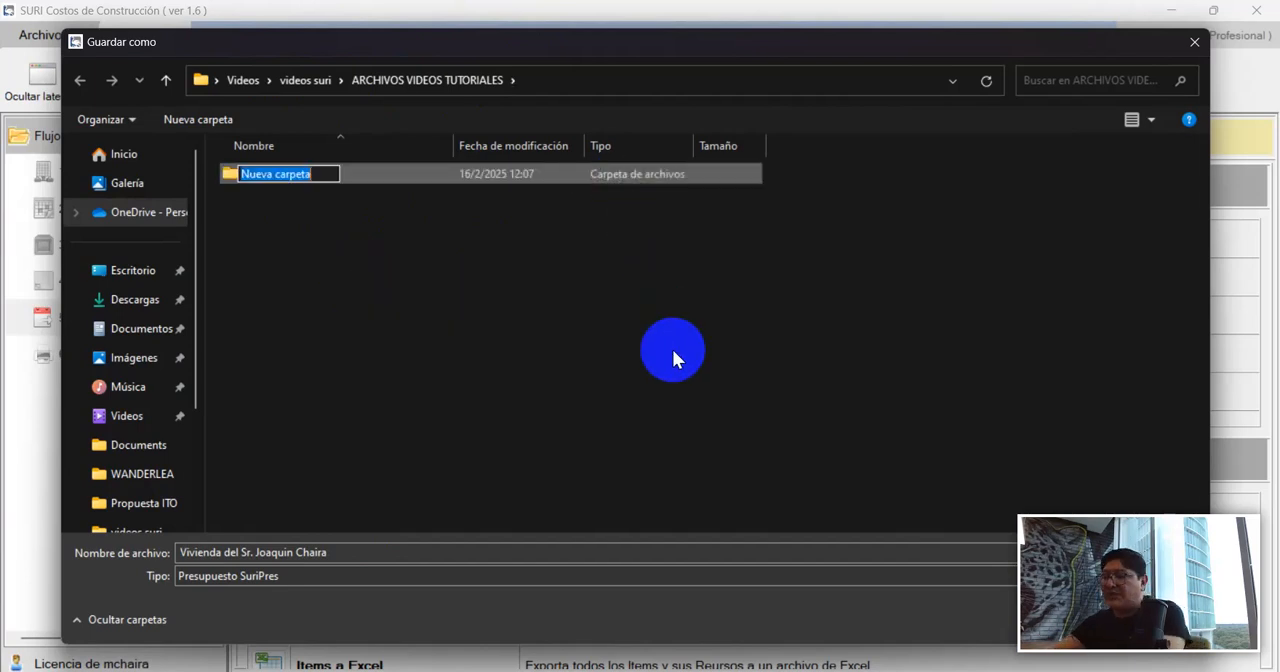
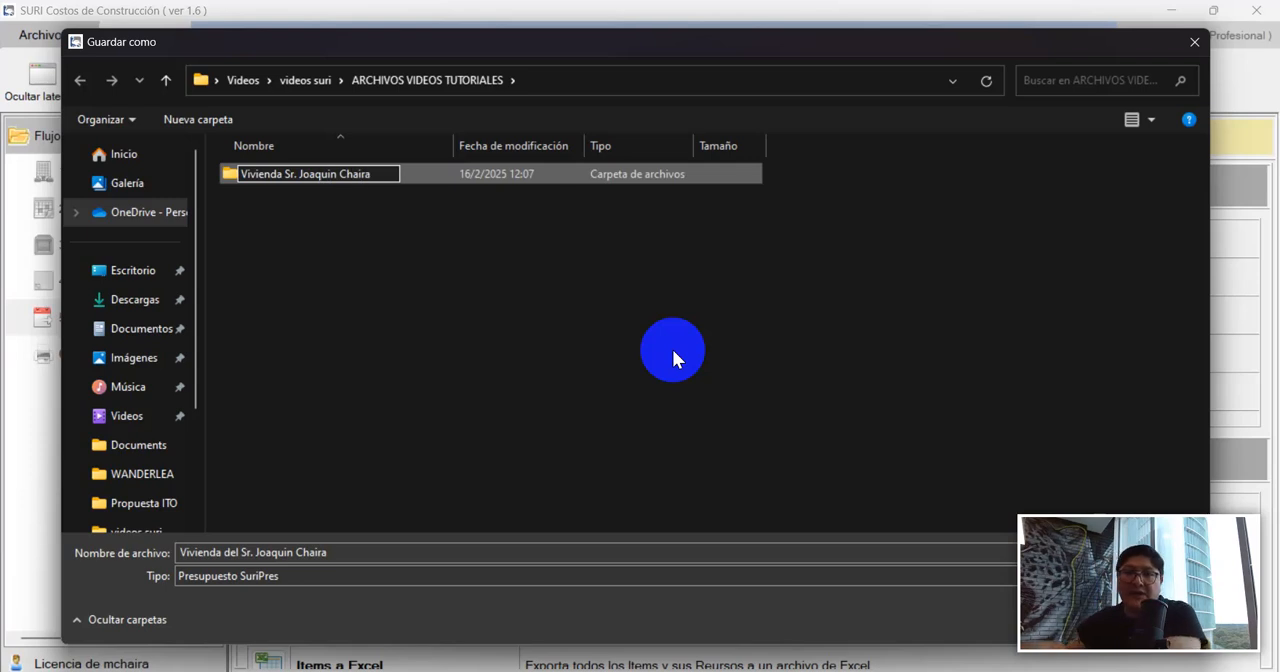
key("Return")
key("Return")
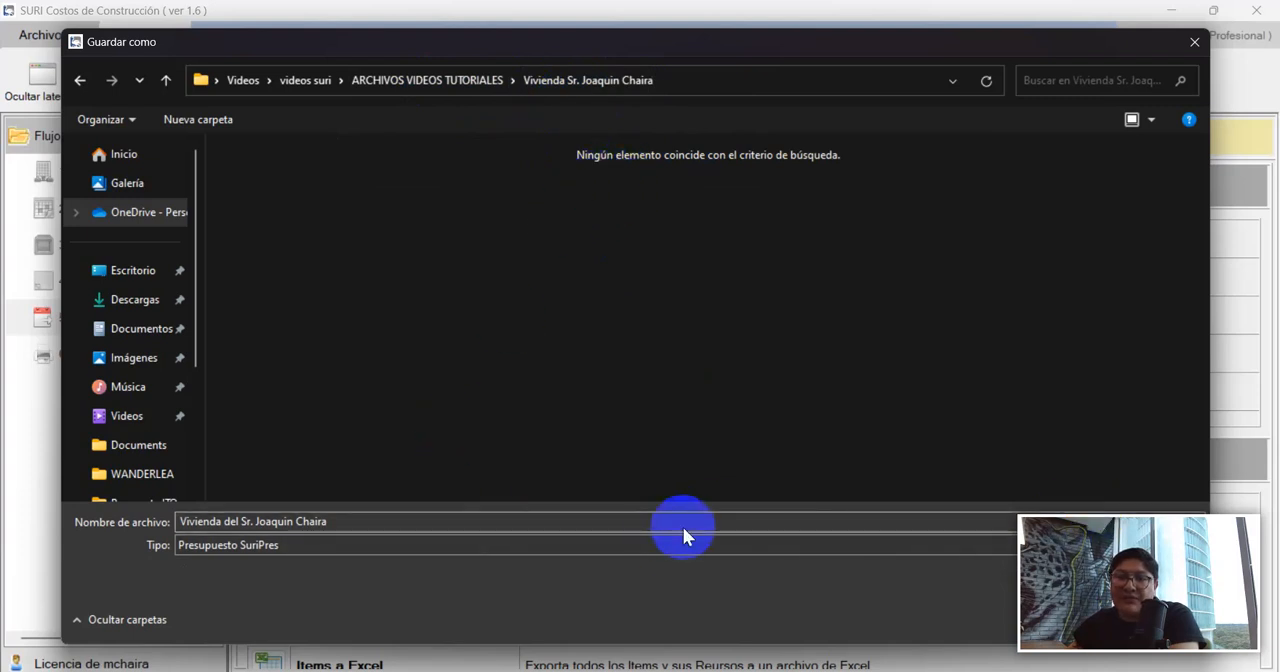
Save the SuriPres export in the new project folder under the suggested file name and dismiss the completion message.
left_click_drag(712, 49, 720, 24)
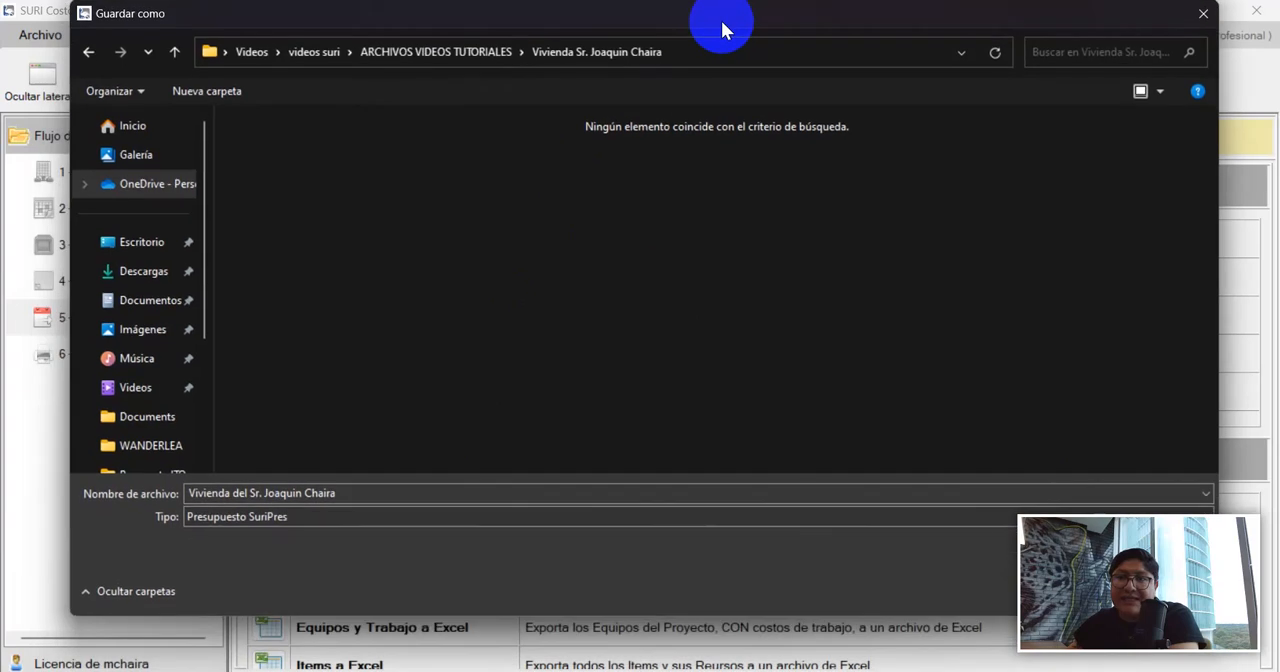
left_click(369, 495)
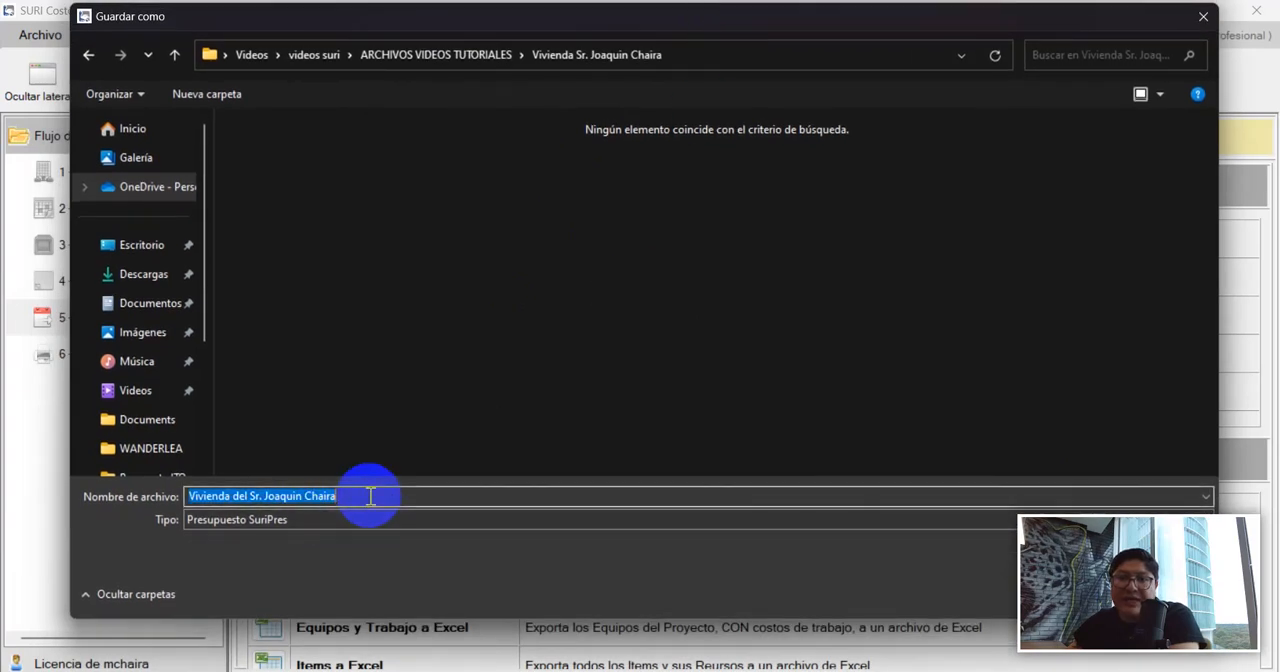
left_click(380, 495)
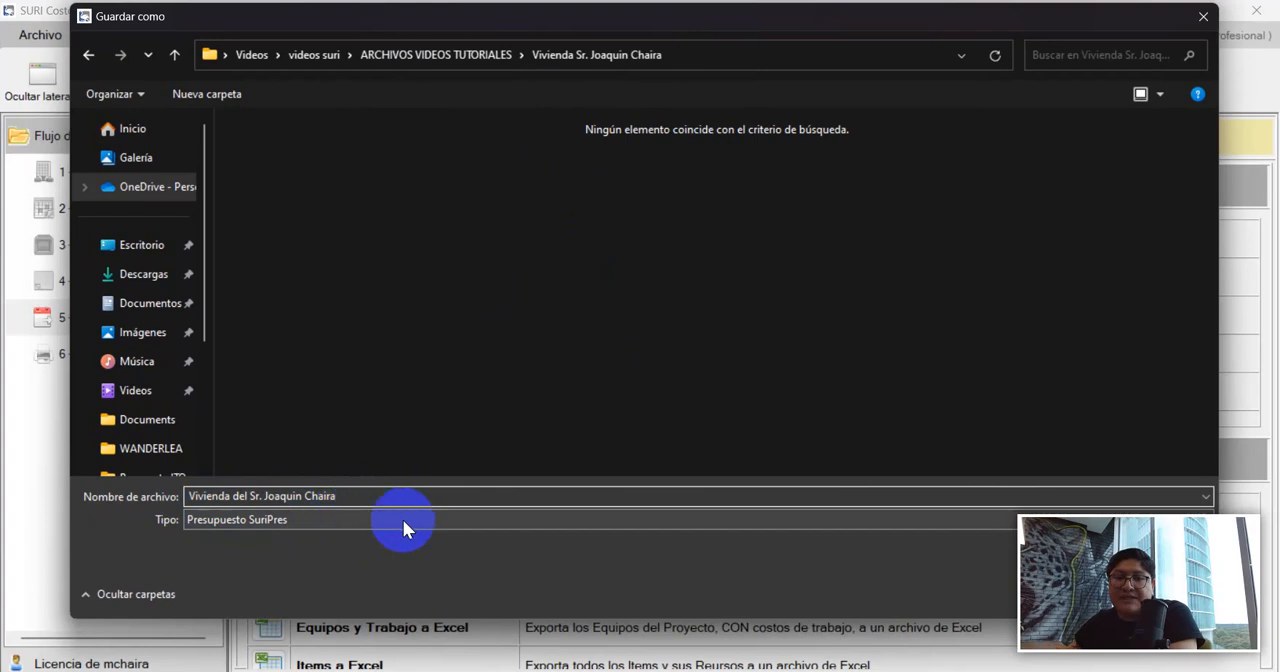
left_click_drag(922, 600, 118, 528)
left_click(1060, 591)
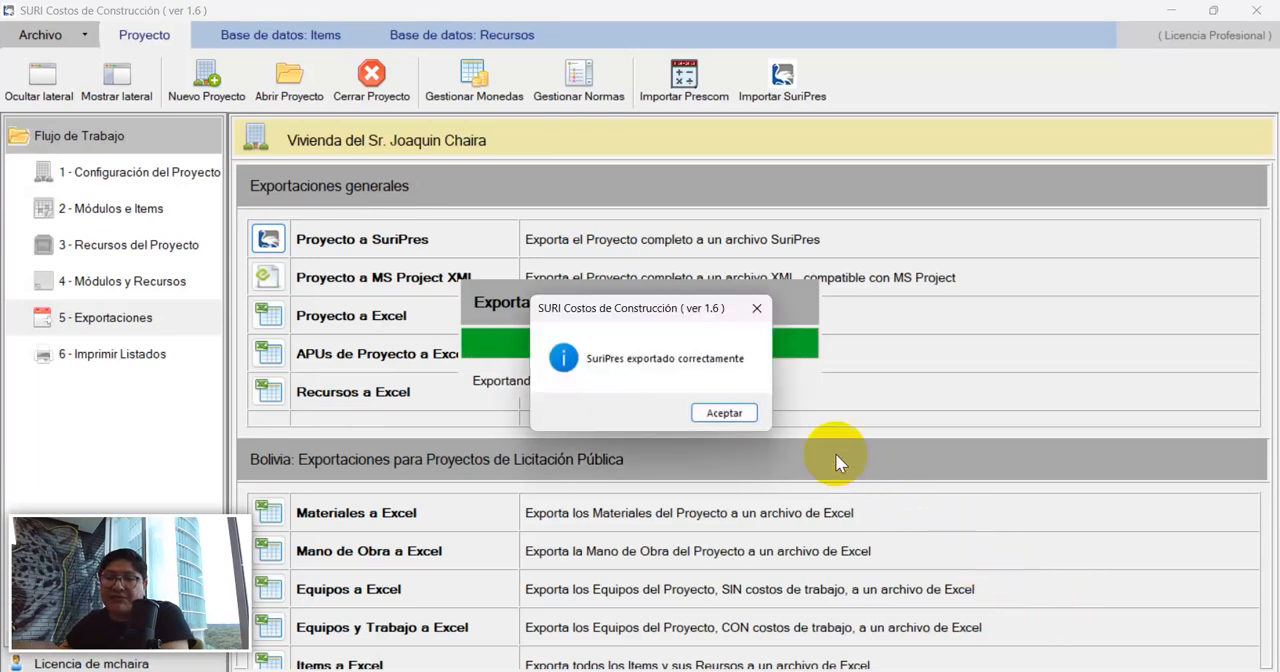
left_click(727, 413)
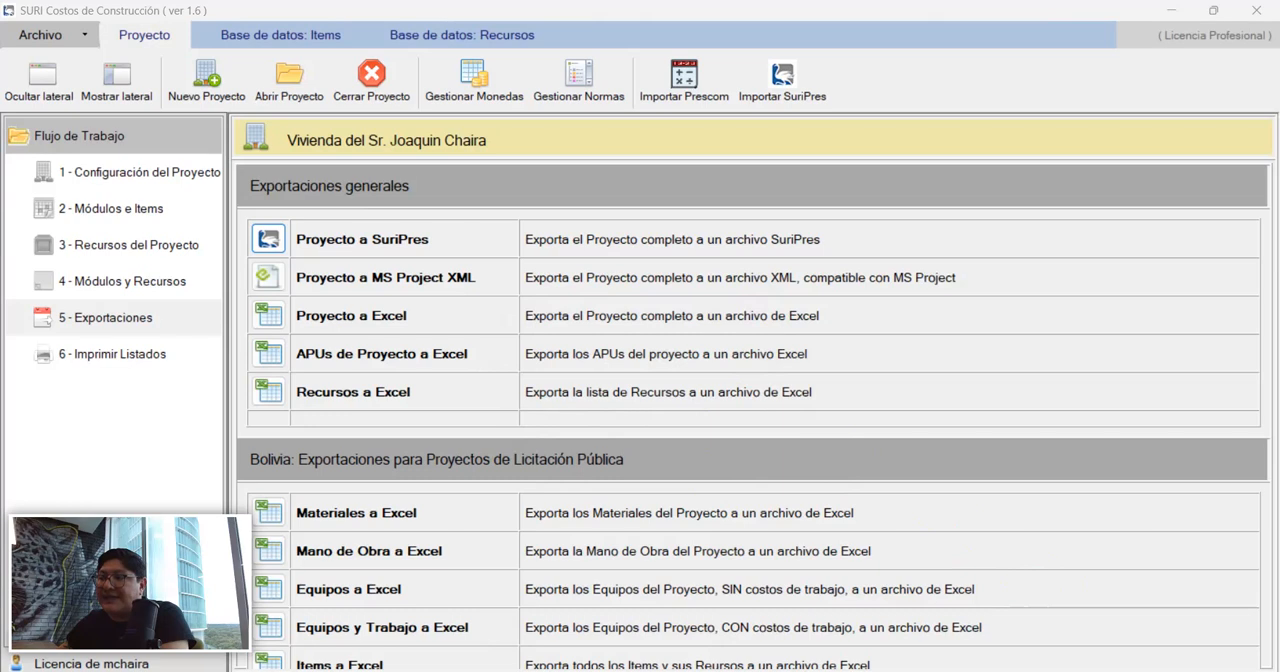
Switch to File Explorer and open the Vivienda project folder to check the exported .suriPres file.
left_click_drag(1186, 206, 860, 6)
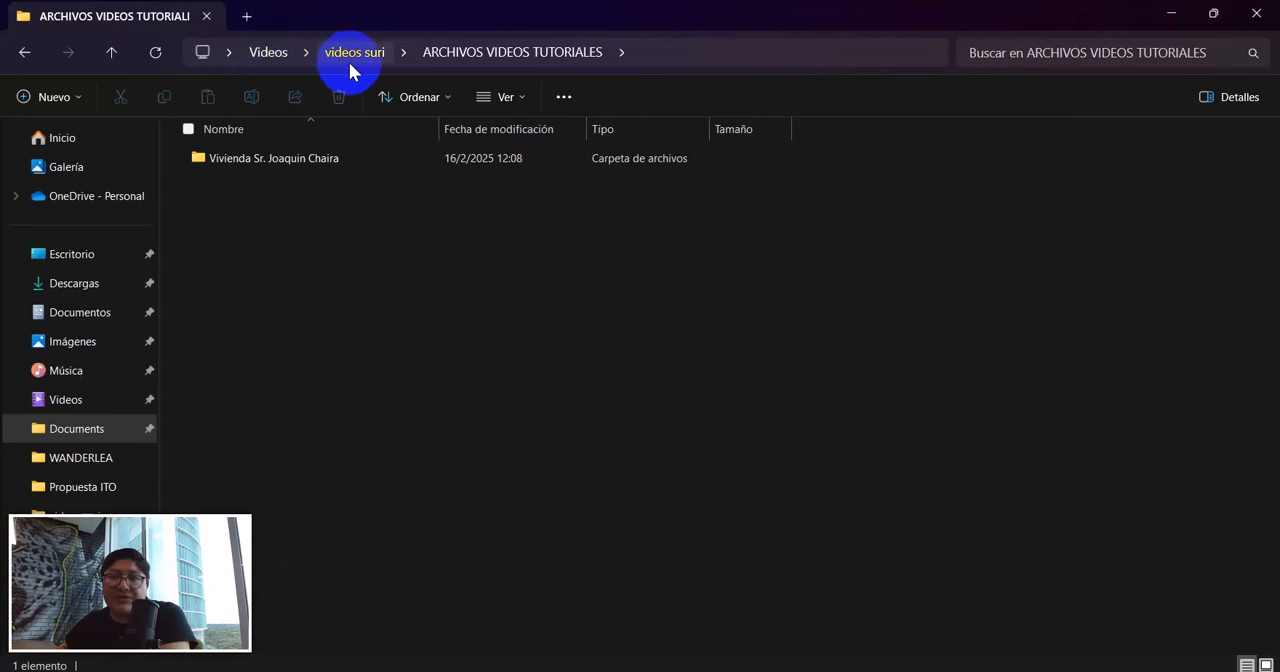
left_click(277, 162)
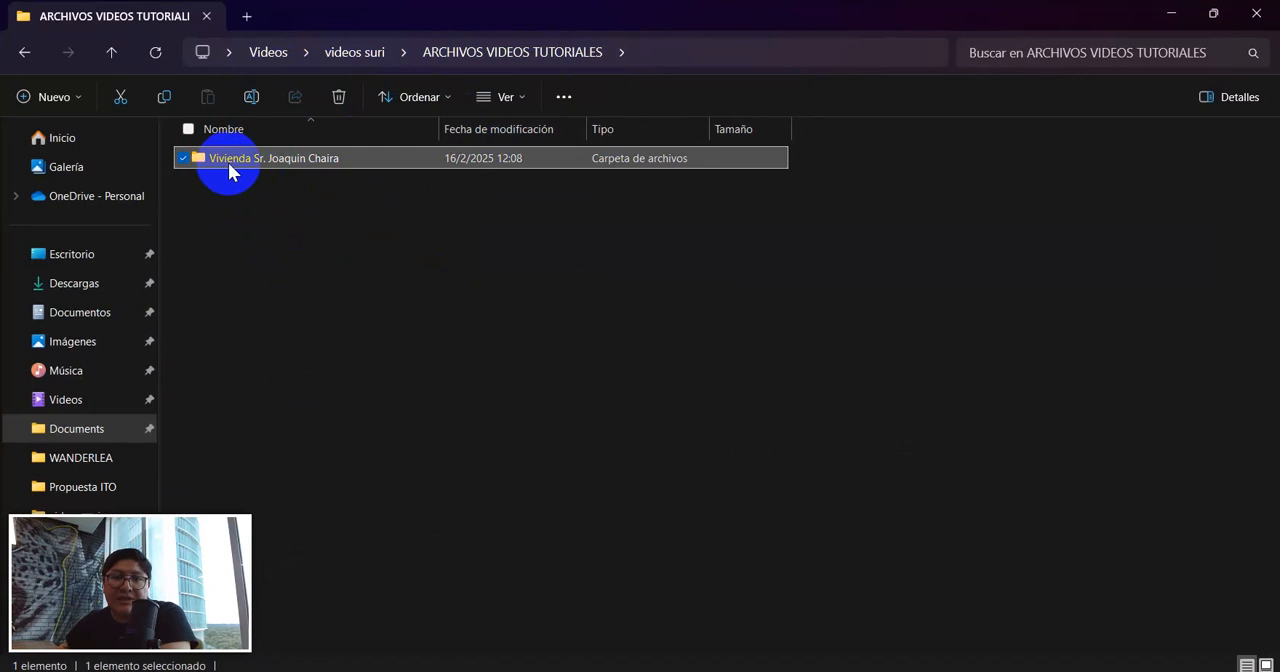
double_click(293, 165)
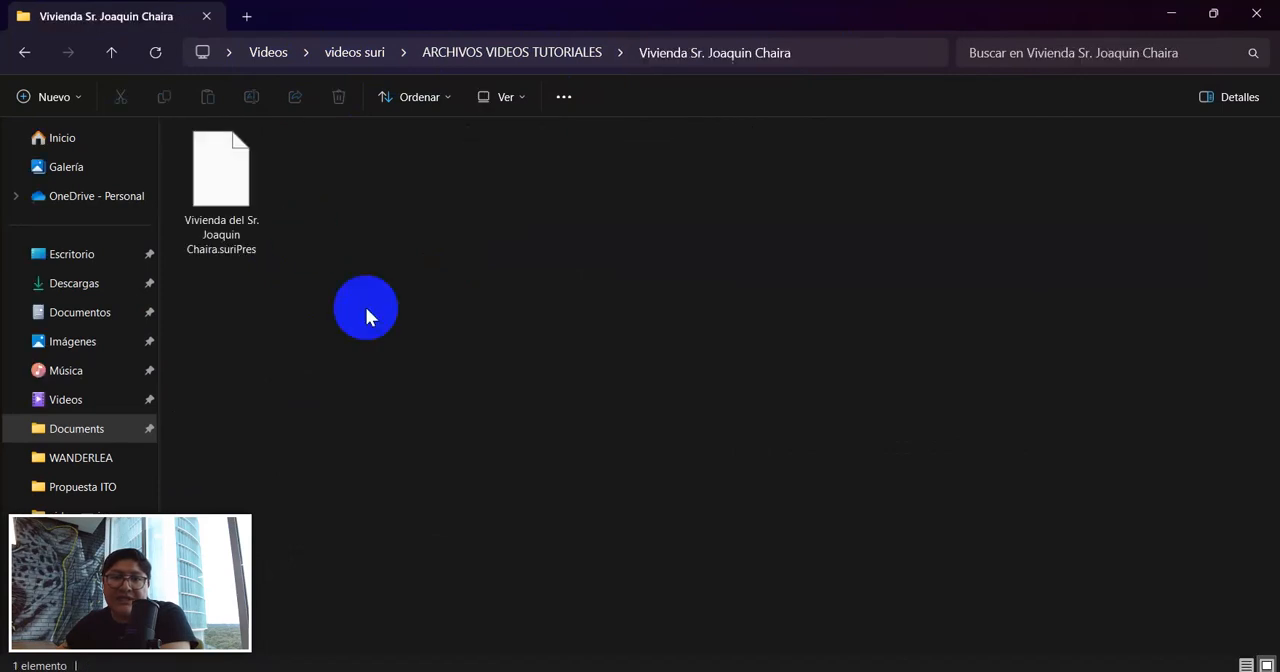
Inspect the file properties of the exported .suriPres file, checking its name extension and file type, and close them.
left_click_drag(371, 330, 235, 190)
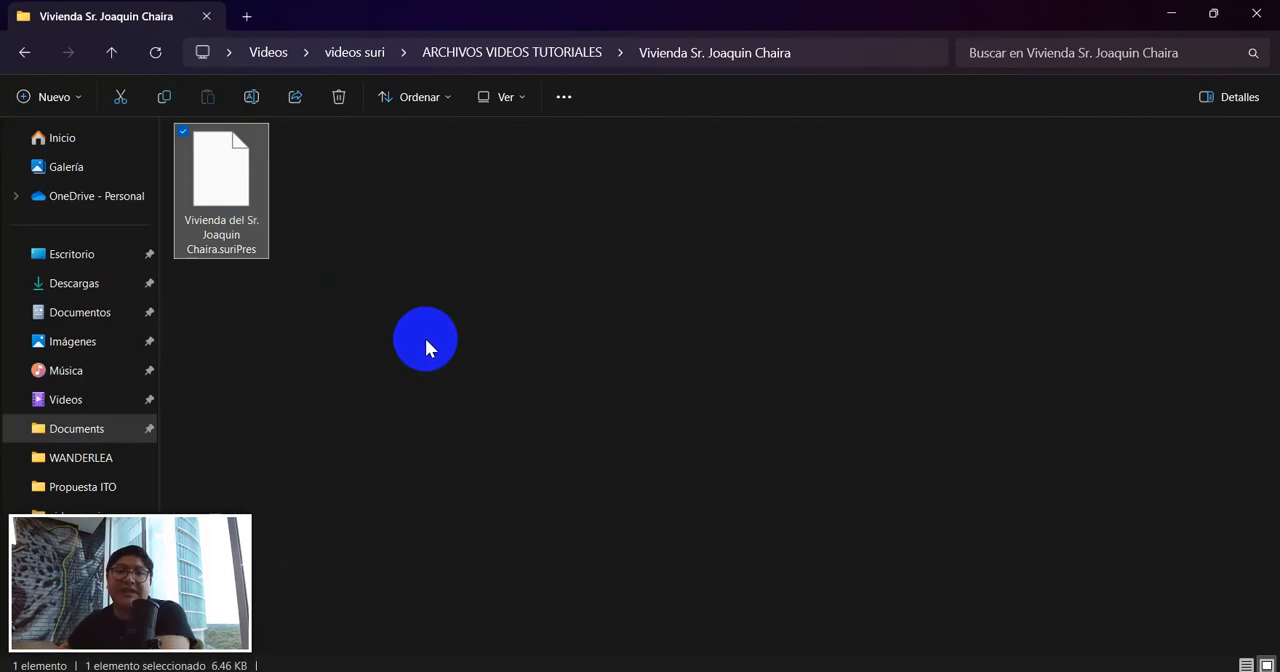
right_click(235, 212)
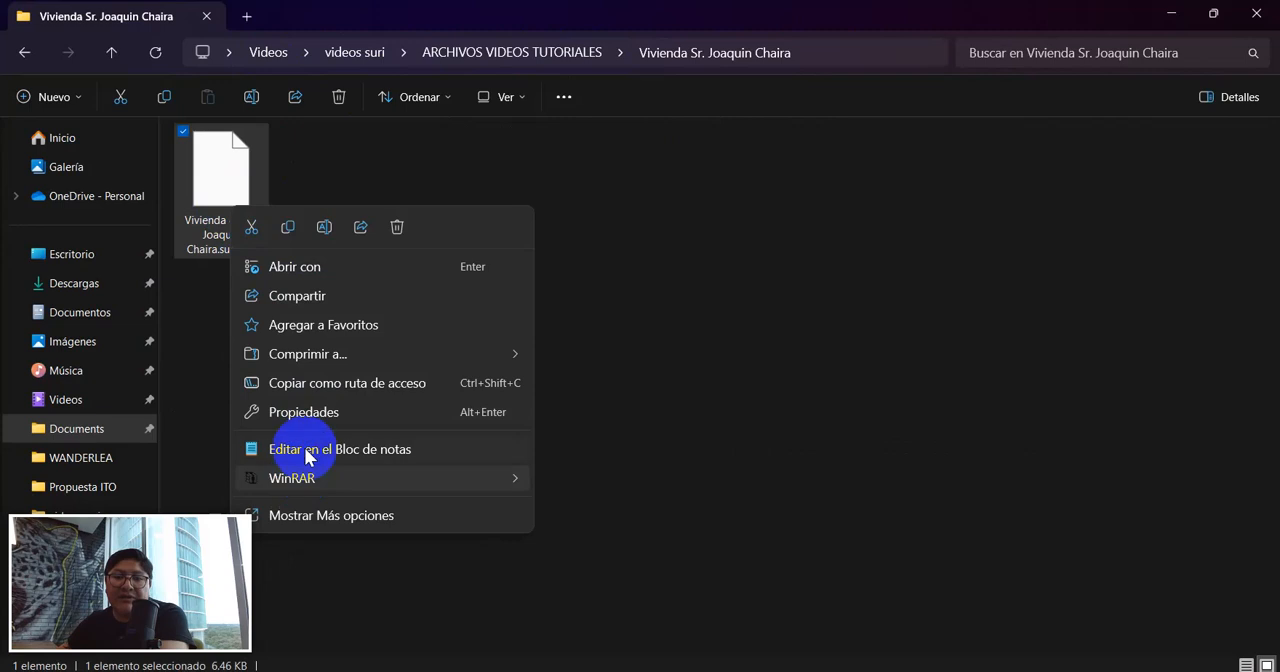
left_click(340, 415)
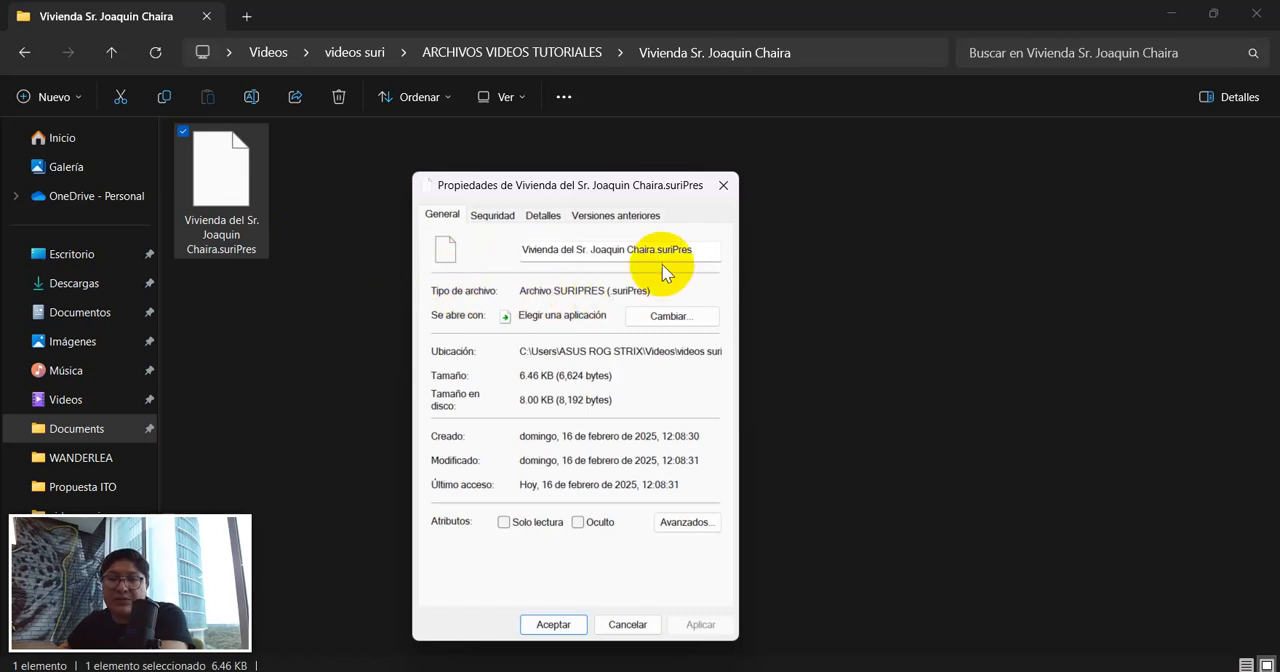
left_click_drag(658, 250, 694, 250)
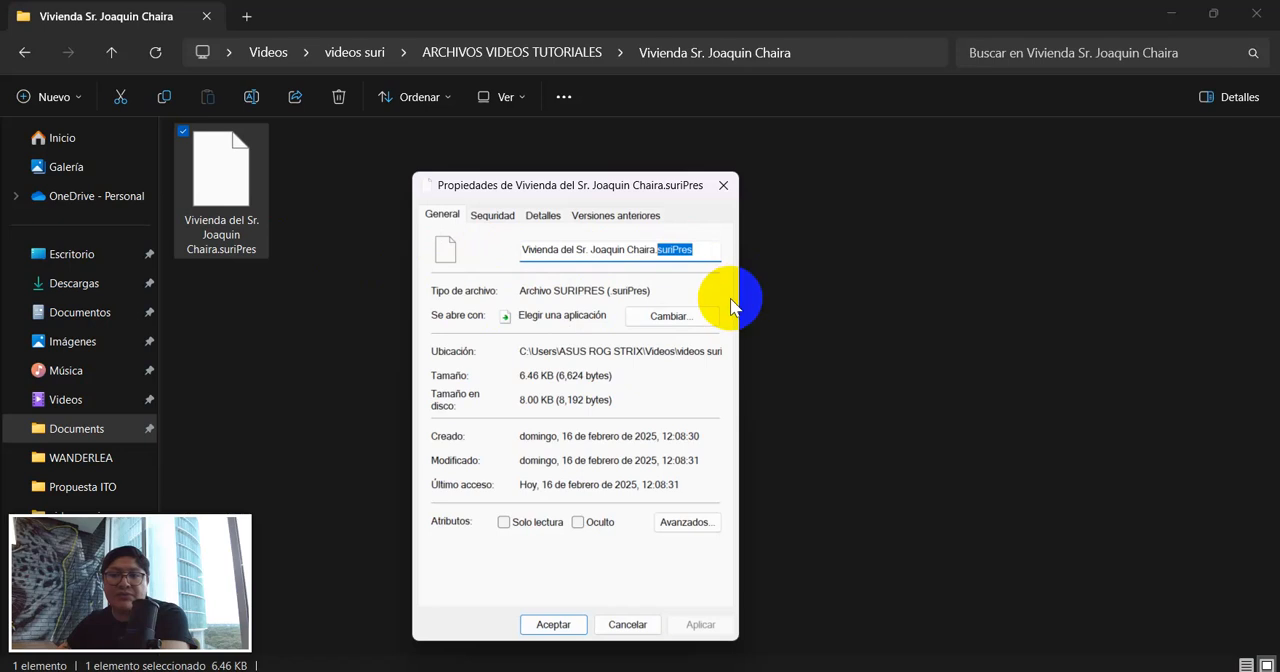
left_click(723, 185)
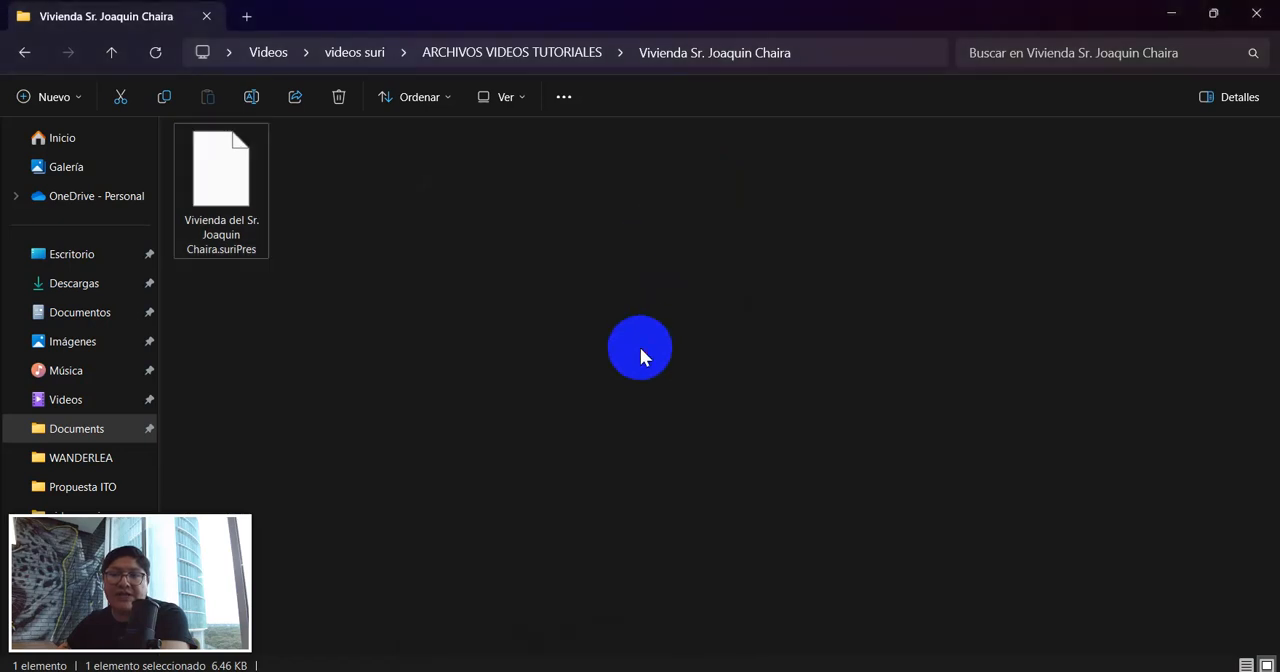
left_click(640, 357)
Switch back to SURI and review the modules and items of the Vivienda project.
mouse_move(942, 670)
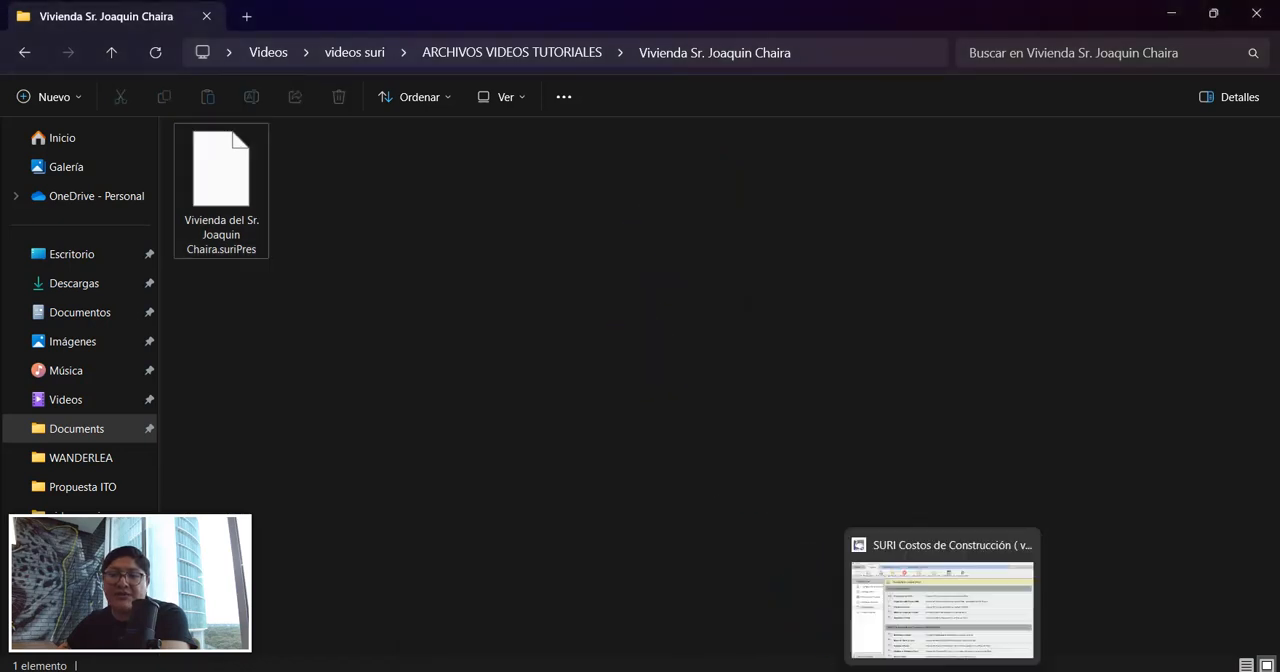
left_click(942, 636)
left_click(150, 180)
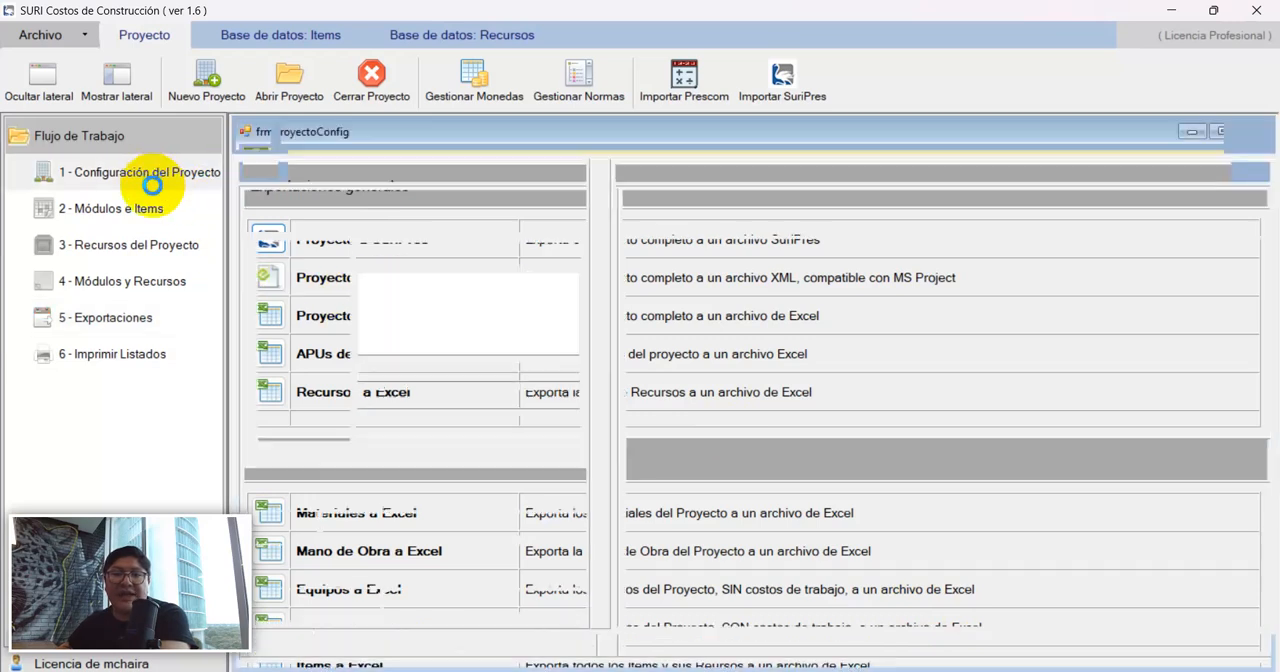
left_click(120, 210)
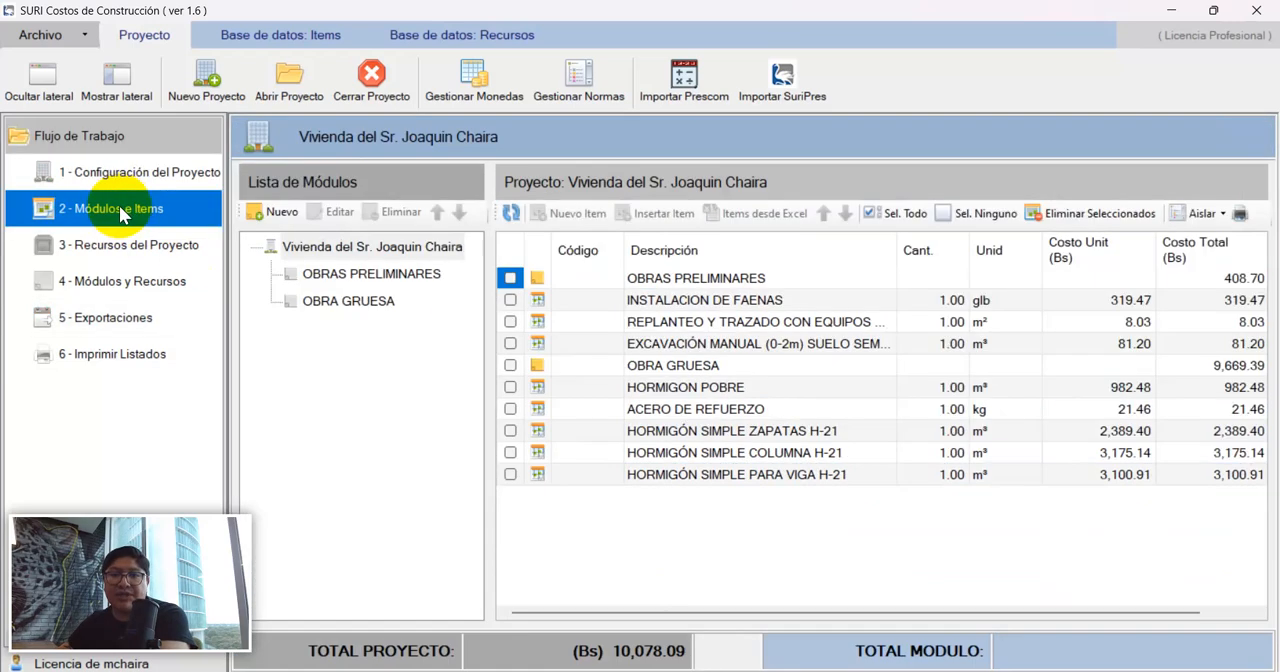
left_click(90, 173)
left_click(106, 208)
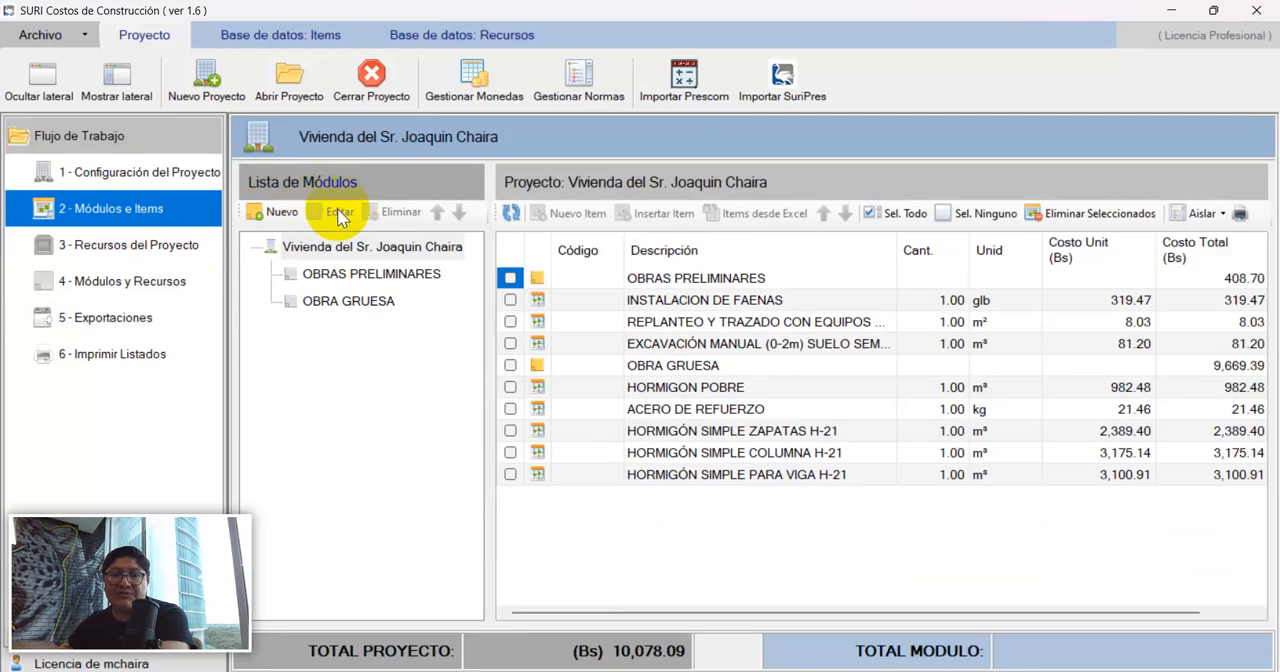
left_click(300, 246)
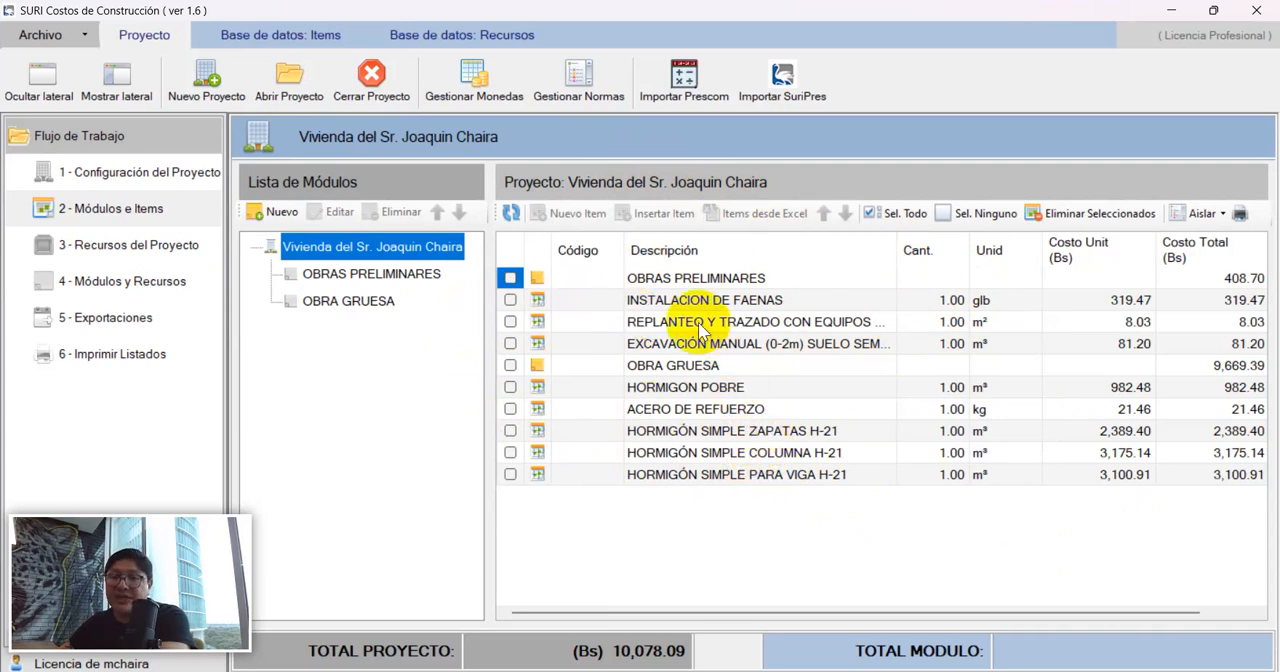
Look through the projects in the Ejemplos folder of the project manager, highlight the Vivienda project and close the manager.
left_click(296, 82)
left_click_drag(600, 76, 593, 99)
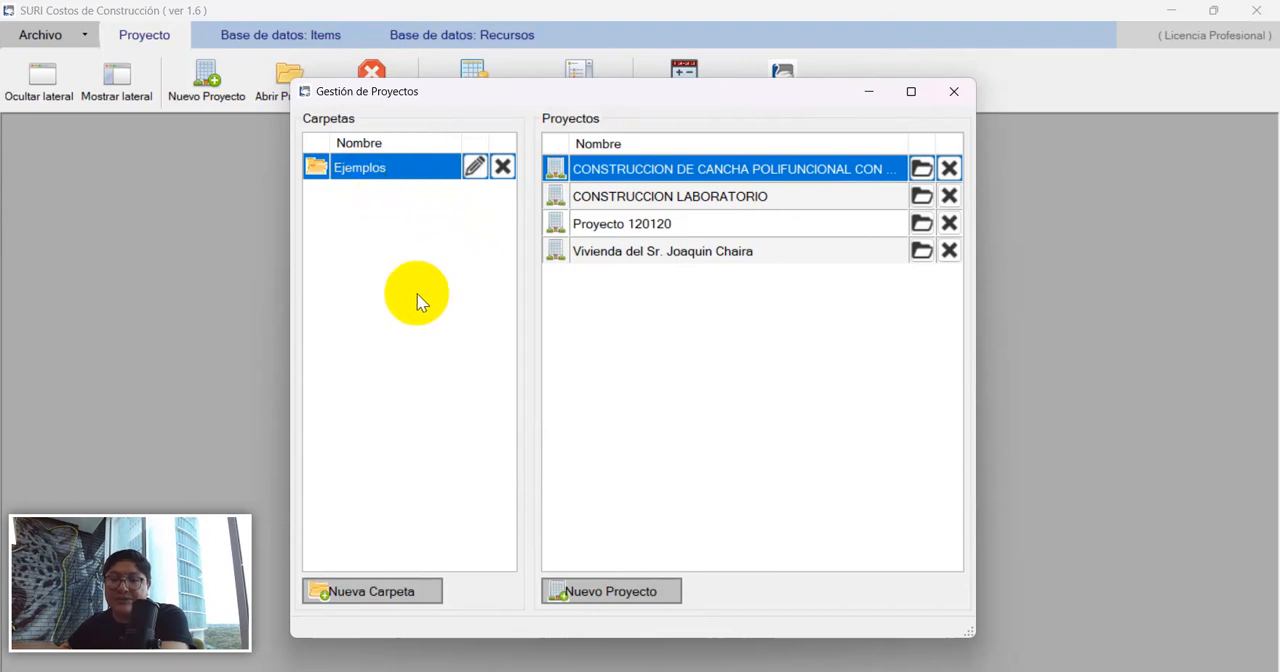
left_click(640, 252)
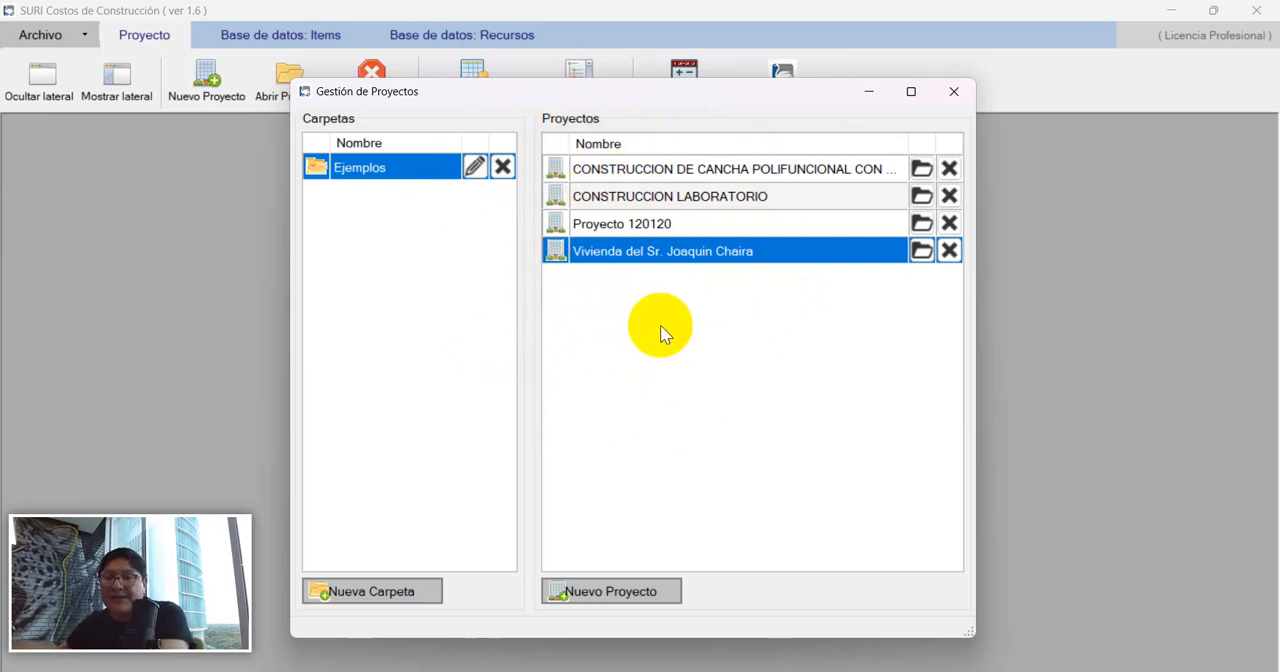
left_click(955, 92)
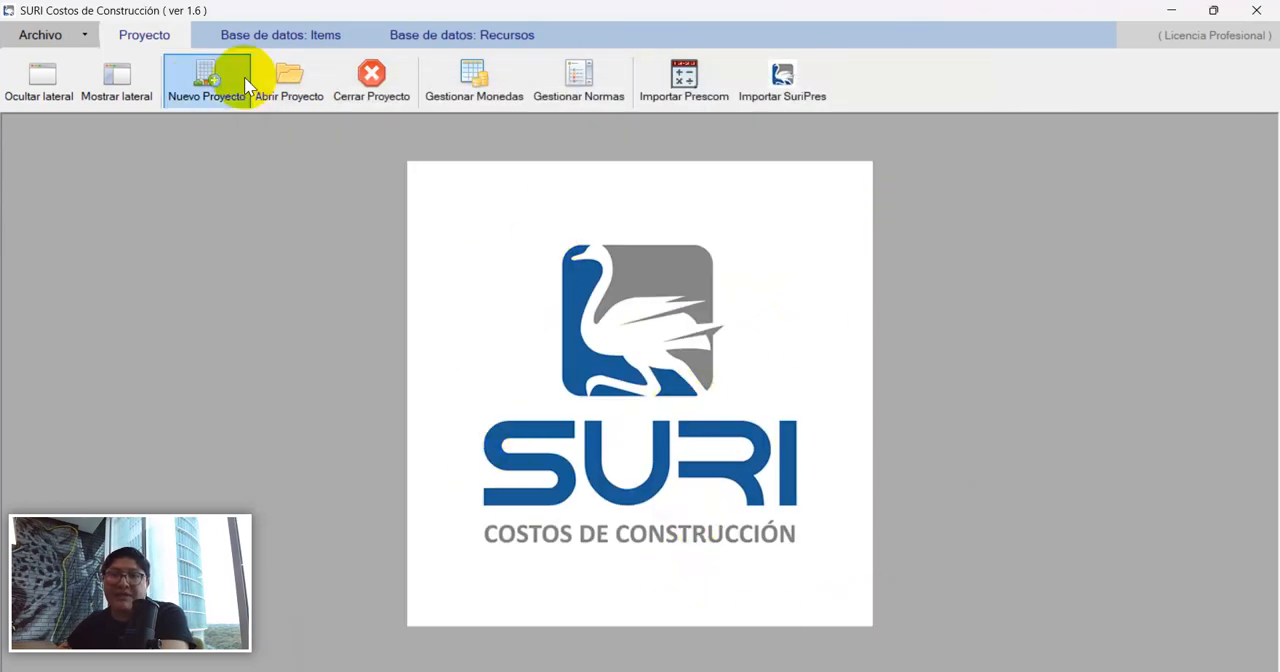
Open the Vivienda project from the Ejemplos folder and display its export options.
left_click(314, 79)
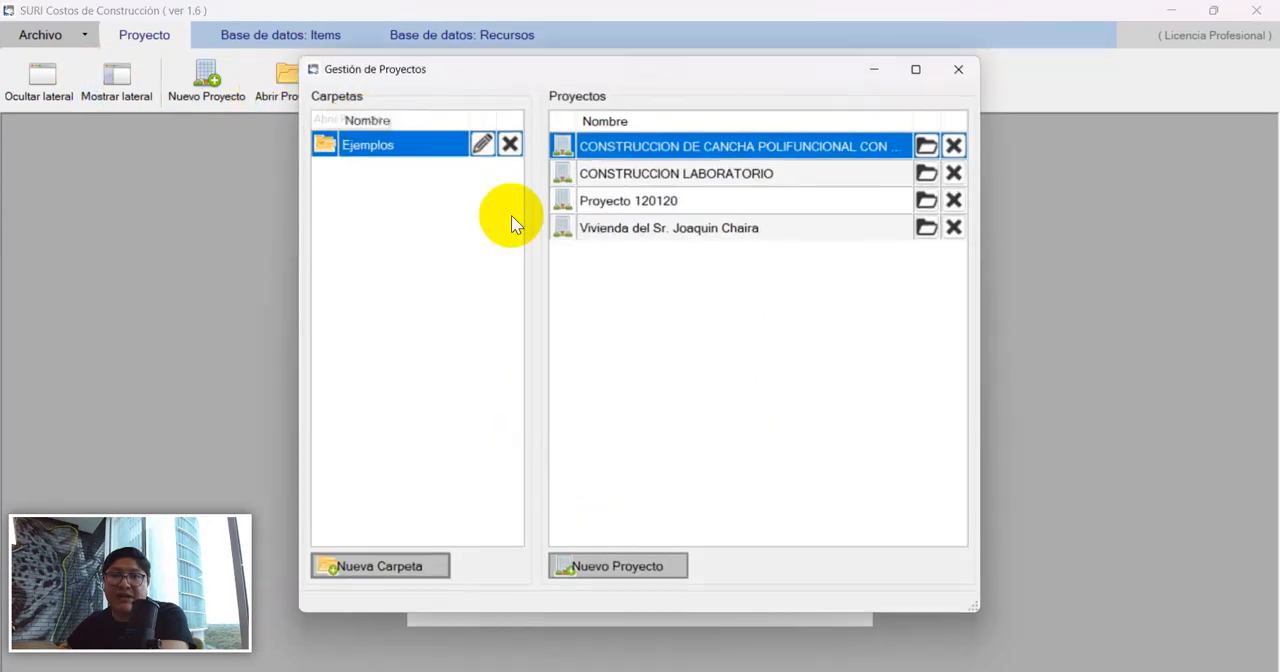
double_click(622, 223)
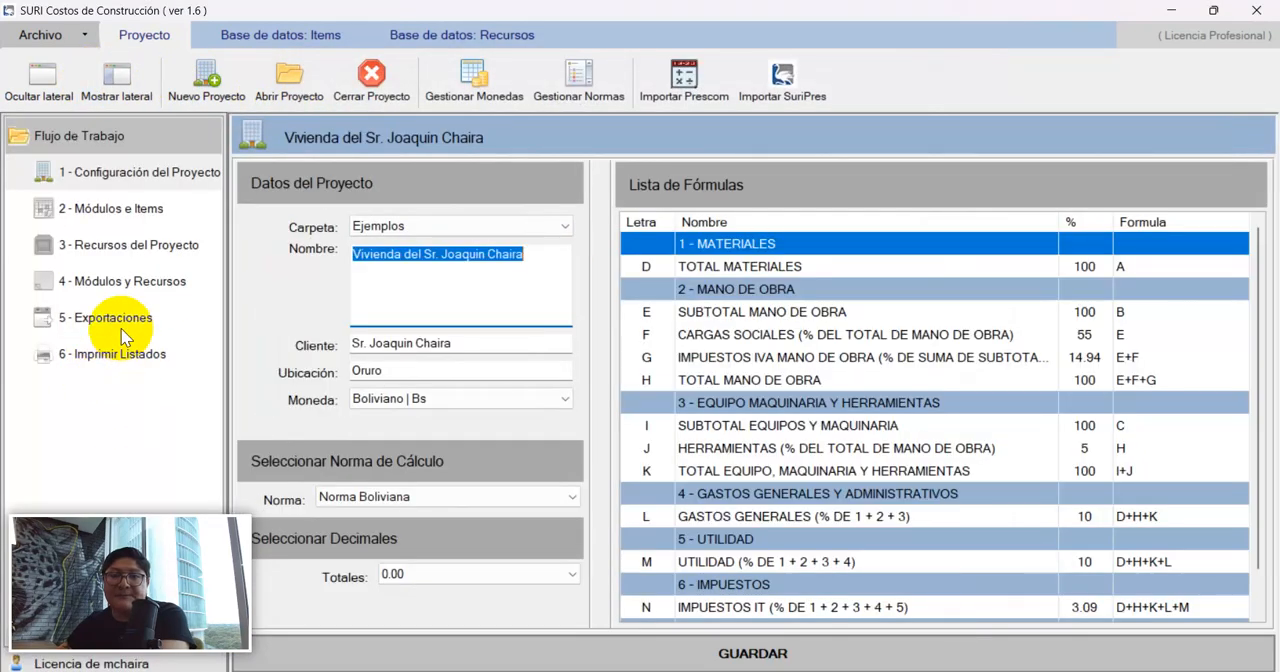
left_click(122, 317)
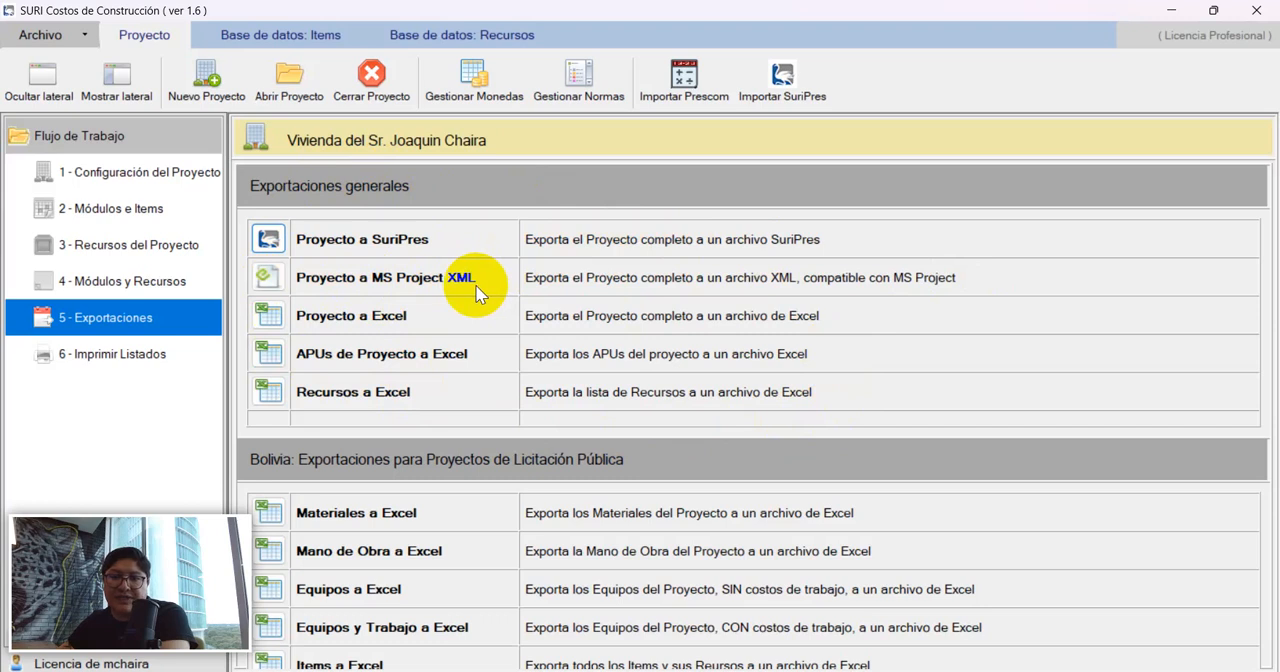
Export the complete project to Excel in the Vivienda project folder under the suggested Presupuesto file name and open the created workbook.
left_click(268, 316)
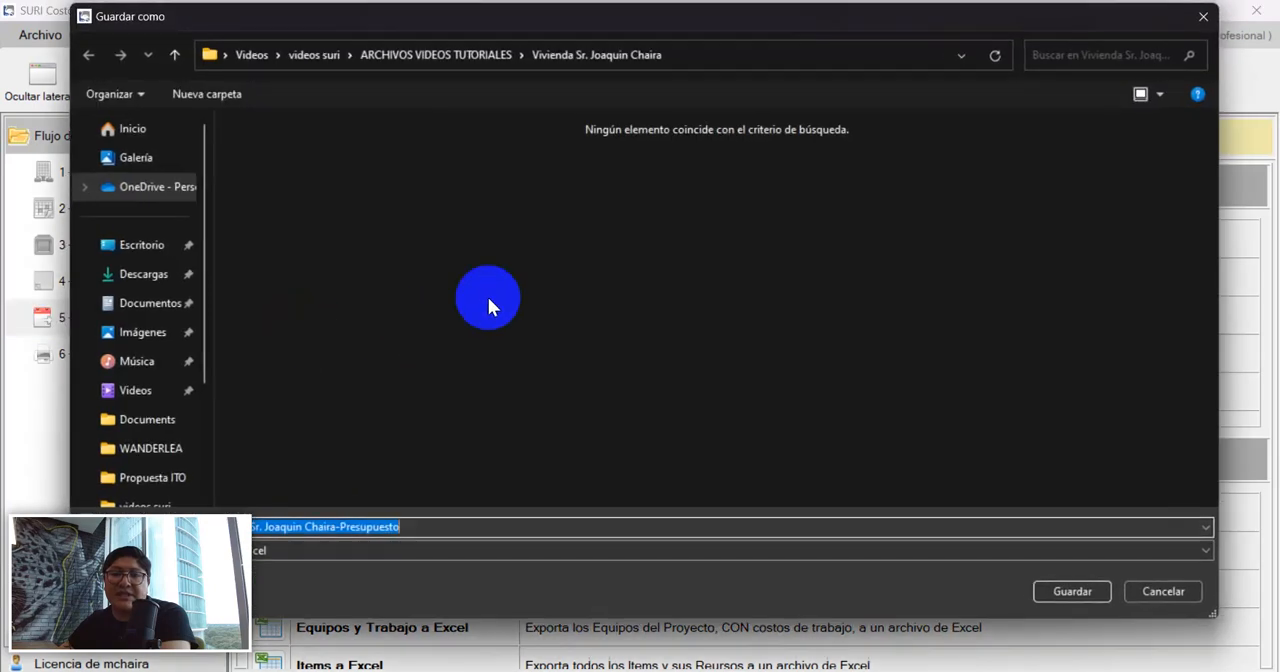
left_click_drag(453, 22, 408, 28)
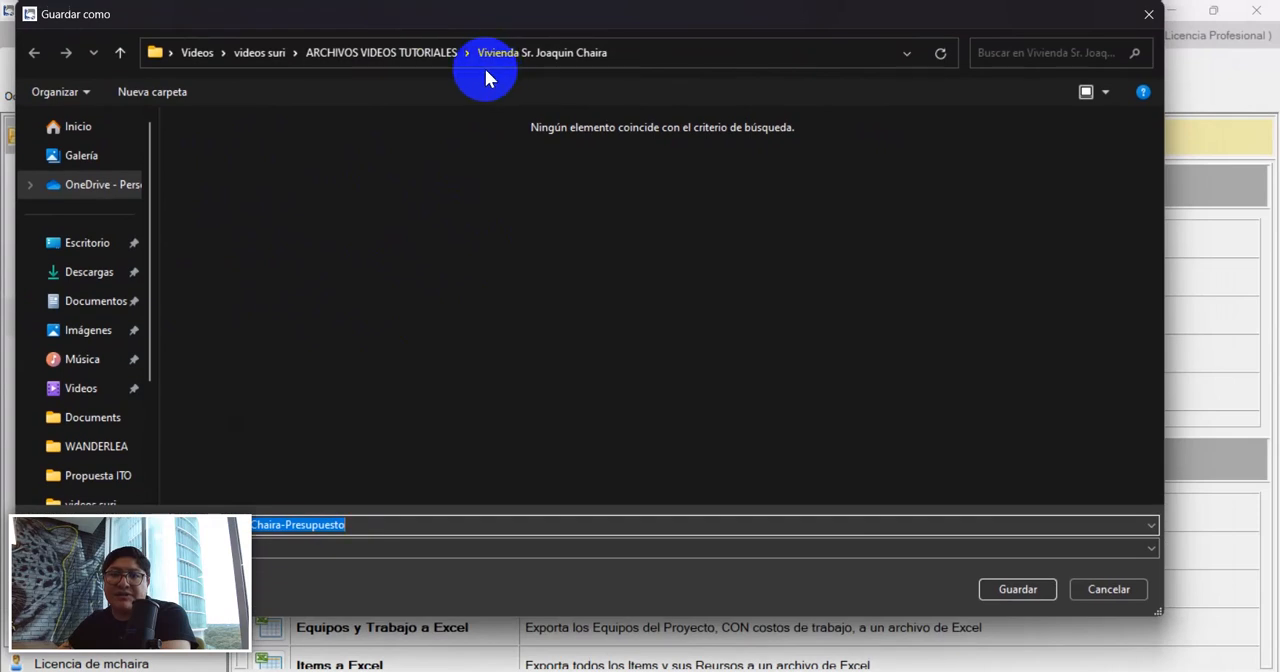
left_click(421, 50)
left_click(234, 148)
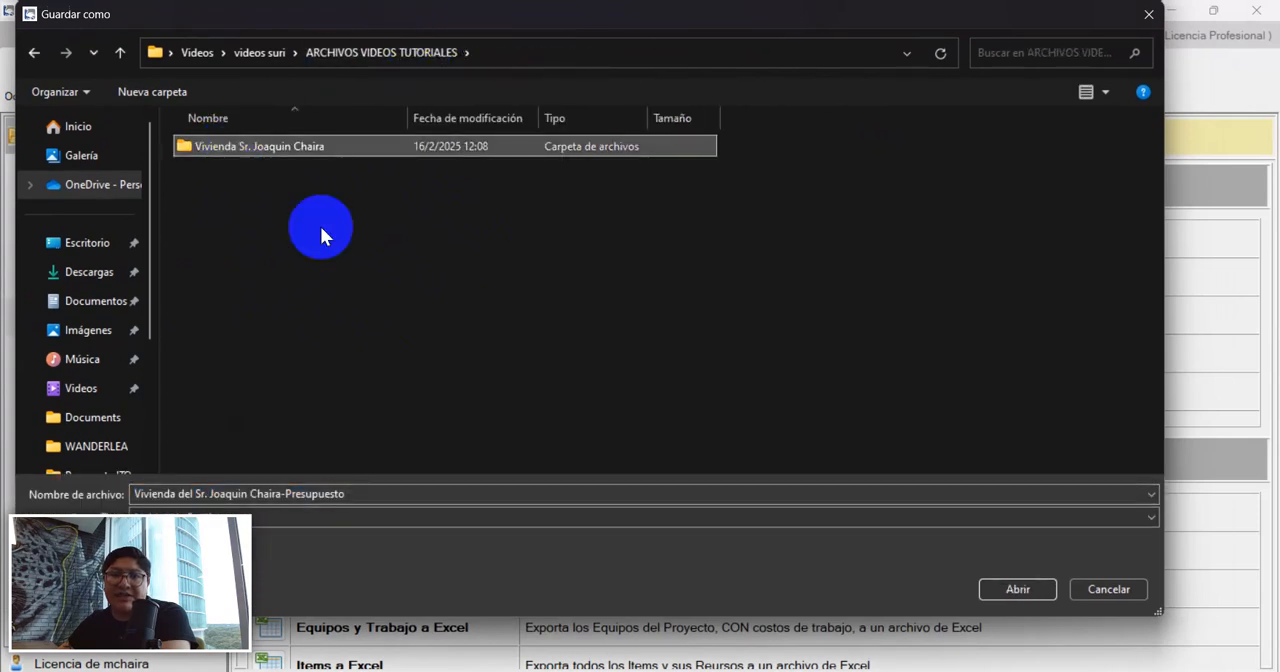
double_click(287, 152)
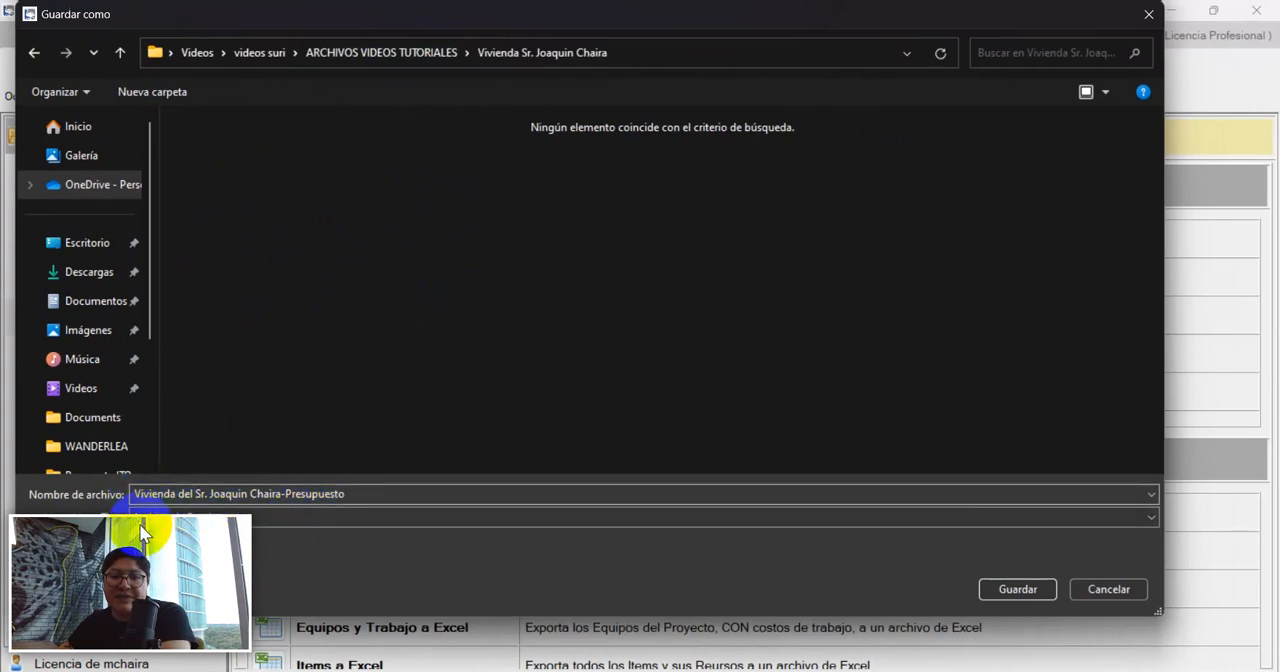
left_click_drag(823, 528, 141, 531)
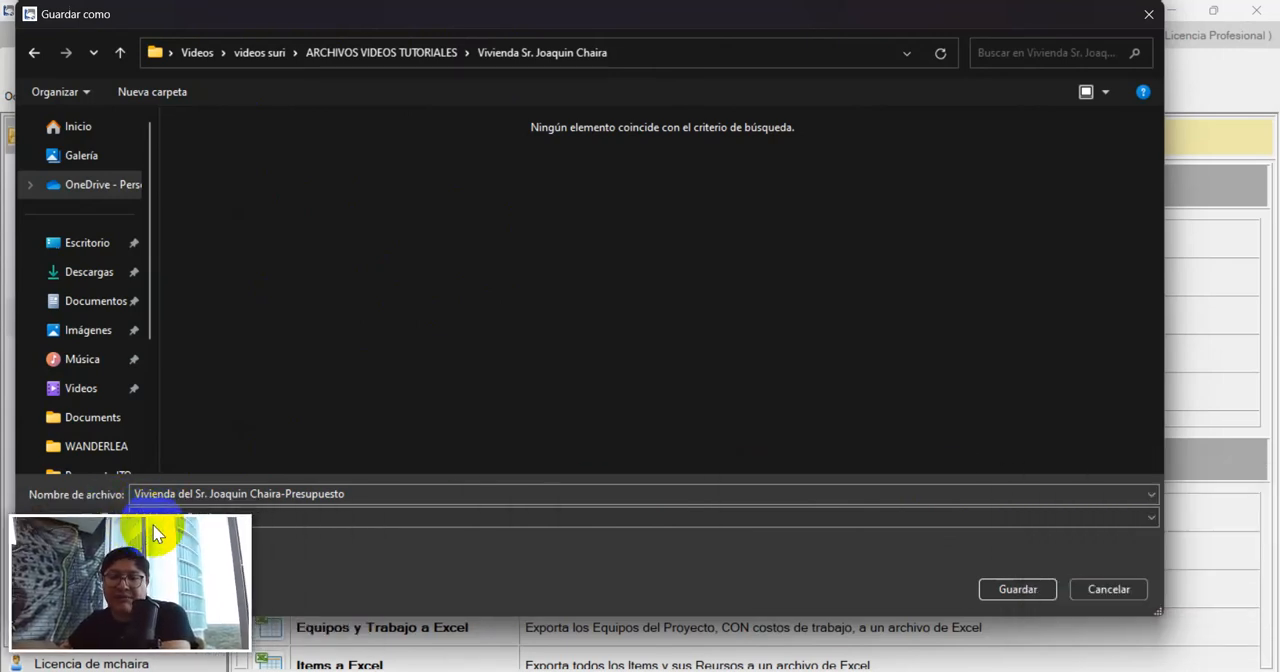
left_click(1015, 589)
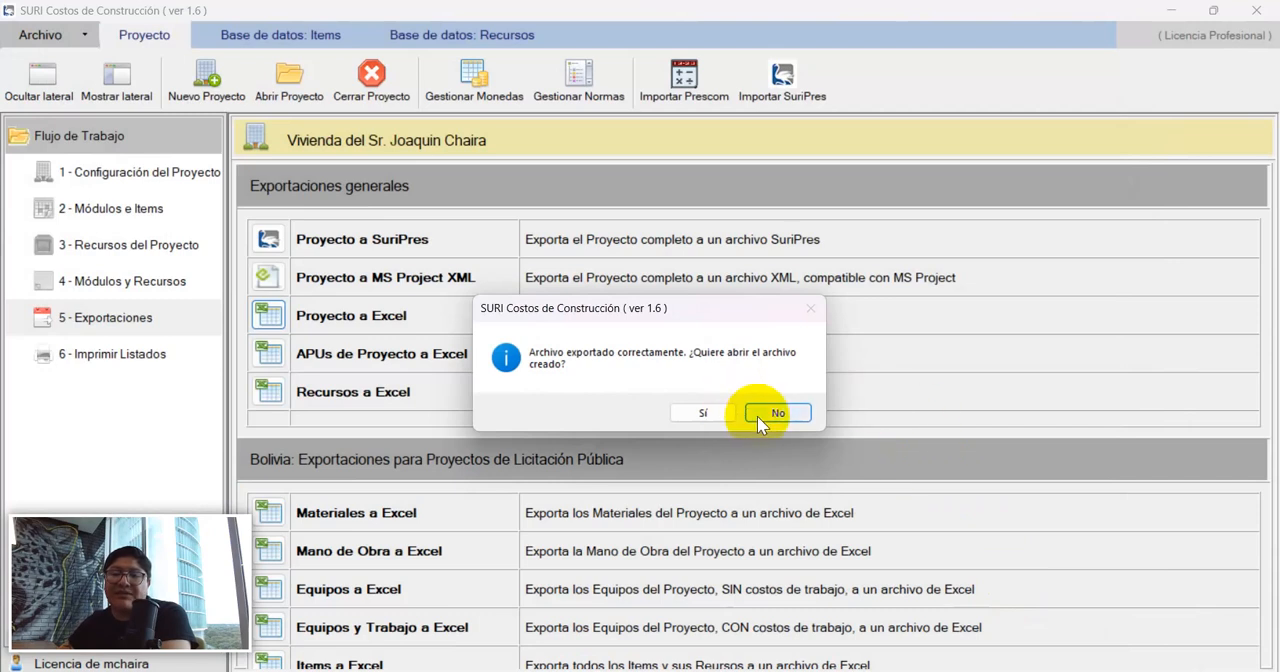
left_click(707, 414)
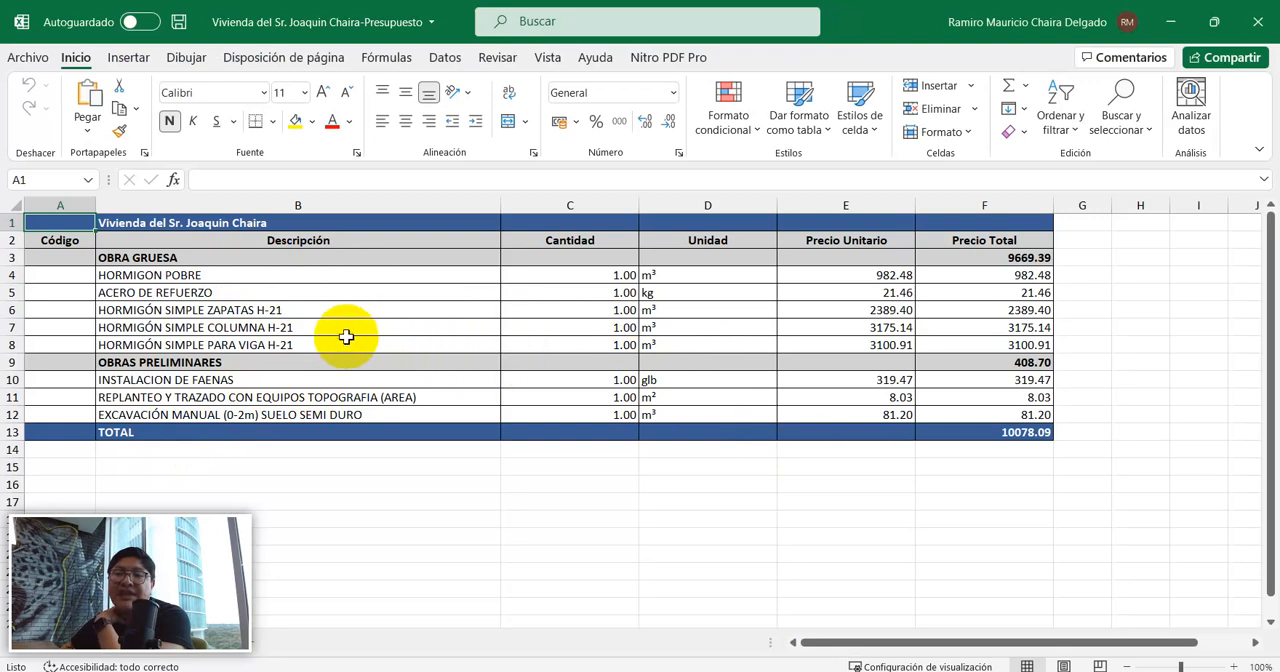
Examine the OBRA GRUESA items in the budget workbook, including their descriptions, quantities, units, unit prices and total prices.
left_click(150, 224)
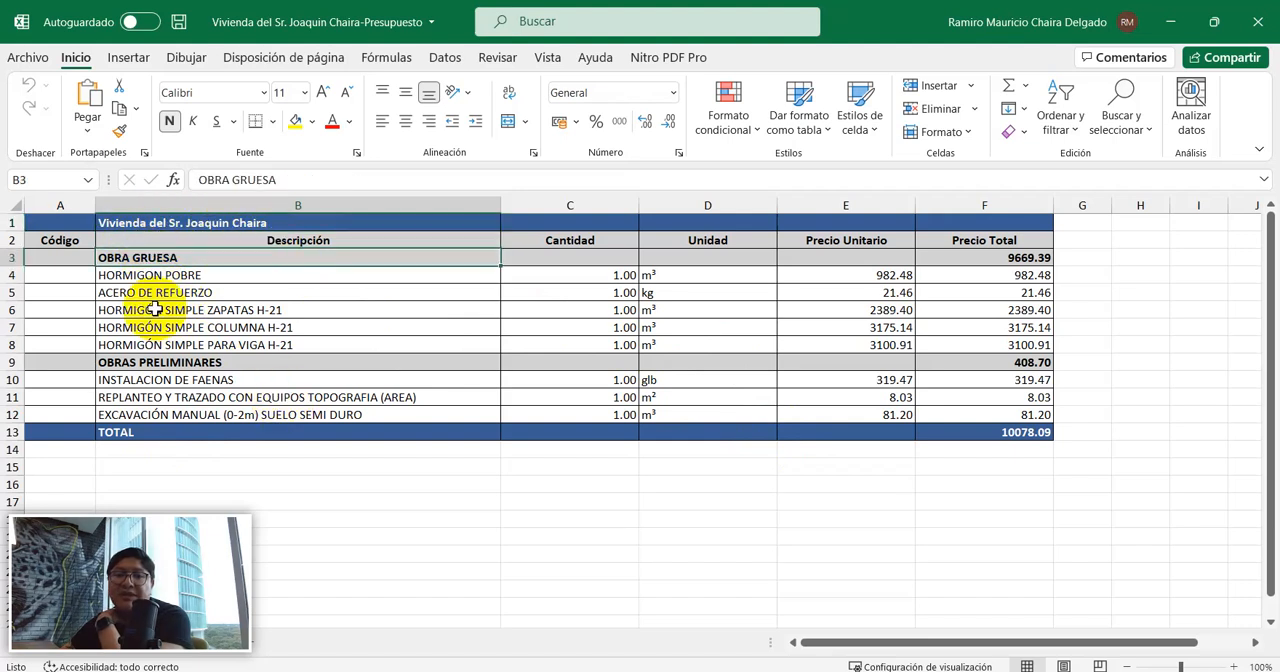
left_click_drag(165, 275, 173, 345)
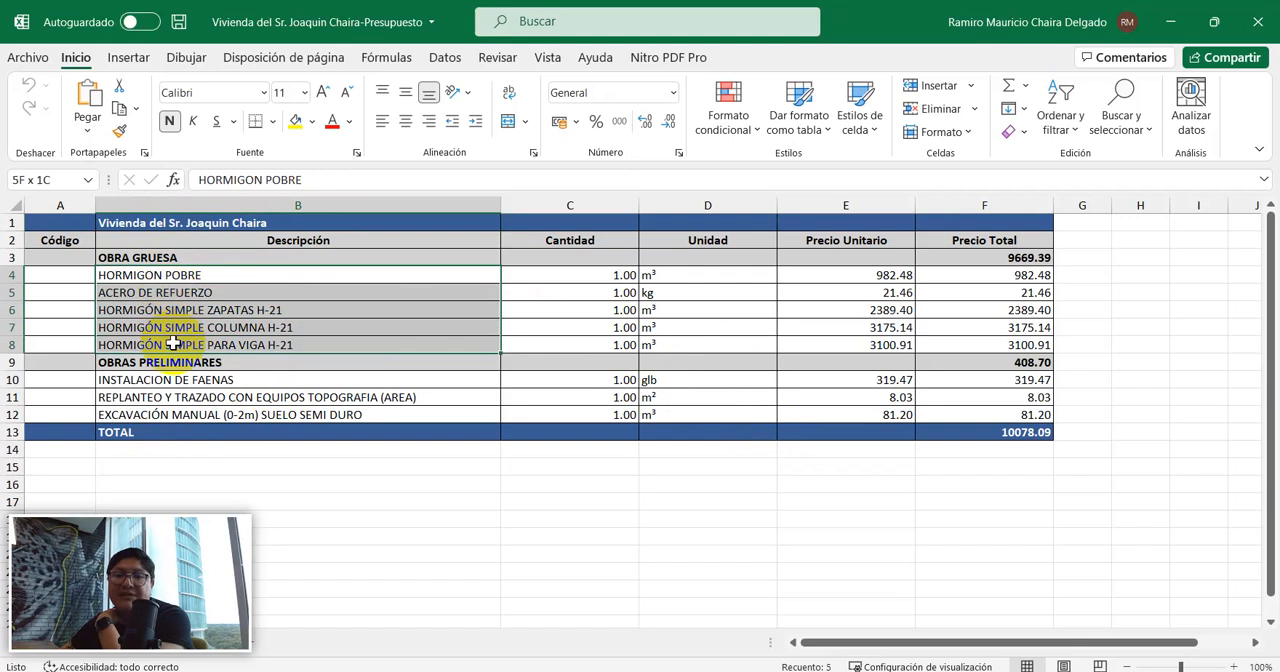
left_click_drag(558, 276, 564, 337)
left_click_drag(694, 274, 698, 345)
left_click_drag(846, 277, 851, 340)
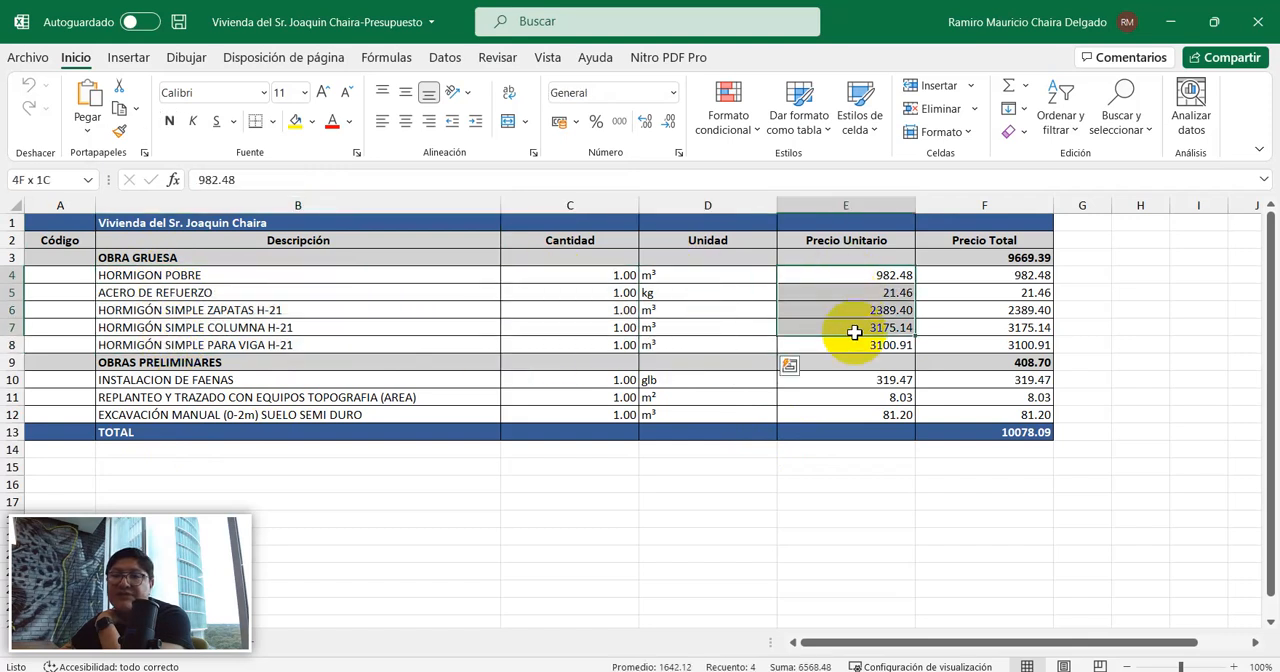
left_click_drag(1020, 276, 1020, 330)
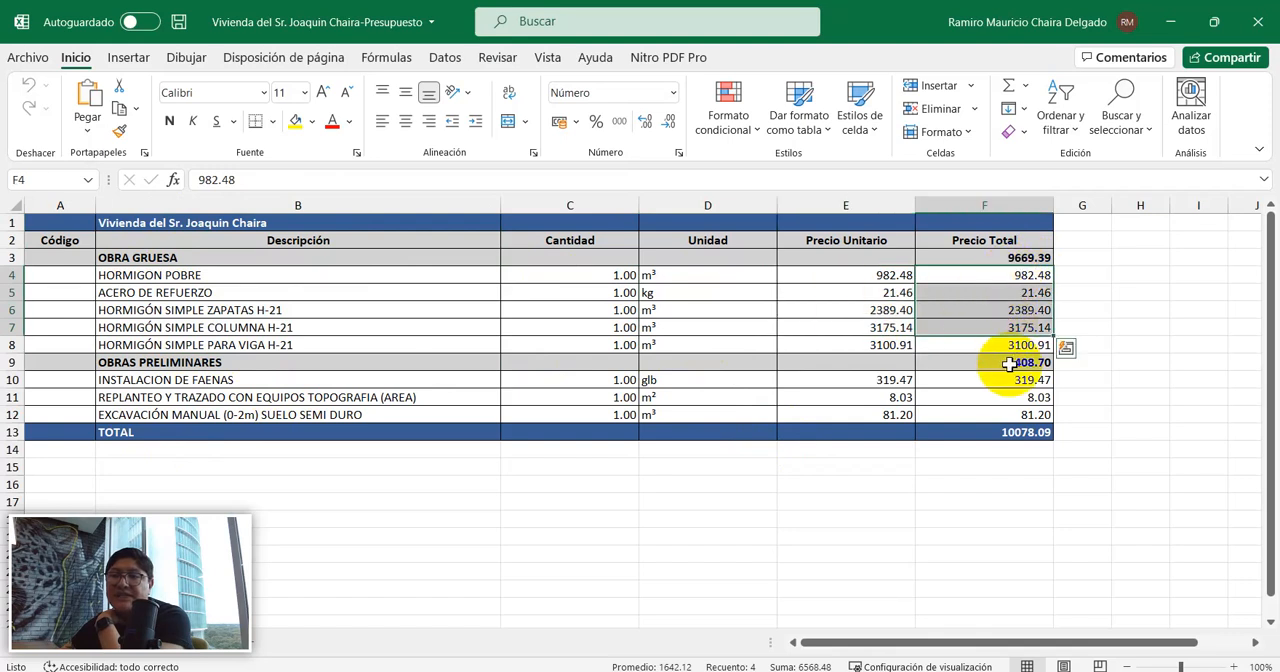
Check the subtotals of the OBRA GRUESA and OBRAS PRELIMINARES modules and the overall project total in the budget workbook.
left_click(1005, 257)
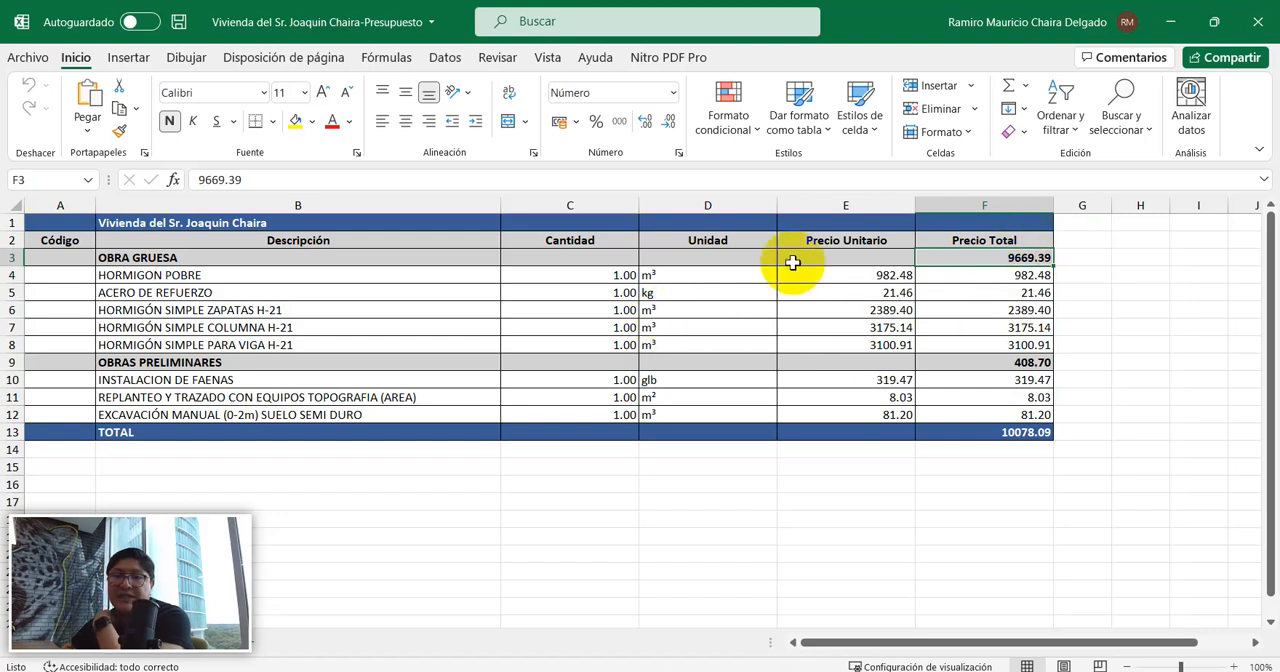
left_click(986, 360)
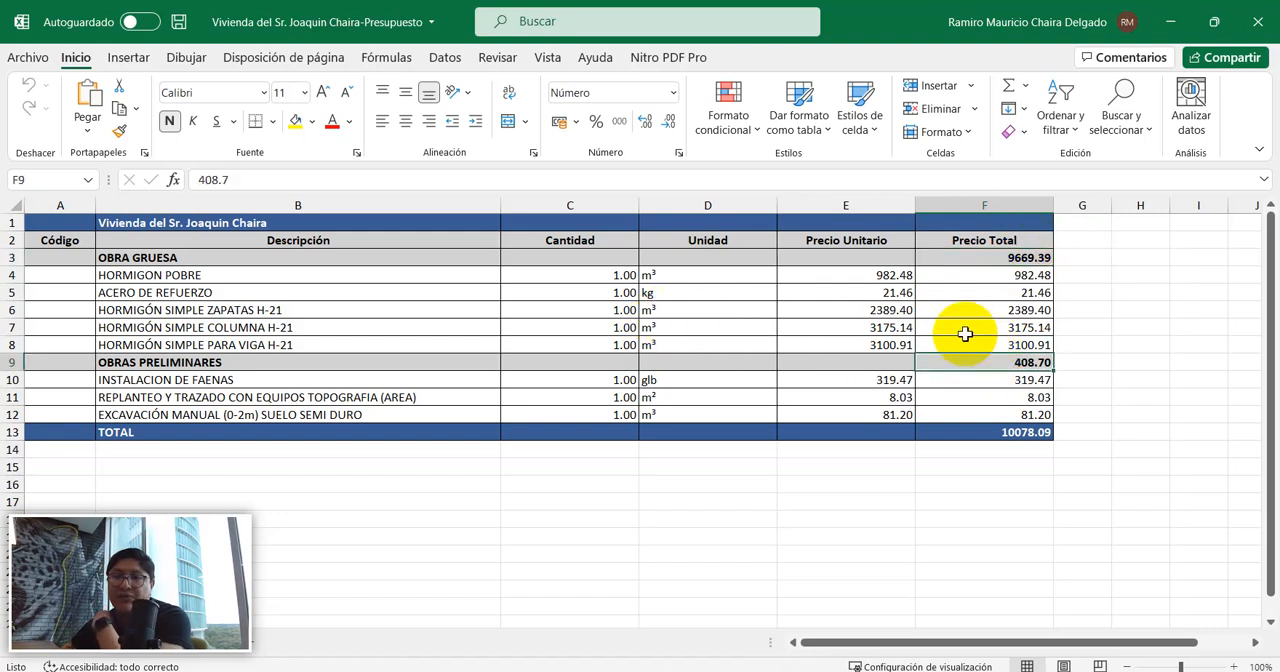
left_click(141, 258)
left_click(165, 364)
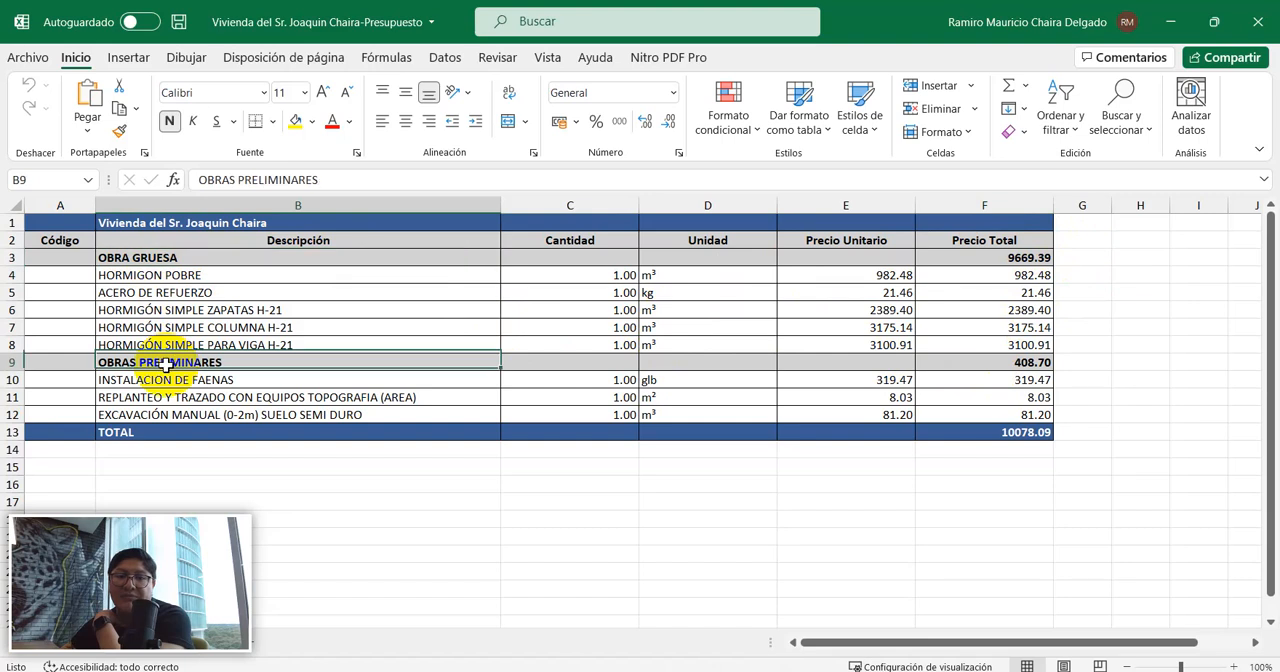
left_click(1008, 432)
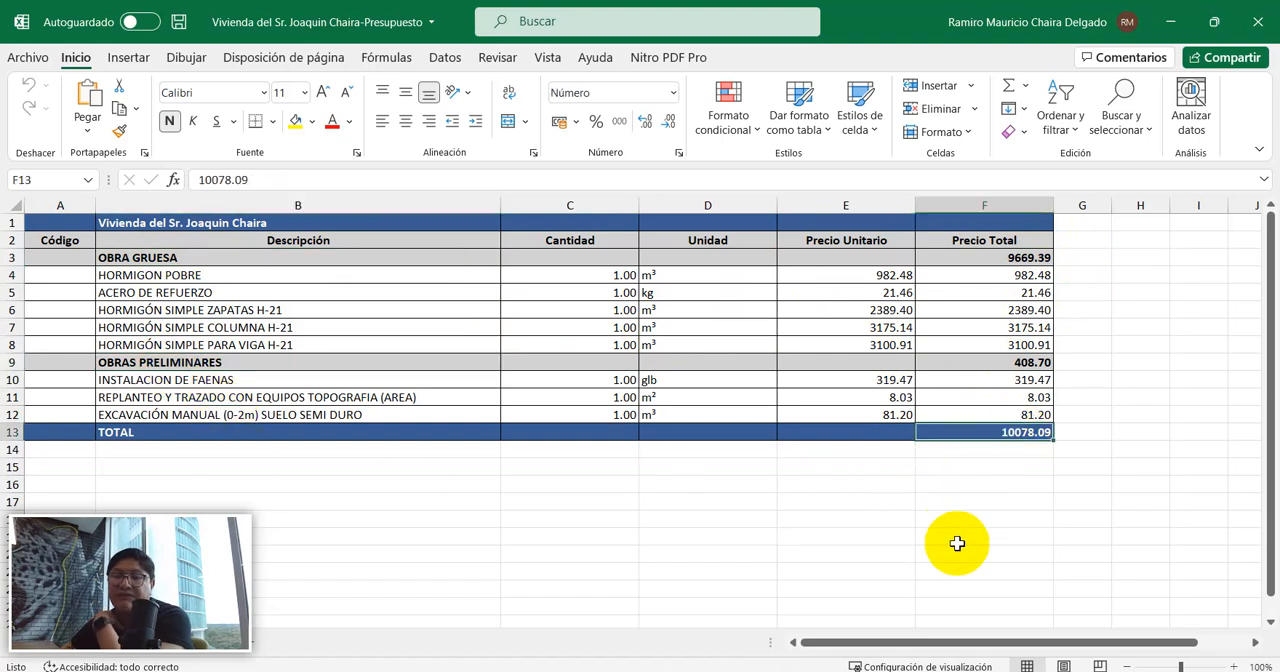
mouse_move(1030, 432)
left_mouse_down()
mouse_move(920, 334)
mouse_move(14, 171)
left_mouse_up()
left_click(758, 499)
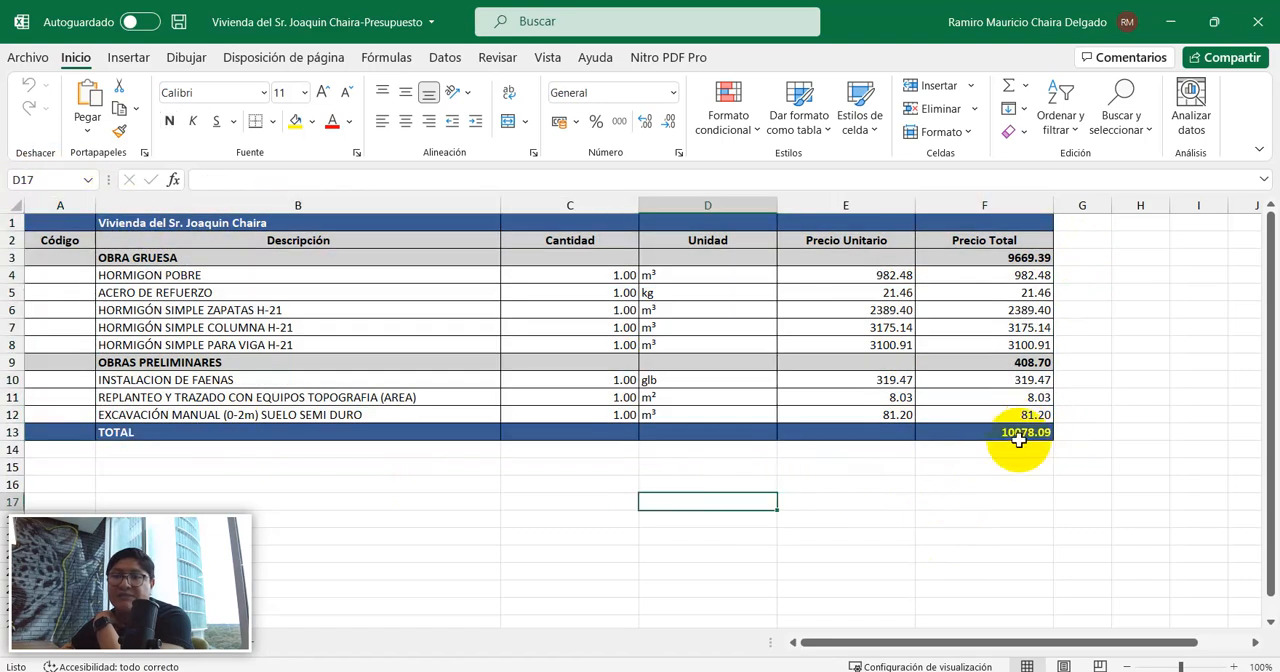
left_click(1024, 433)
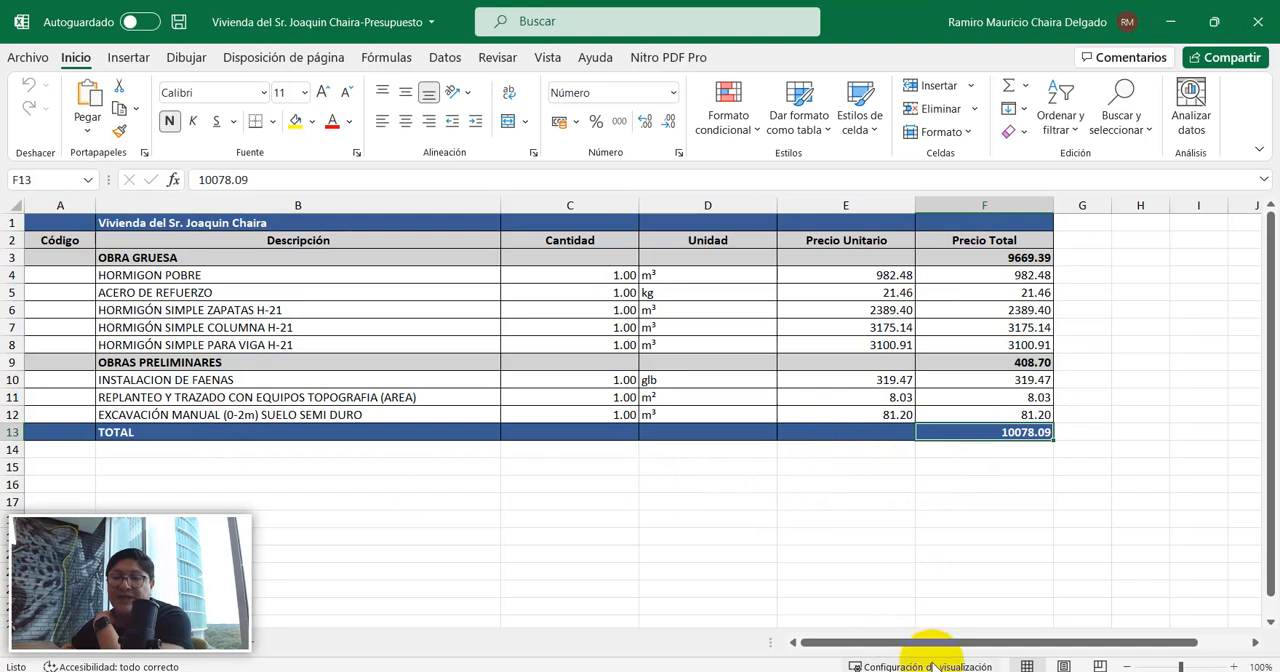
Switch to SURI, export the project's APUs to Excel in the Vivienda project folder under the suggested APUs file name, and open the created workbook.
left_click(826, 610)
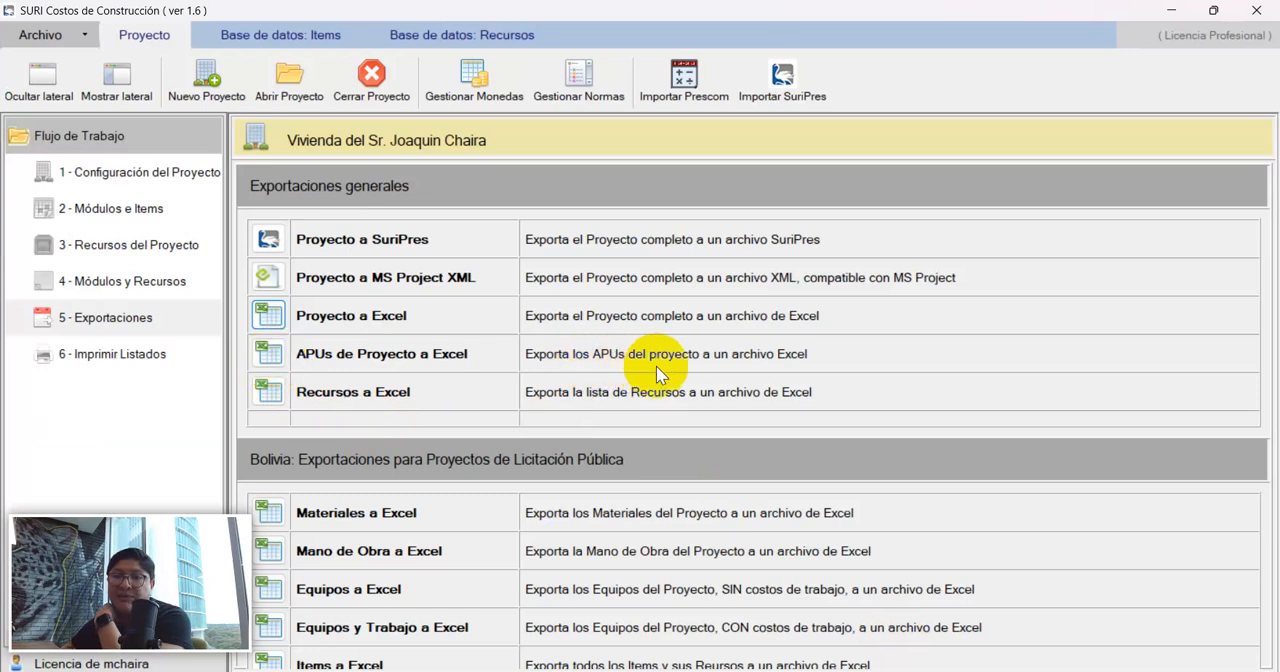
left_click(268, 356)
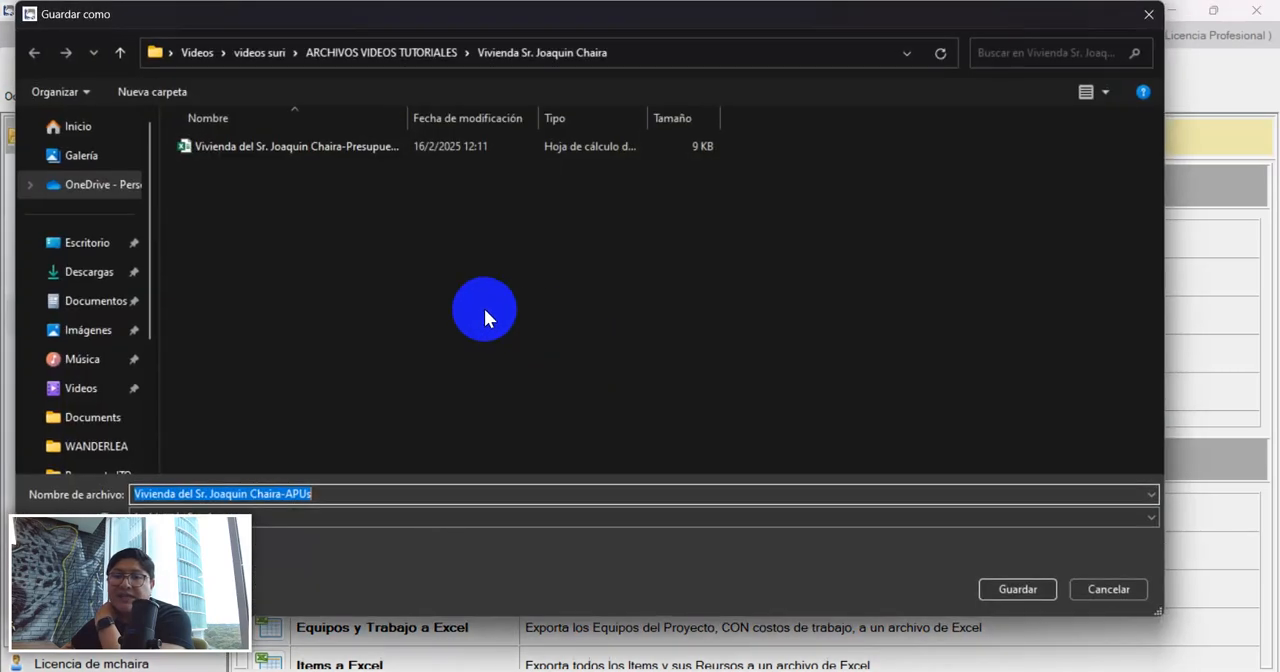
left_click(340, 493)
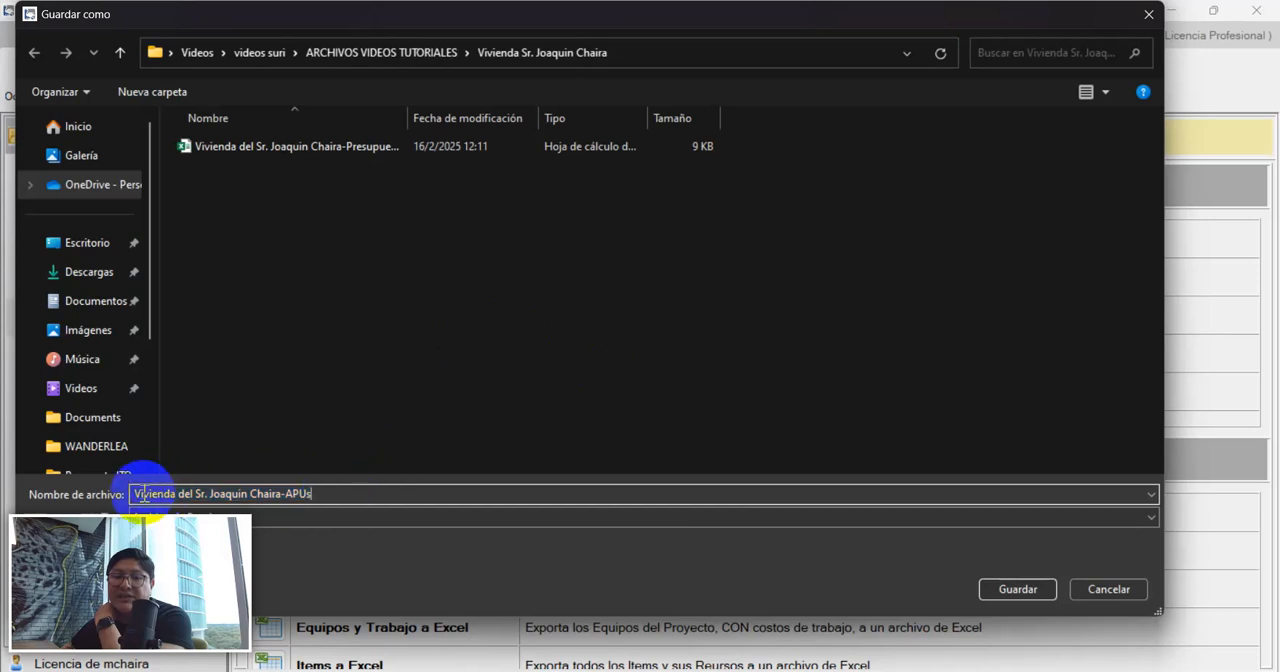
left_click_drag(148, 494, 285, 494)
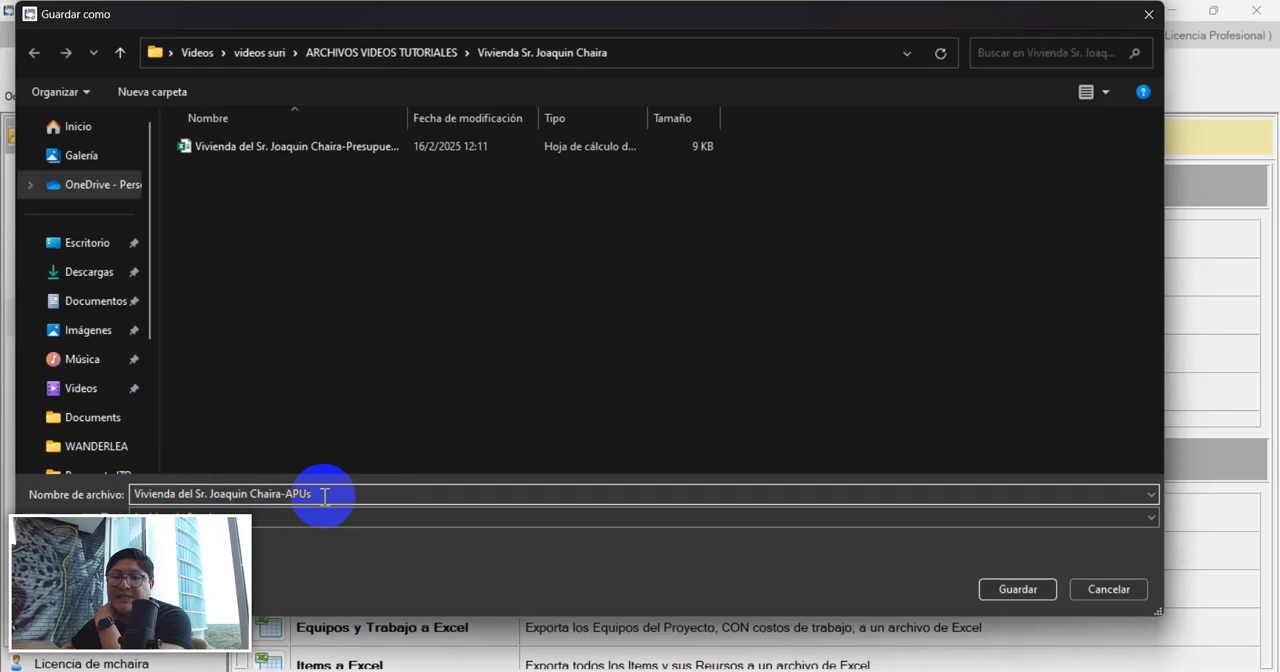
left_click(1017, 588)
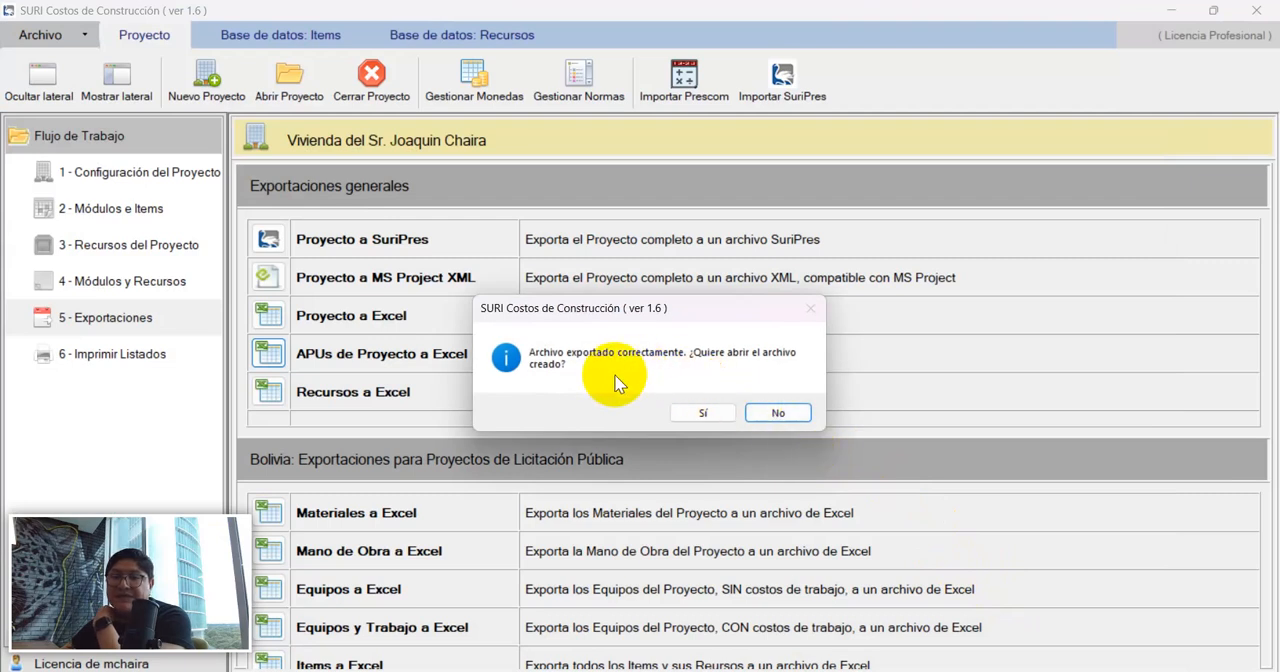
left_click(716, 414)
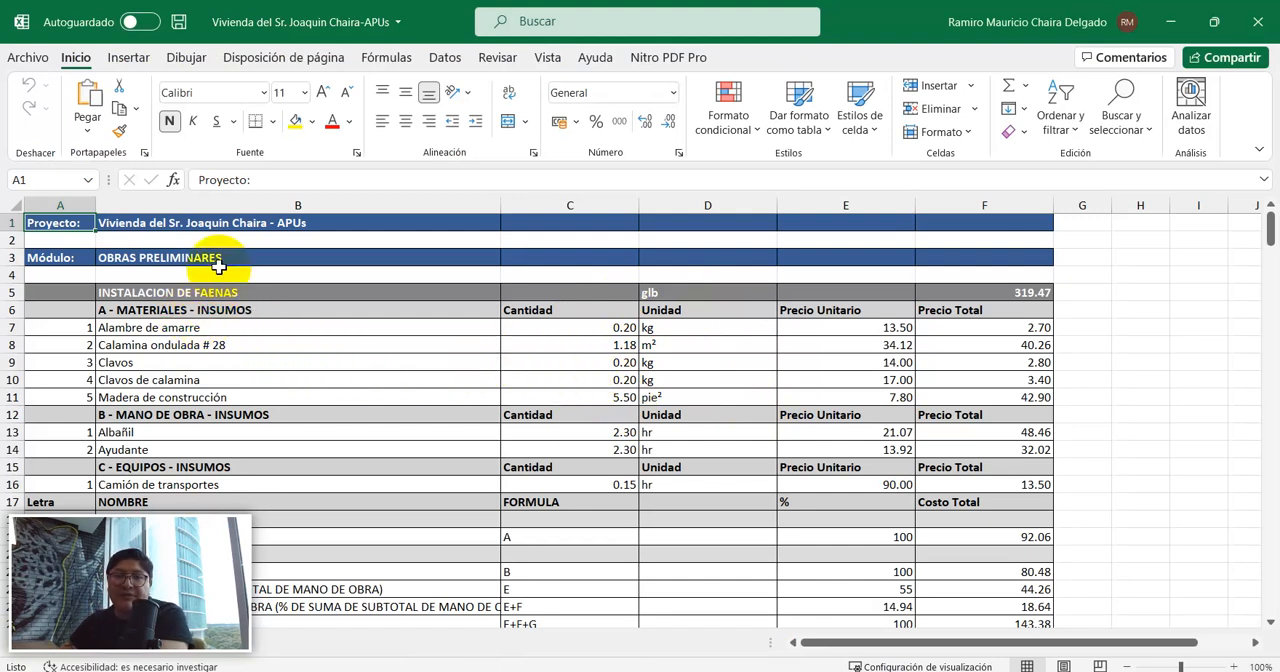
Examine the OBRAS PRELIMINARES module's INSTALACION DE FAENAS item in the APUs workbook, including its material, labour and equipment inputs.
left_click(150, 257)
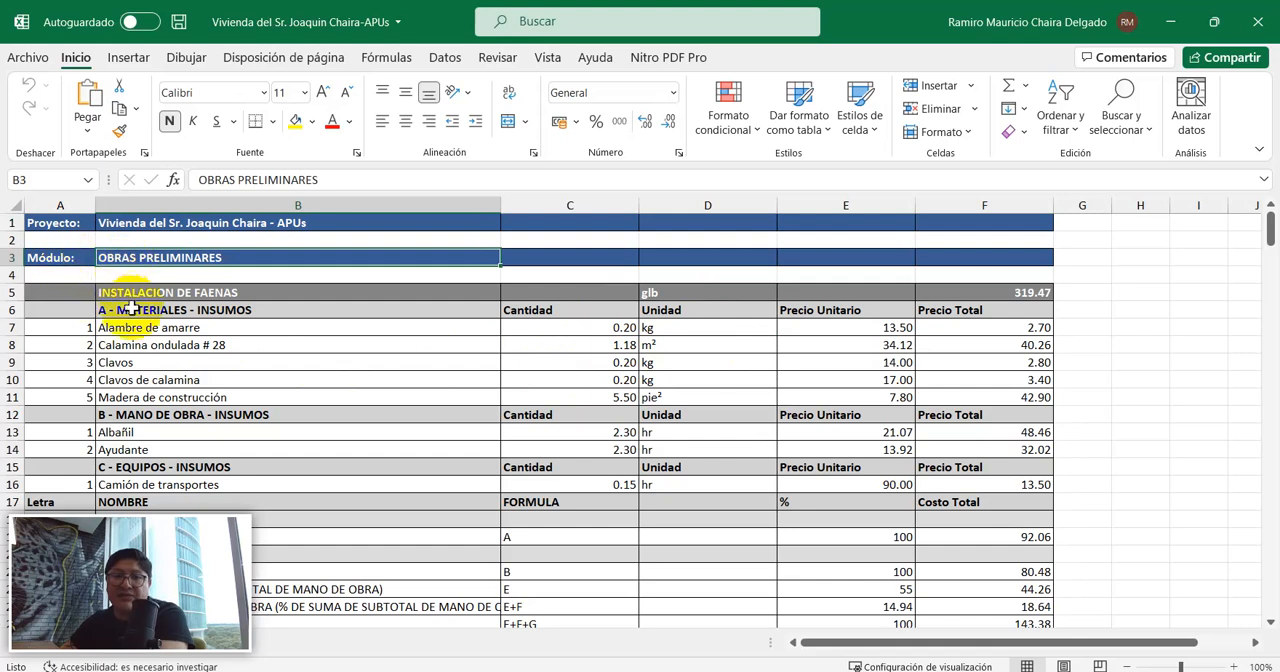
scroll(514, 307, "down", 1)
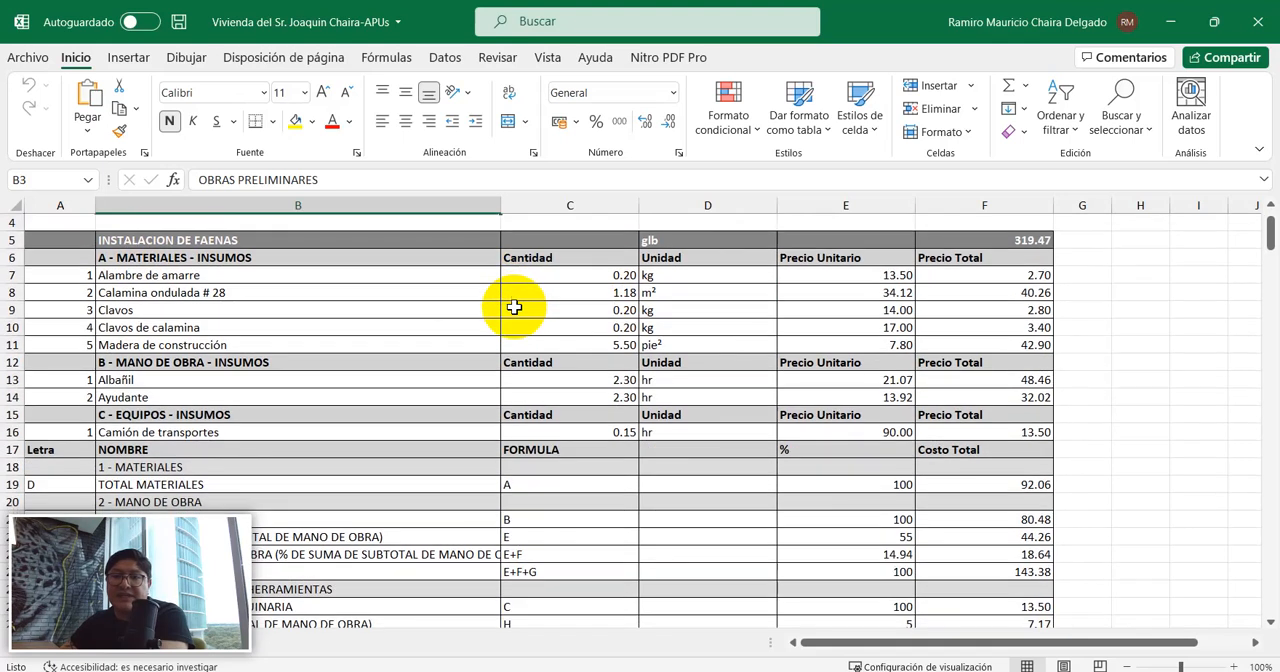
left_click(160, 259)
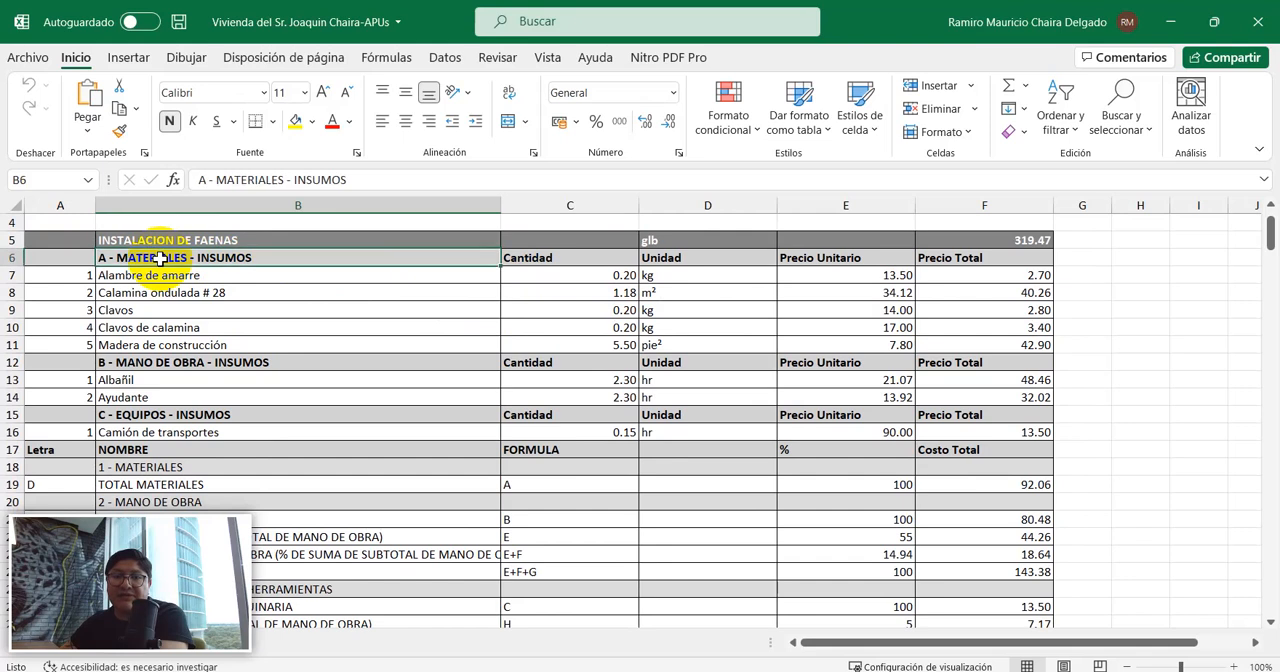
scroll(180, 285, "down", 1)
left_click(165, 310)
left_click(166, 361)
scroll(156, 362, "down", 1)
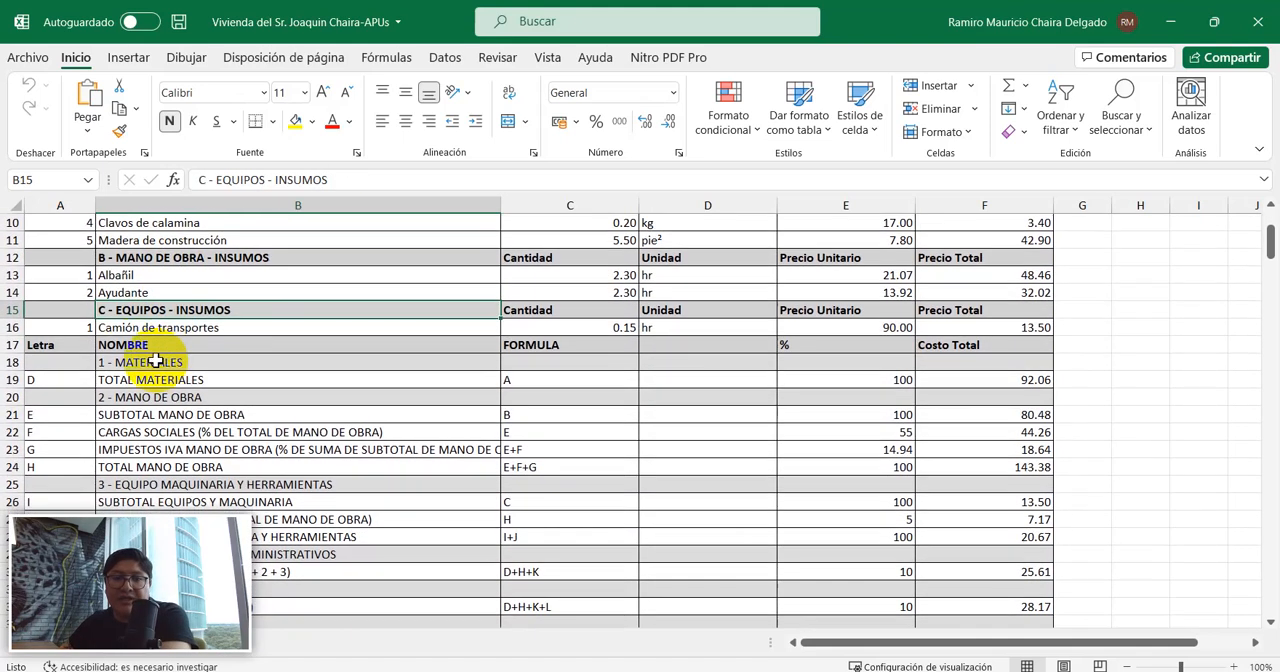
Check the INSTALACION DE FAENAS cost breakdown, from total materials through overheads, profit and taxes to the total unit price.
scroll(140, 345, "down", 2)
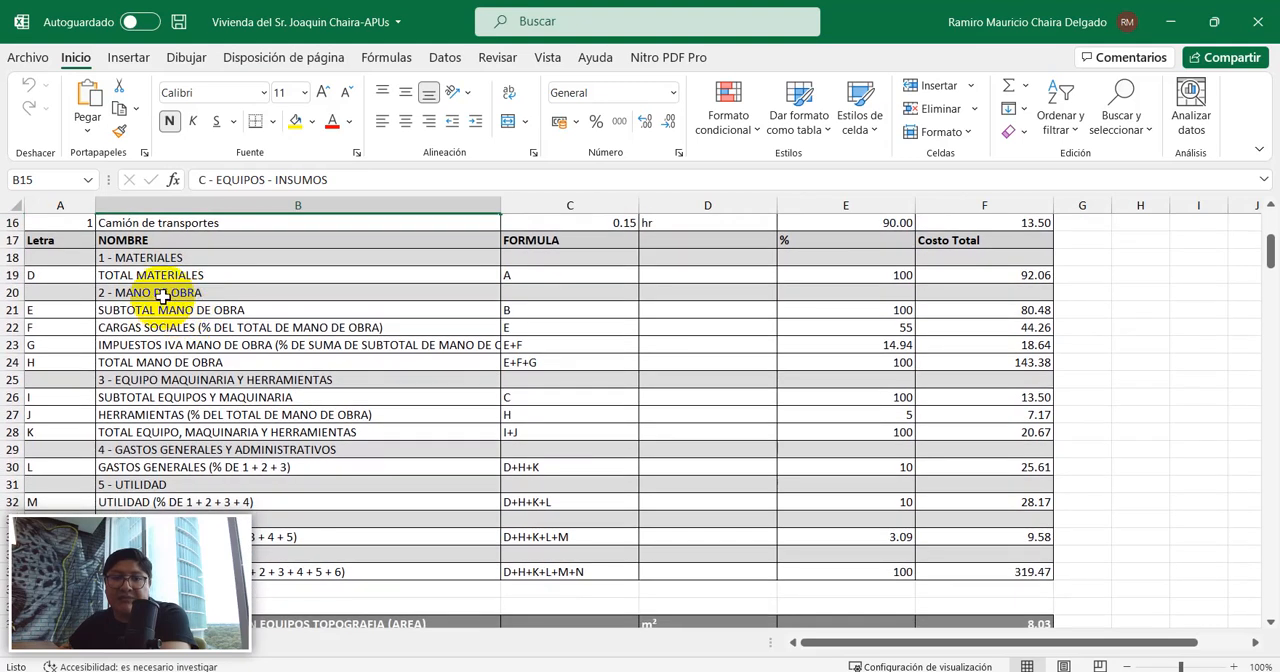
scroll(225, 390, "down", 1)
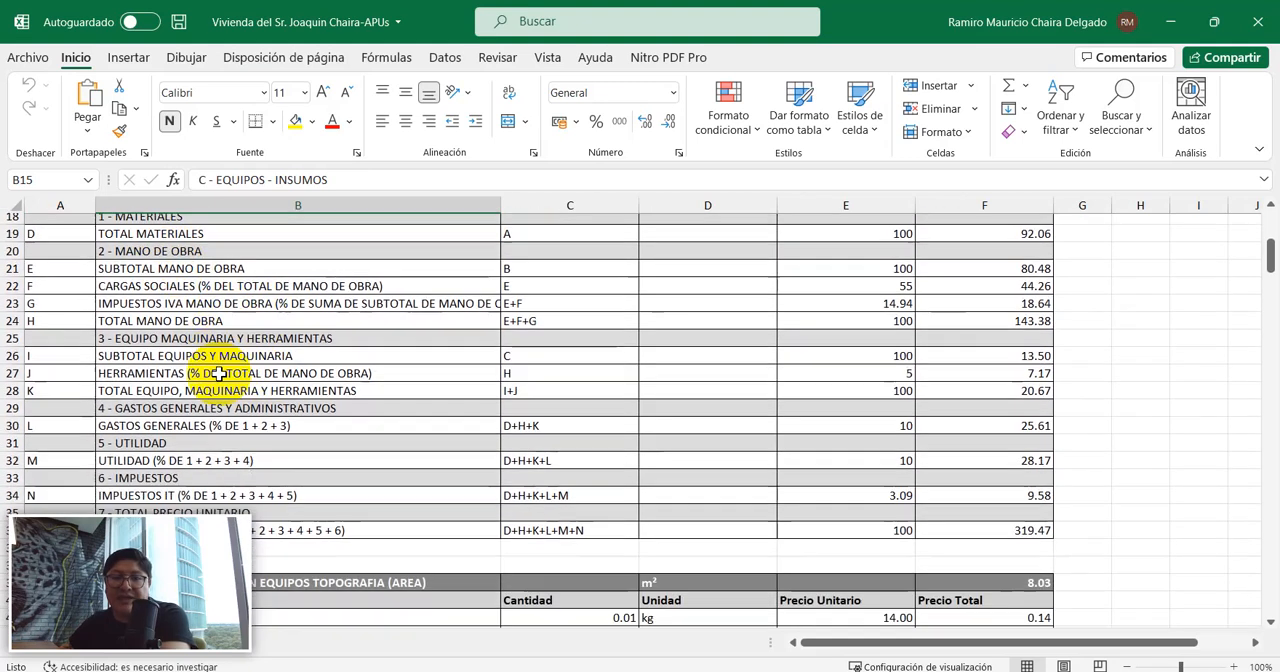
scroll(220, 372, "down", 1)
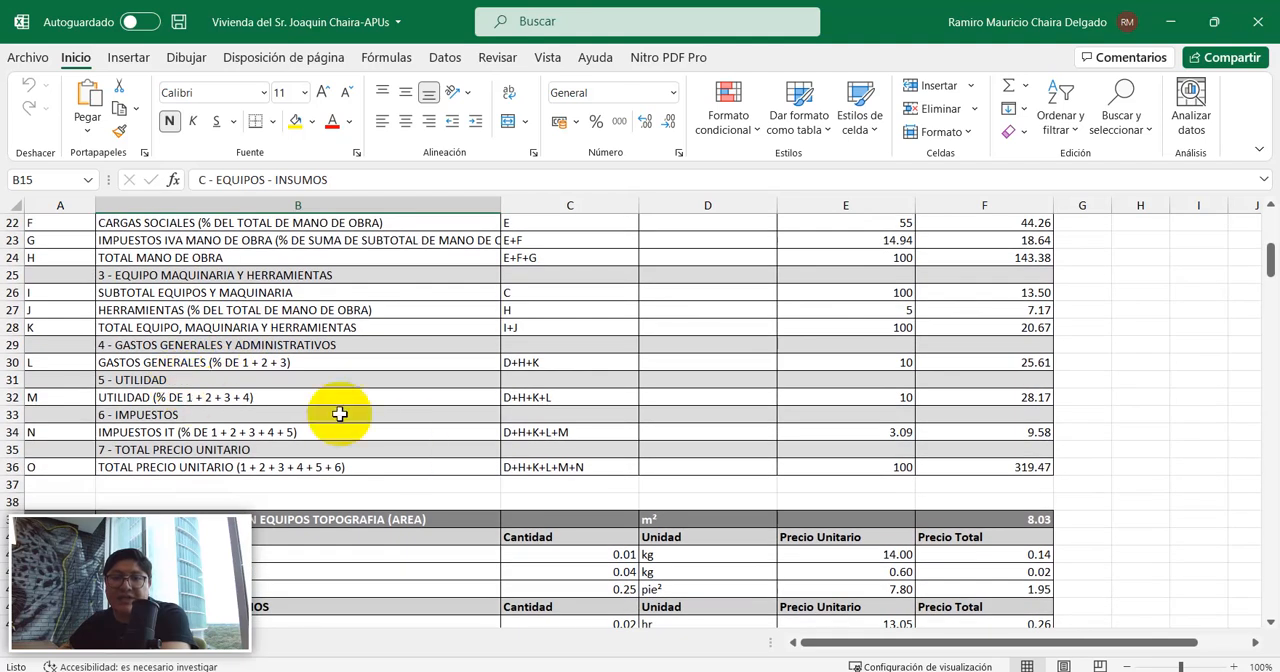
left_click(1015, 470)
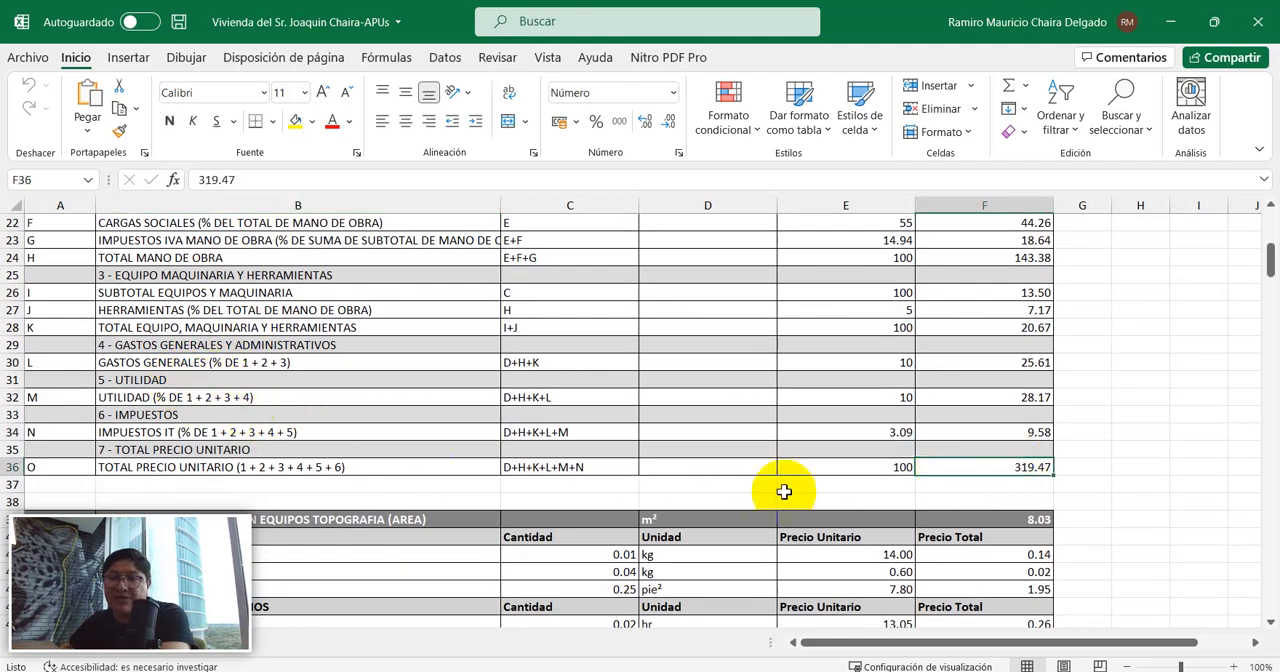
scroll(1000, 465, "up", 6)
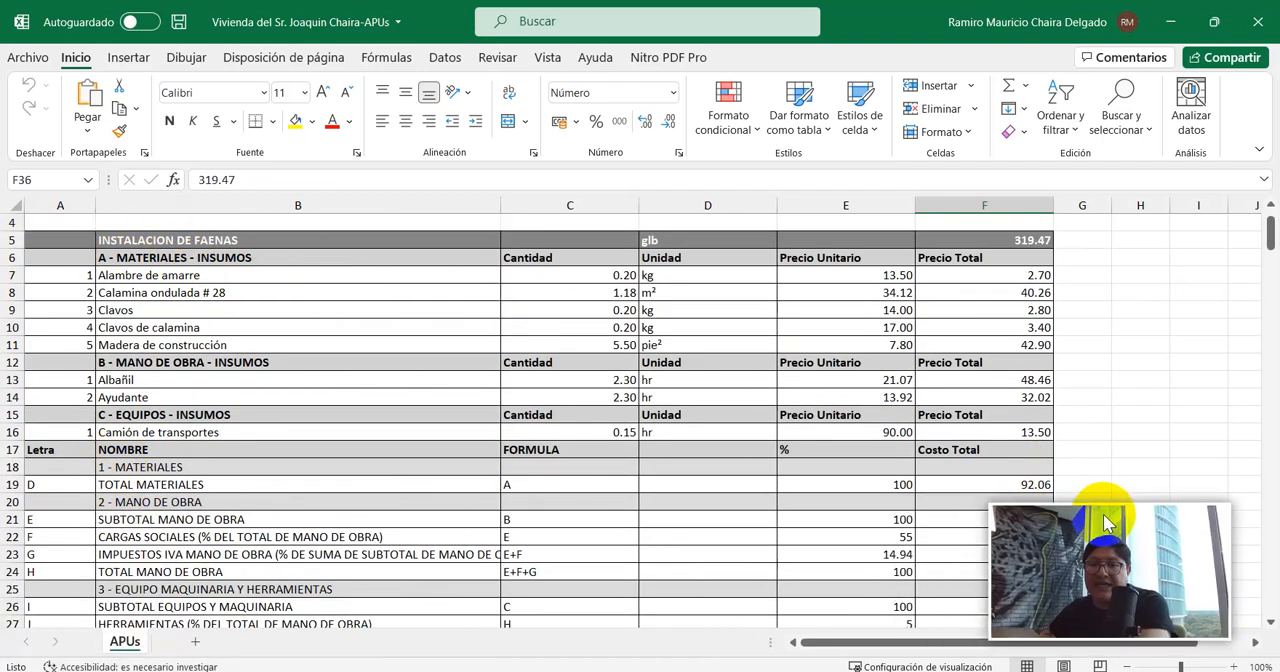
Review the REPLANTEO Y TRAZADO CON EQUIPOS TOPOGRAFIA (AREA) unit price analysis, including its inputs and cost breakdown.
scroll(206, 303, "down", 5)
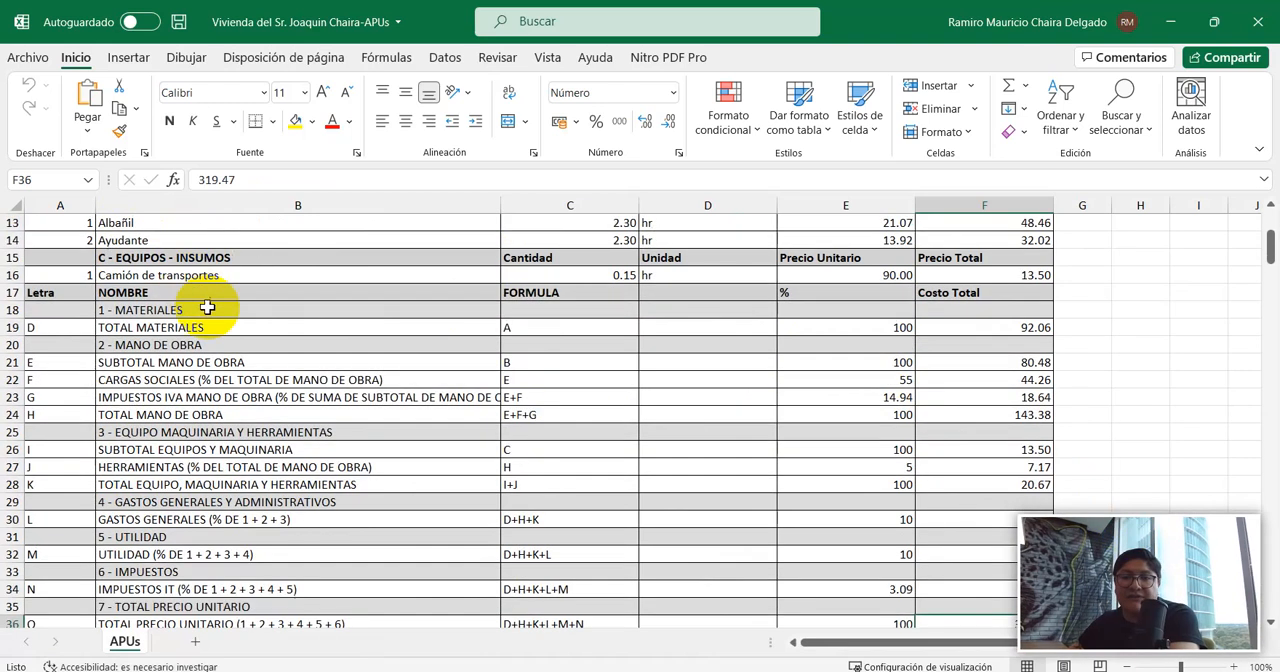
scroll(236, 335, "down", 3)
left_click(177, 414)
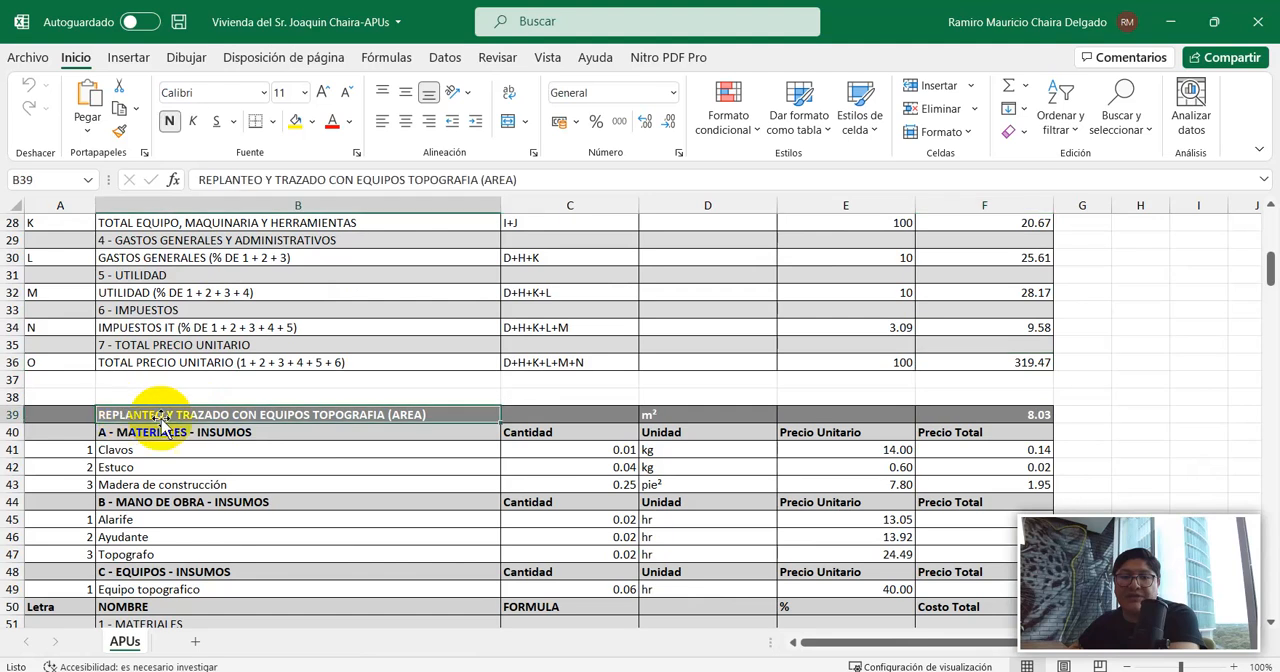
scroll(280, 410, "down", 1)
scroll(260, 375, "down", 1)
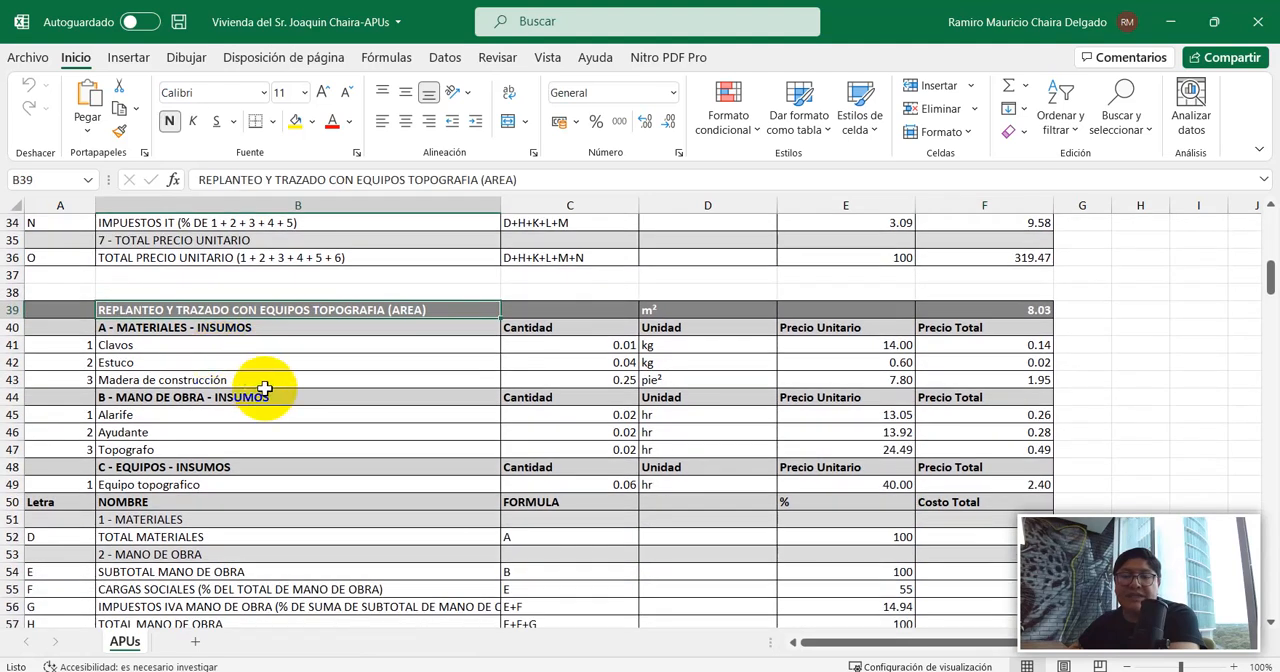
scroll(253, 372, "down", 1)
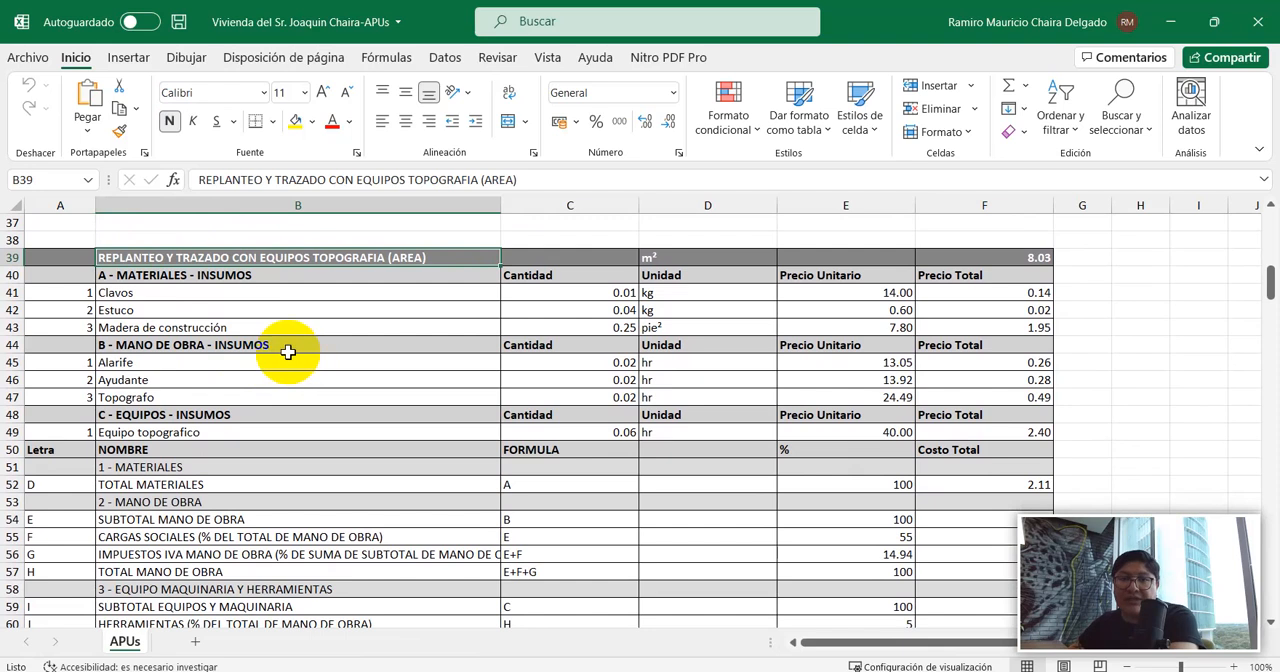
scroll(270, 343, "down", 10)
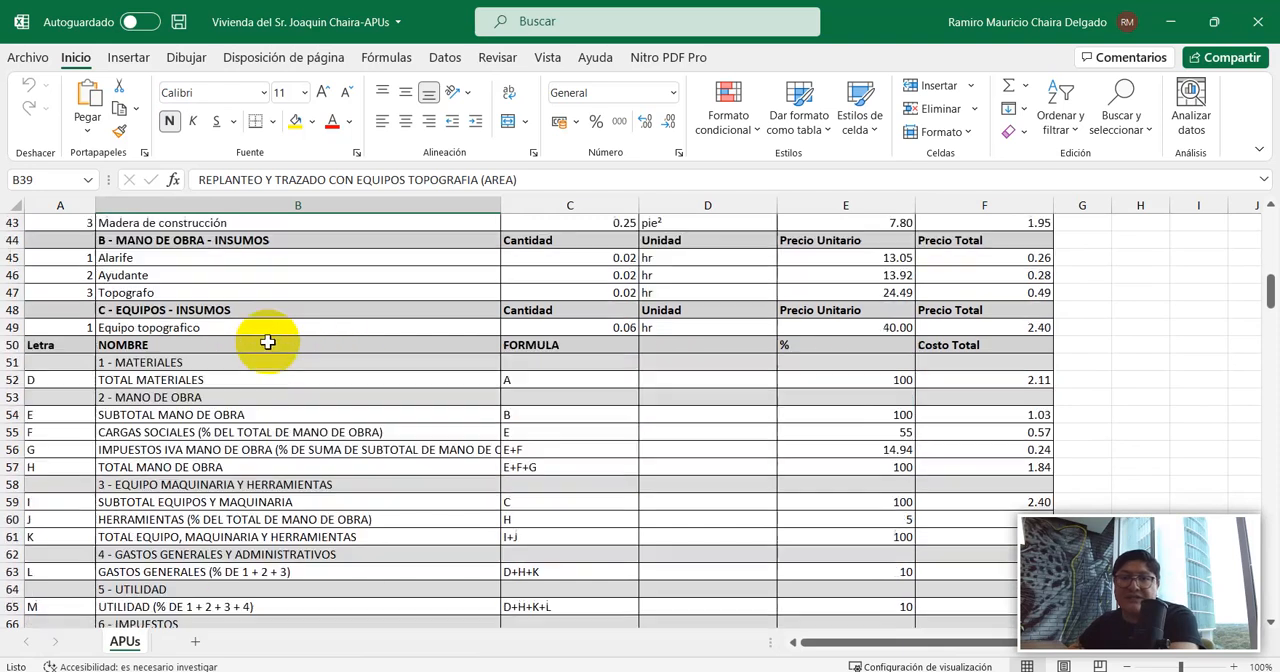
scroll(283, 340, "down", 2)
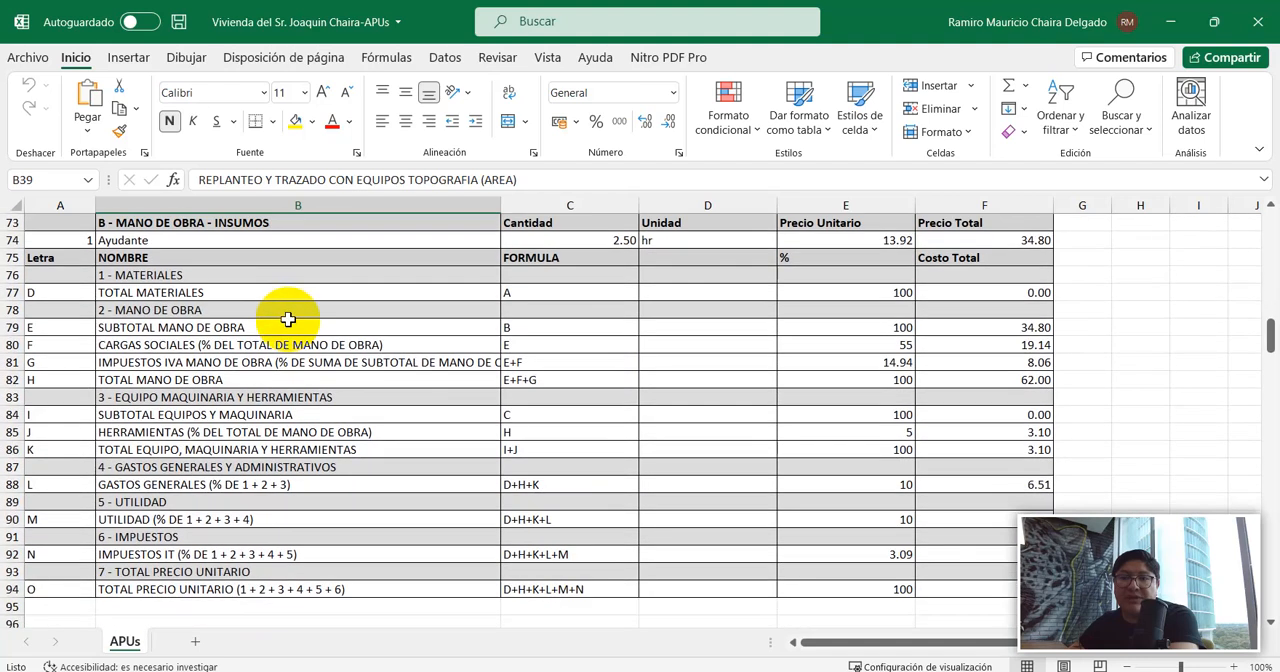
Review the EXCAVACIÓN MANUAL (0-2m) SUELO SEMI DURO unit price analysis, including its labour input and cost formulas.
scroll(287, 319, "up", 1)
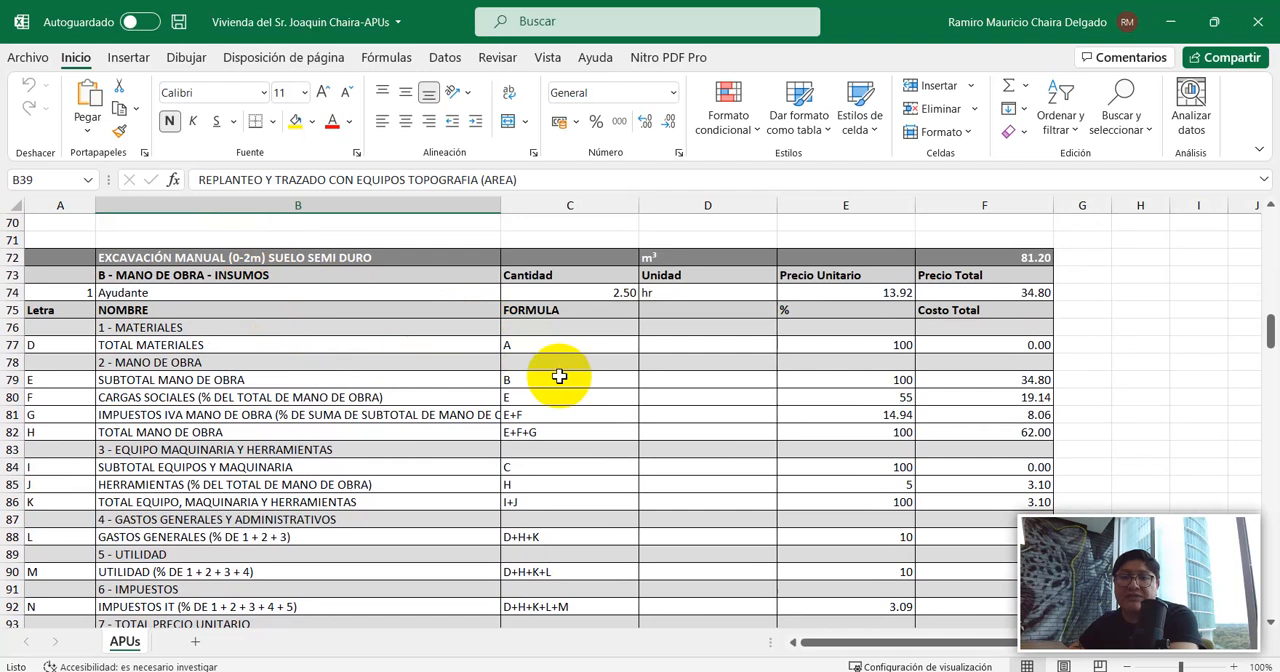
scroll(620, 355, "down", 2)
scroll(600, 376, "up", 2)
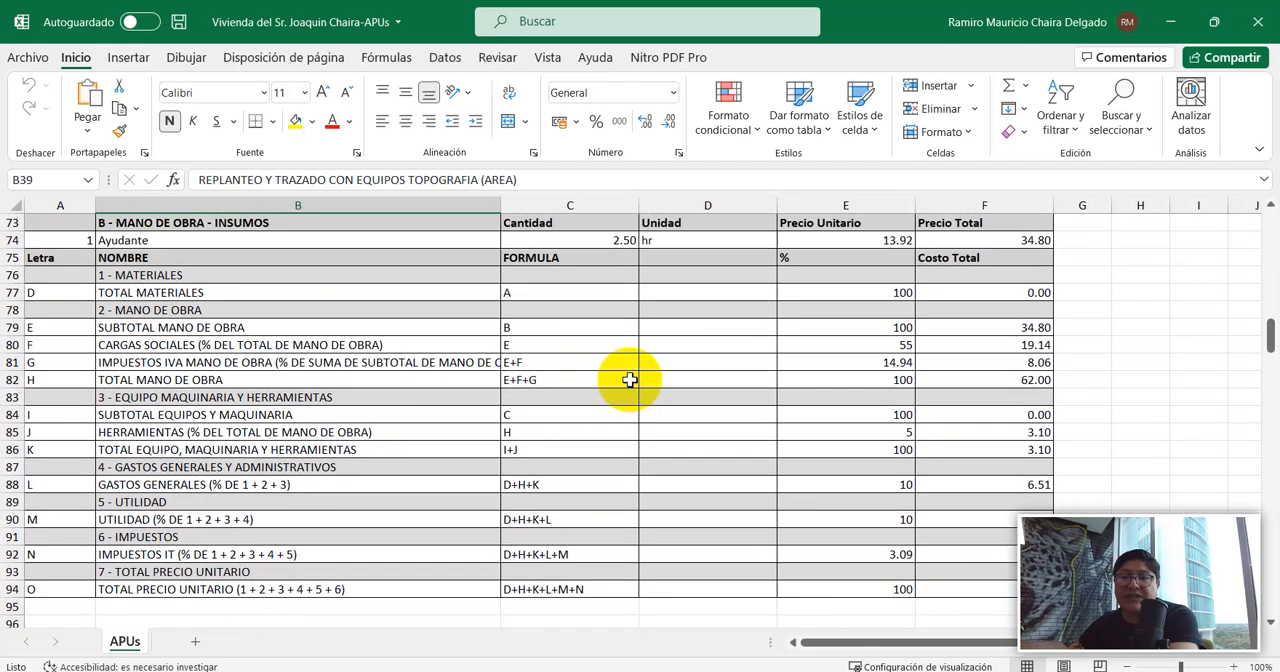
scroll(397, 312, "down", 1)
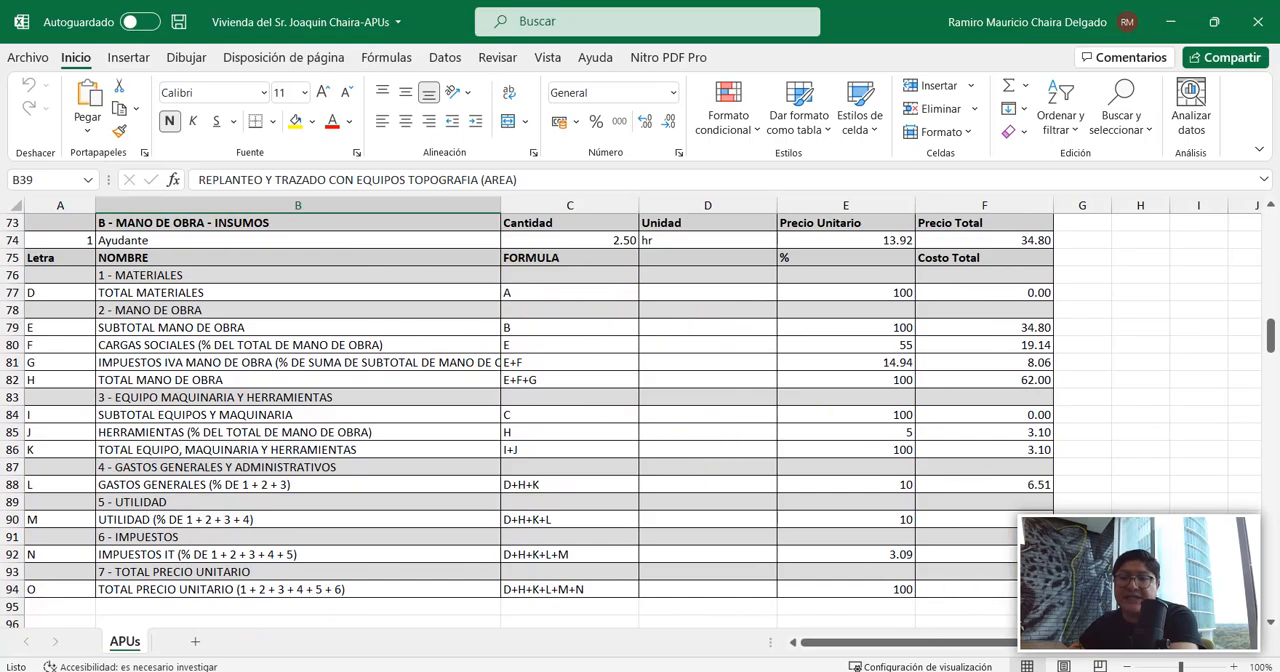
Switch back to SURI and open the HORMIGÓN SIMPLE ZAPATAS H-21 item of the OBRA GRUESA module.
key("alt+Tab")
left_click(143, 220)
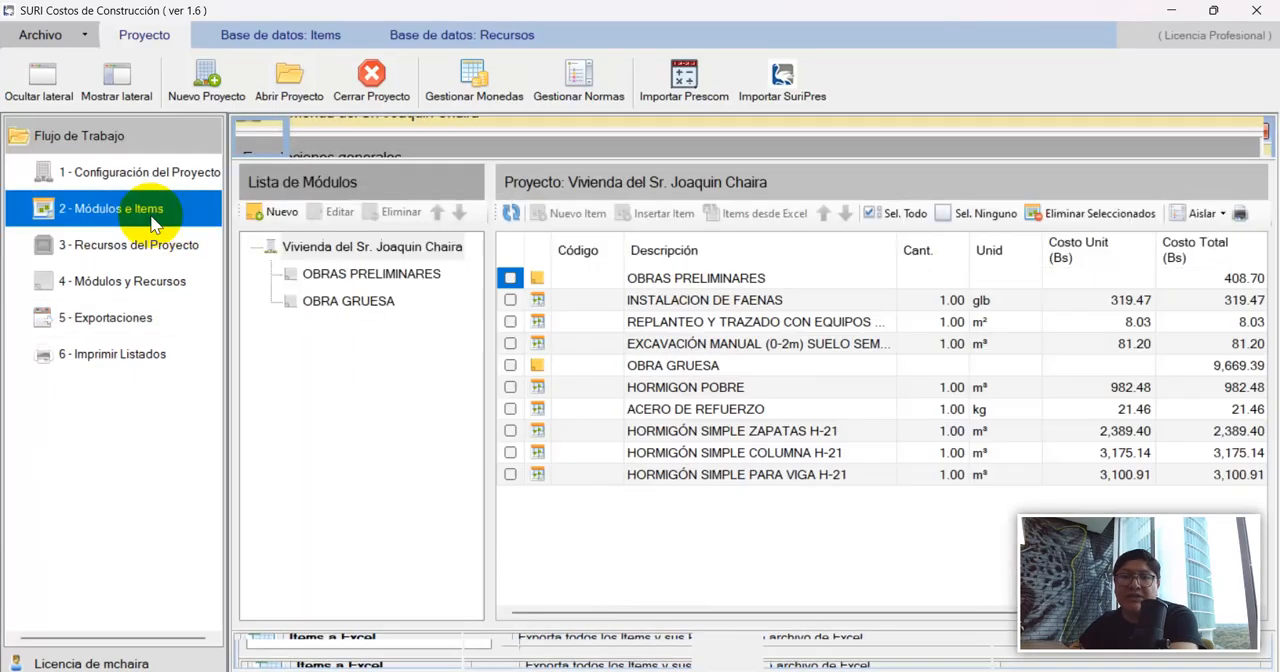
left_click(395, 305)
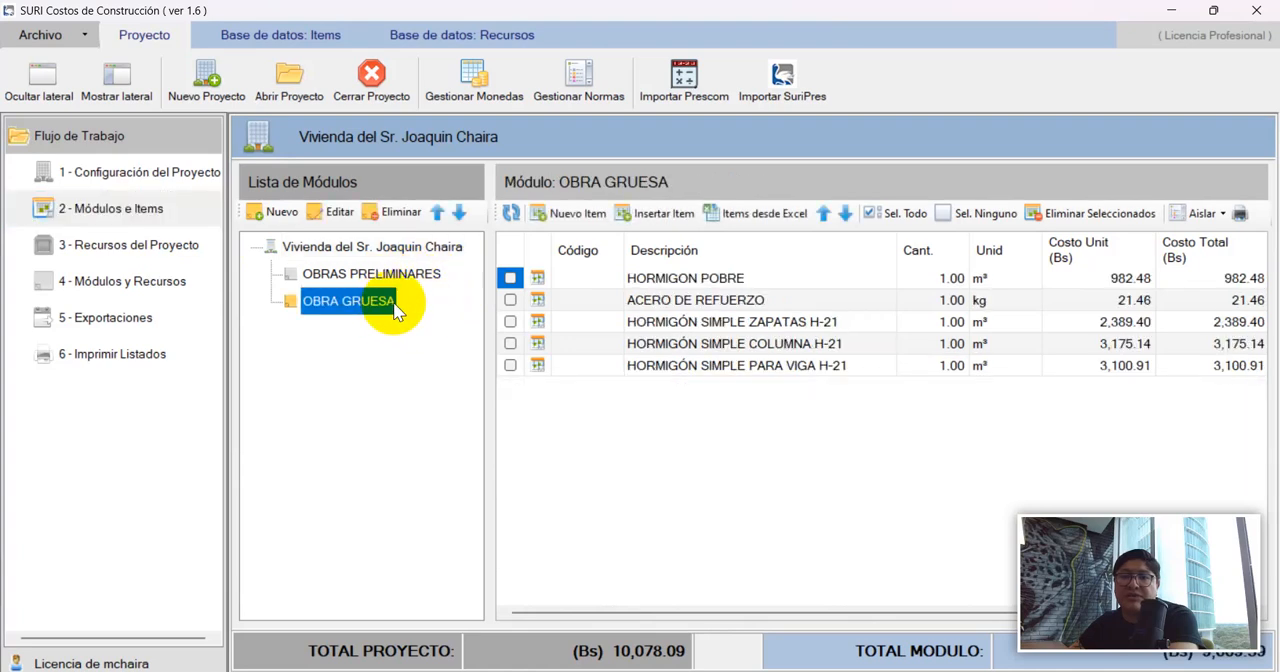
left_click(695, 322)
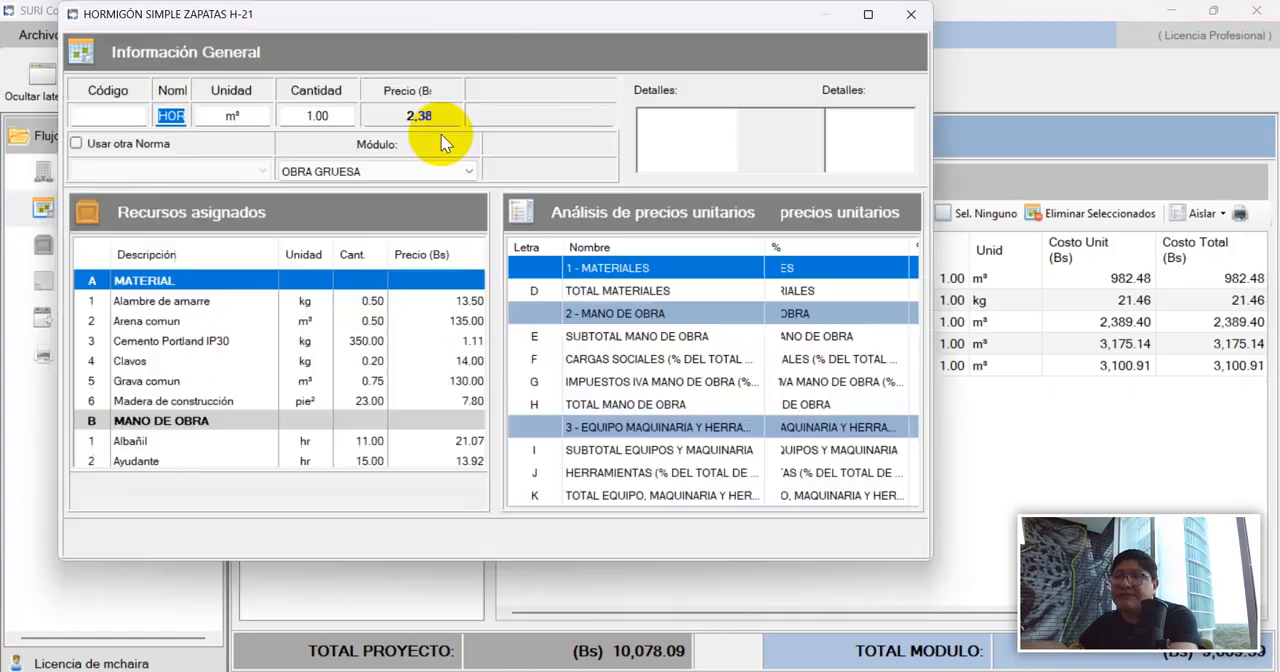
double_click(471, 10)
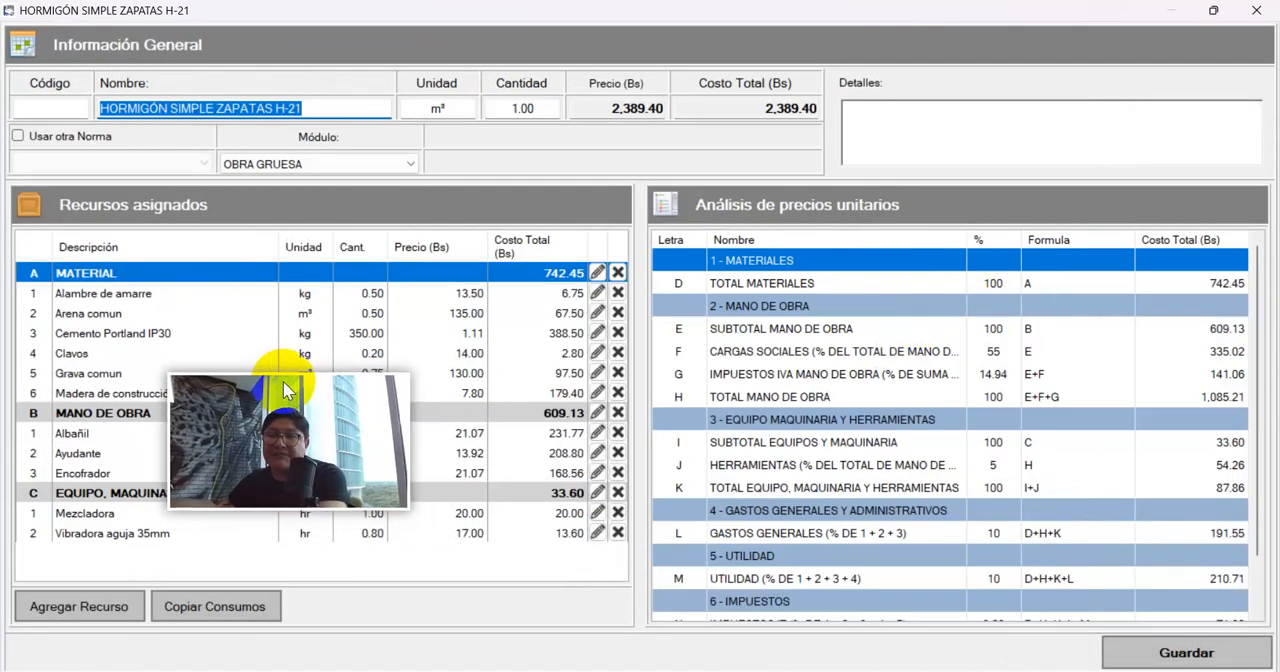
Review the HORMIGÓN SIMPLE ZAPATAS H-21 unit price analysis down to the total unit price, and save the item.
scroll(1043, 375, "down", 1)
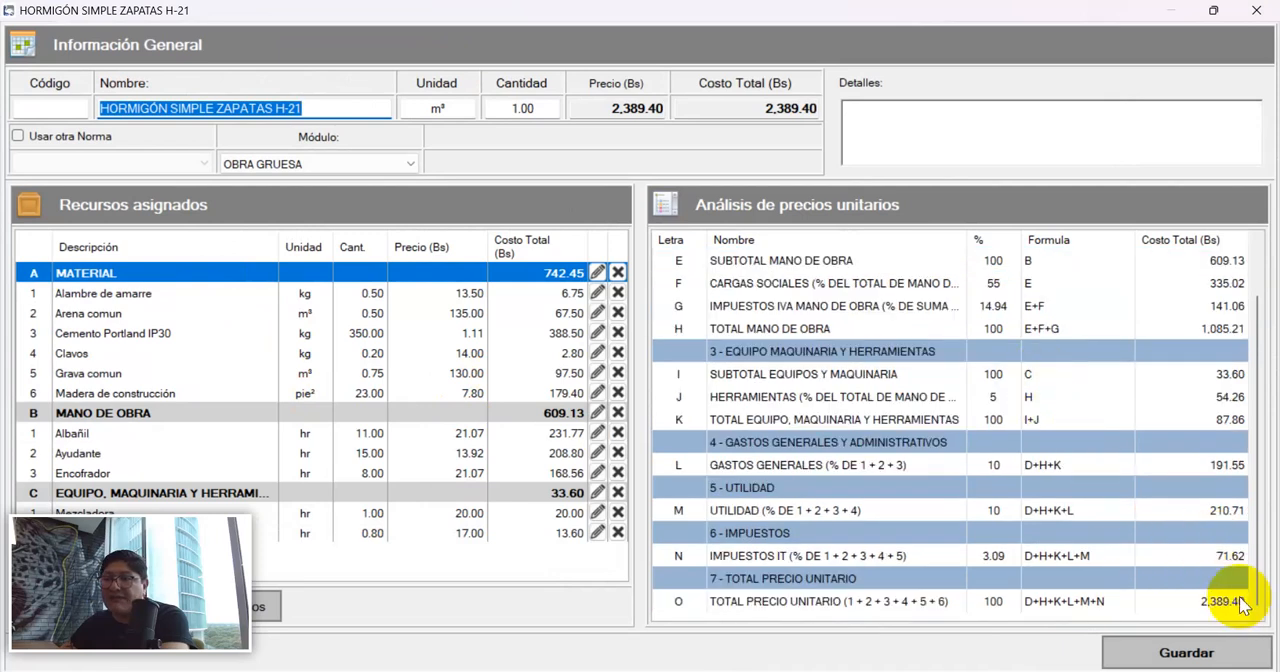
scroll(1100, 590, "up", 1)
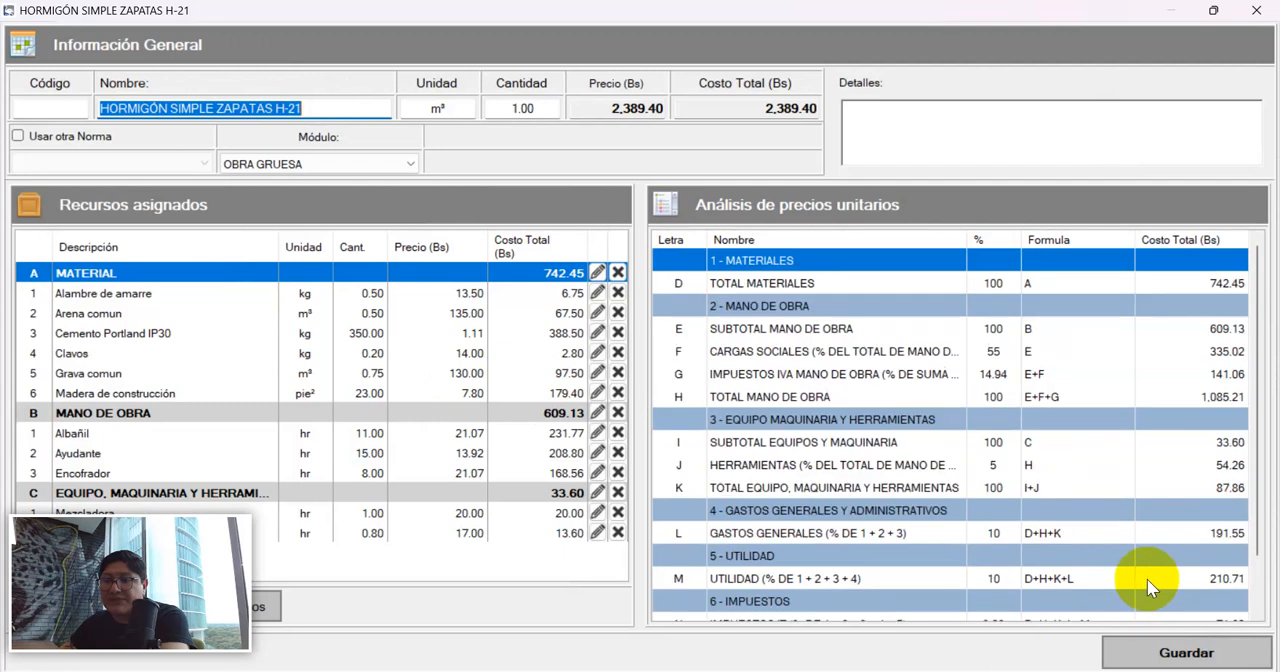
scroll(880, 465, "down", 1)
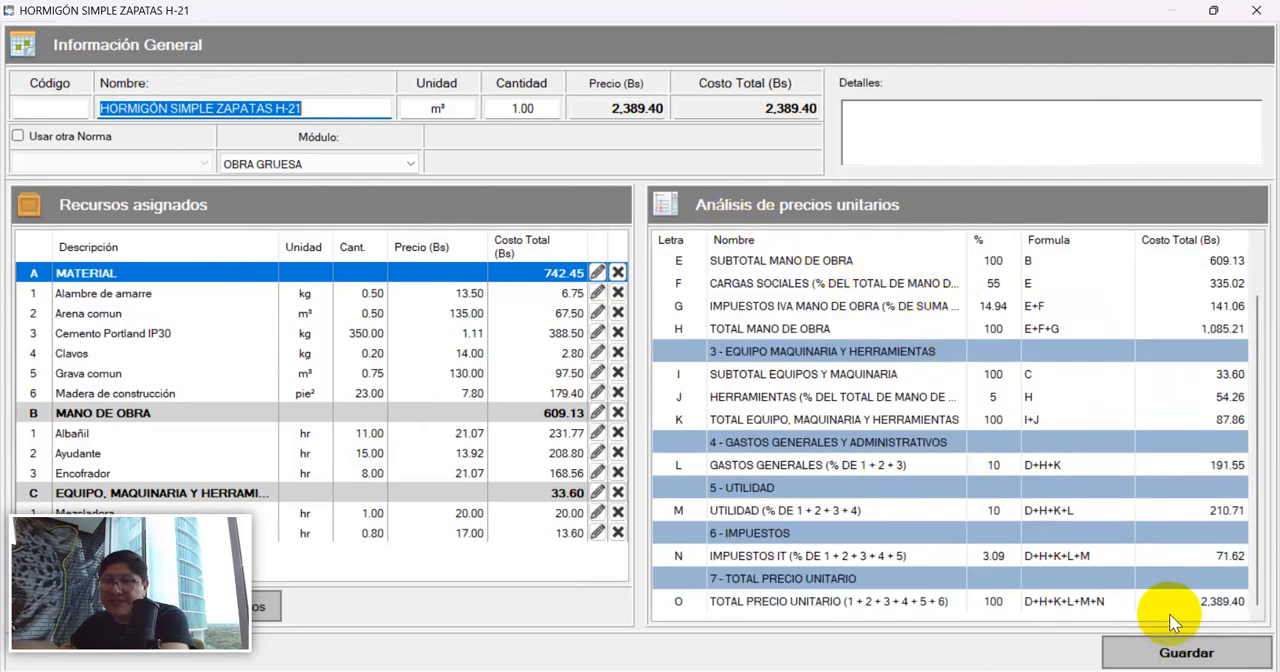
scroll(803, 450, "up", 1)
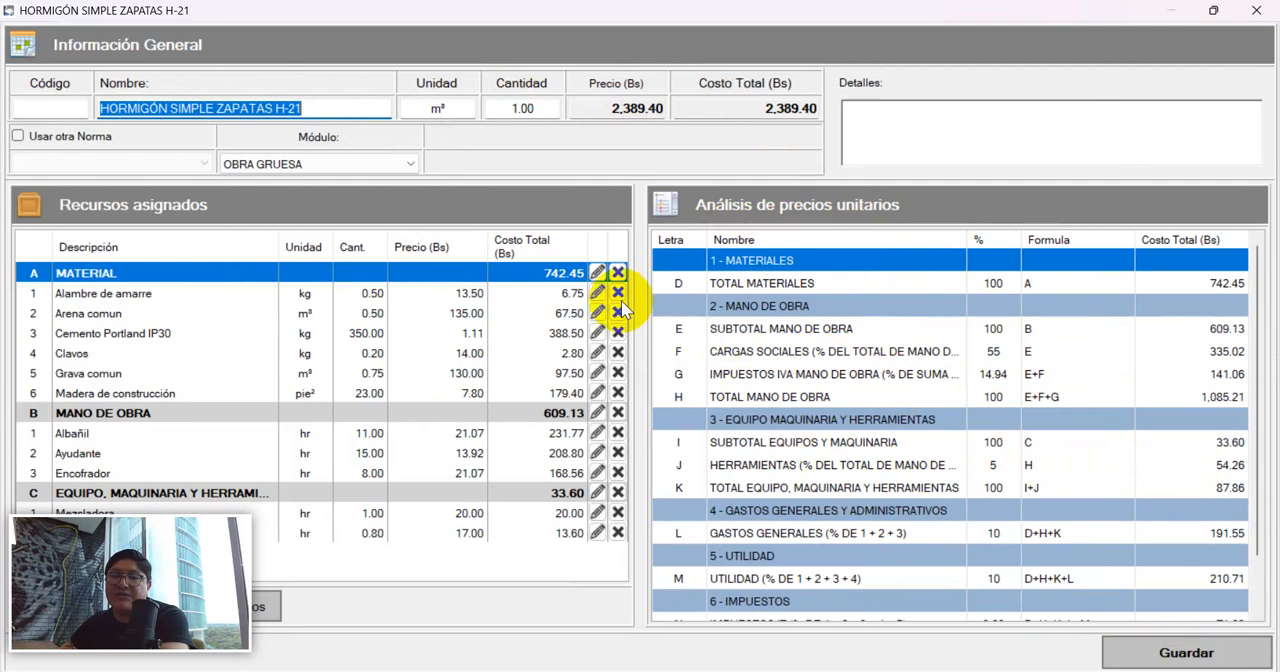
left_click(1150, 652)
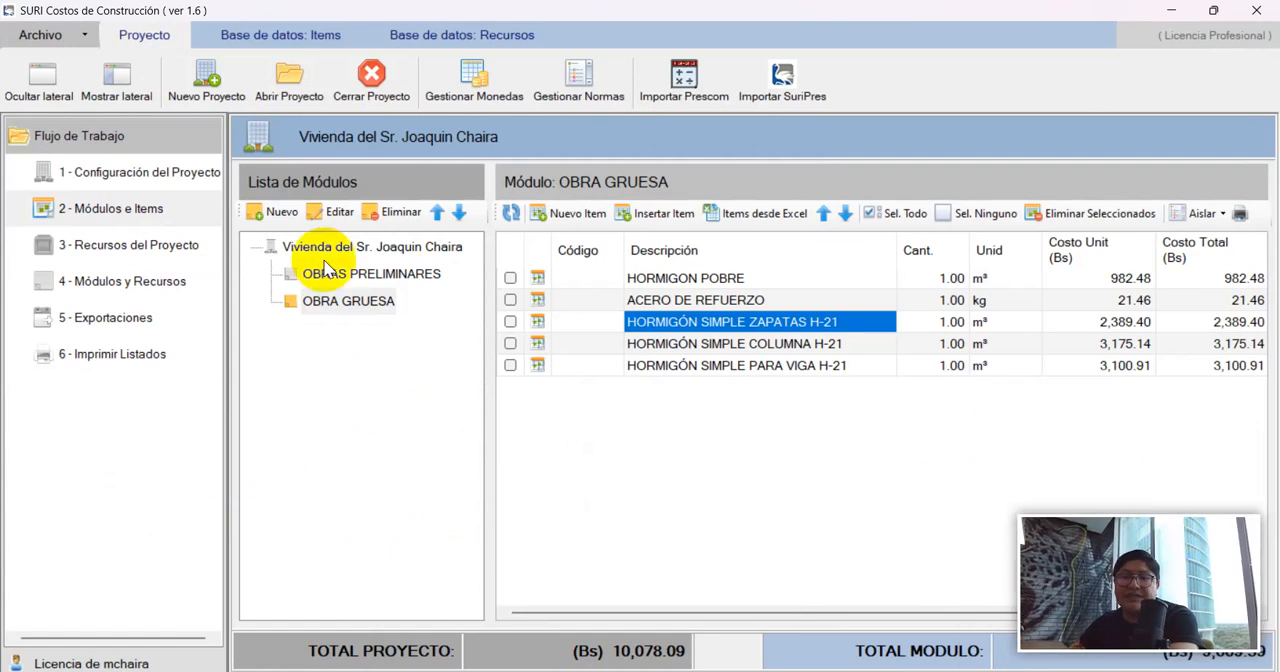
Export the project's resource list to an Excel file in the project folder under the suggested name, and open it.
left_click(107, 318)
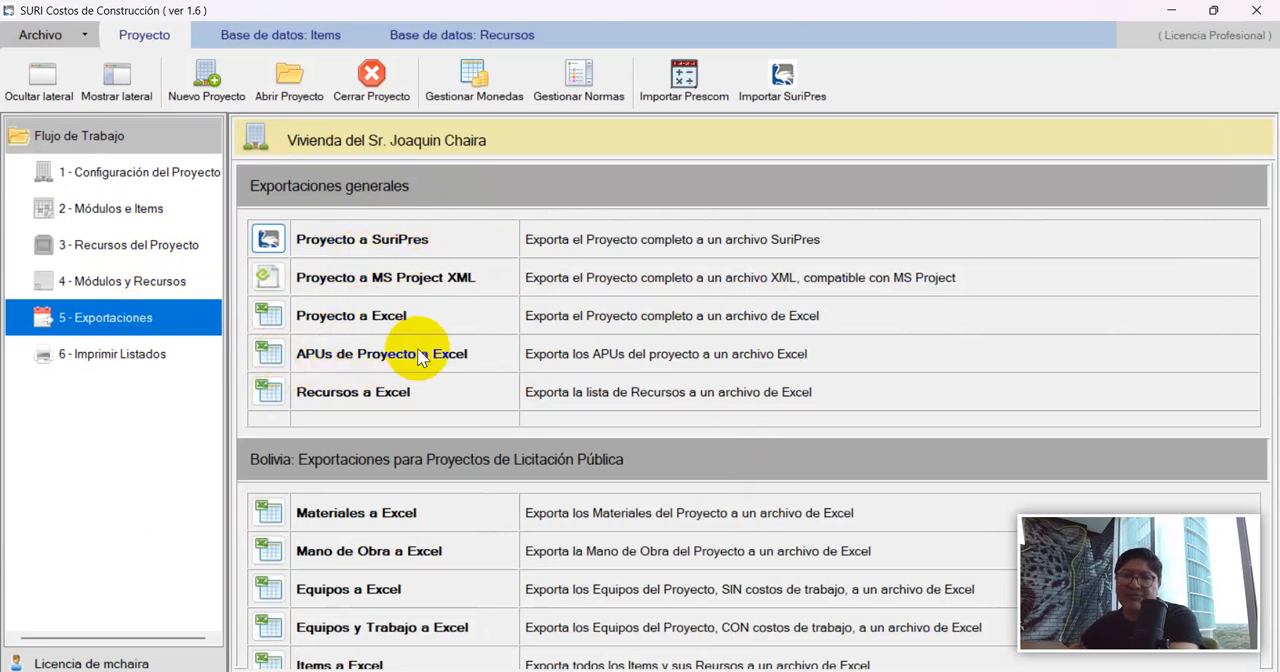
left_click(330, 400)
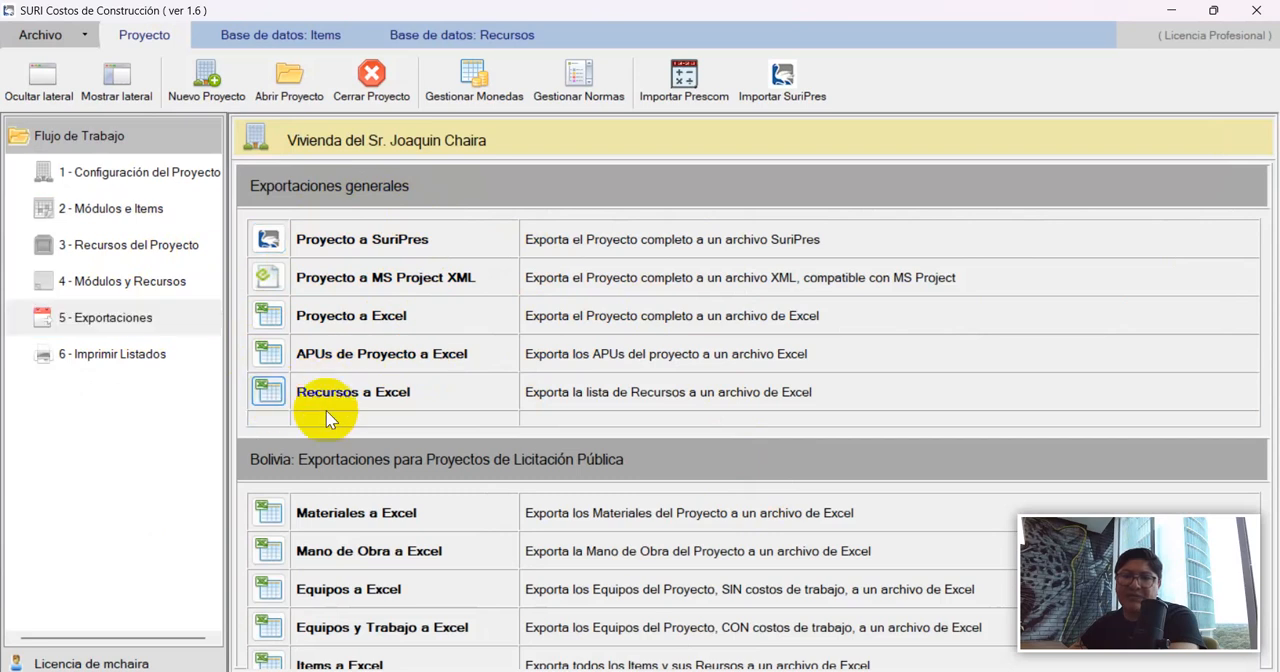
left_click(412, 525)
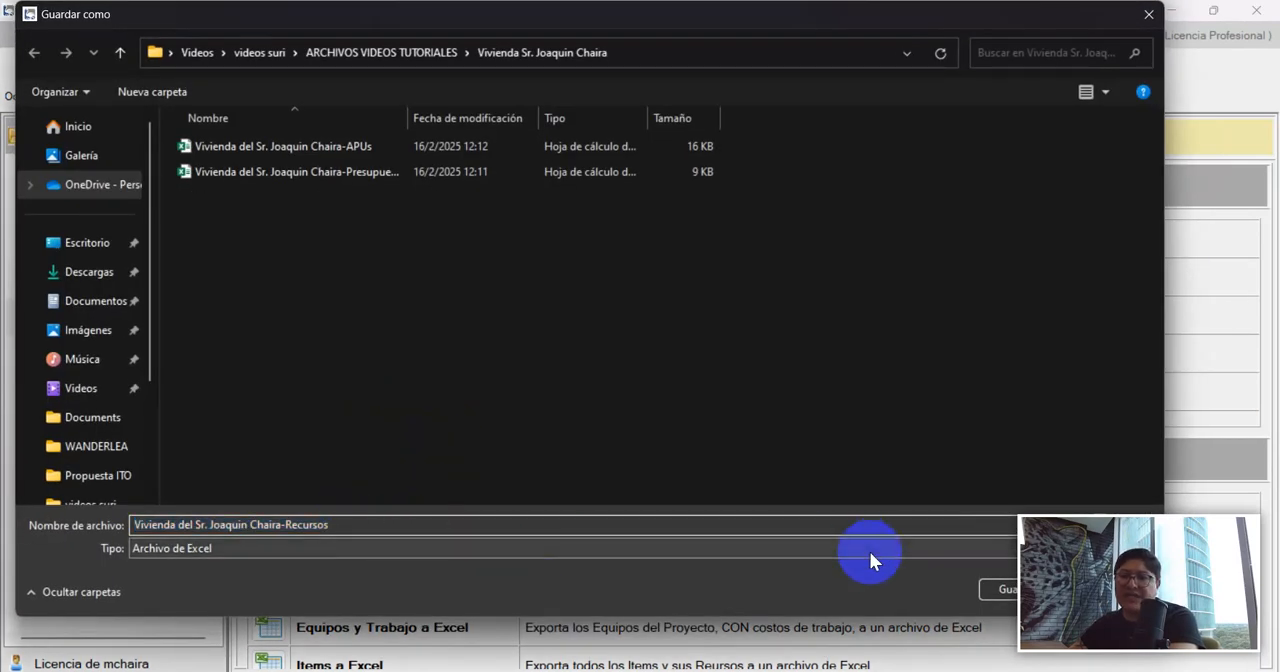
left_click(992, 589)
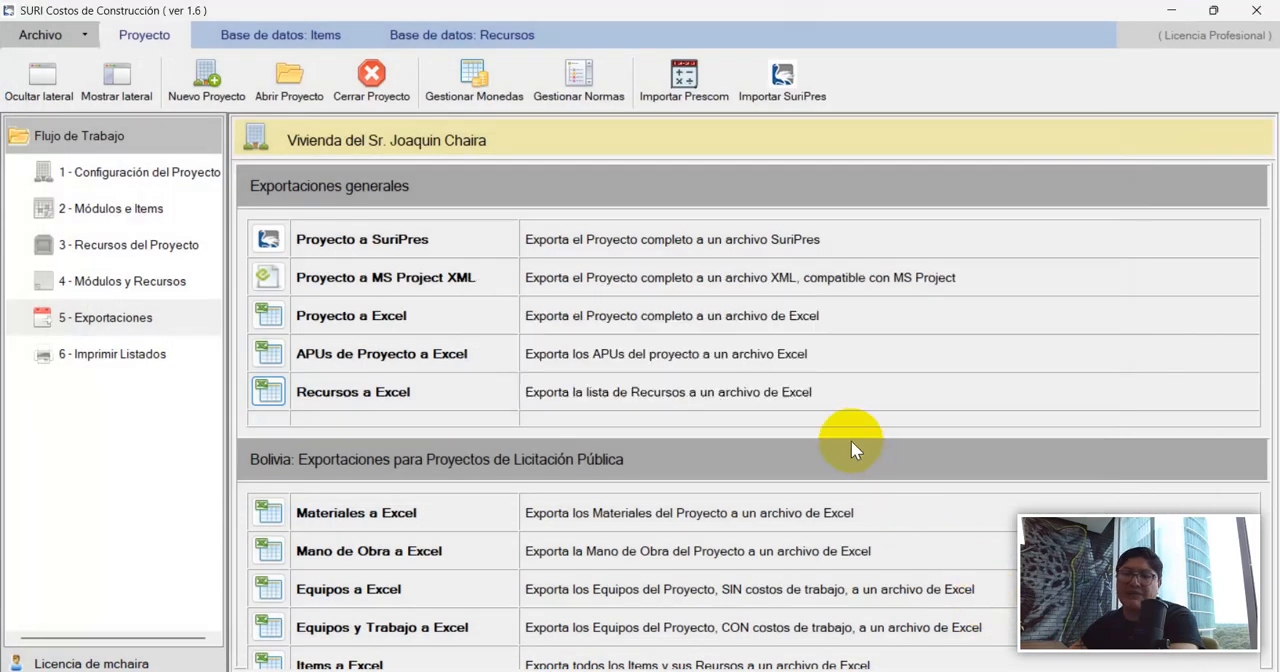
left_click(705, 412)
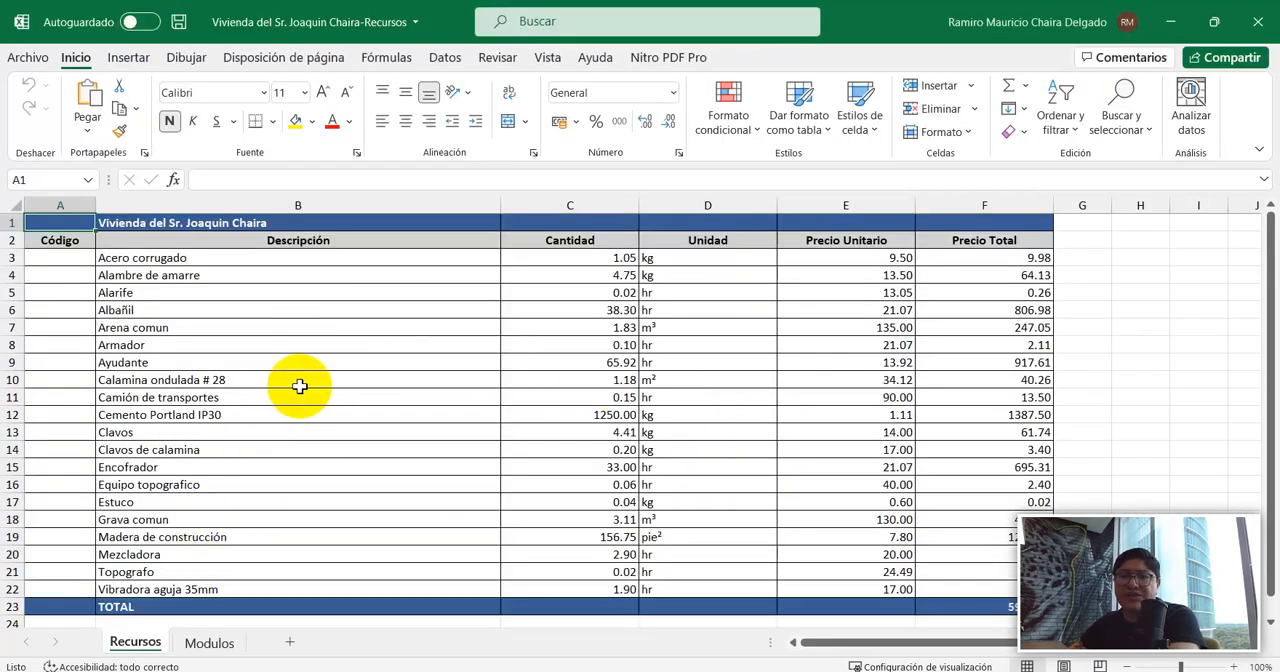
Review the resource descriptions in the Recursos sheet, from Acero corrugado down to Vibradora aguja 35mm.
left_click_drag(117, 260, 940, 585)
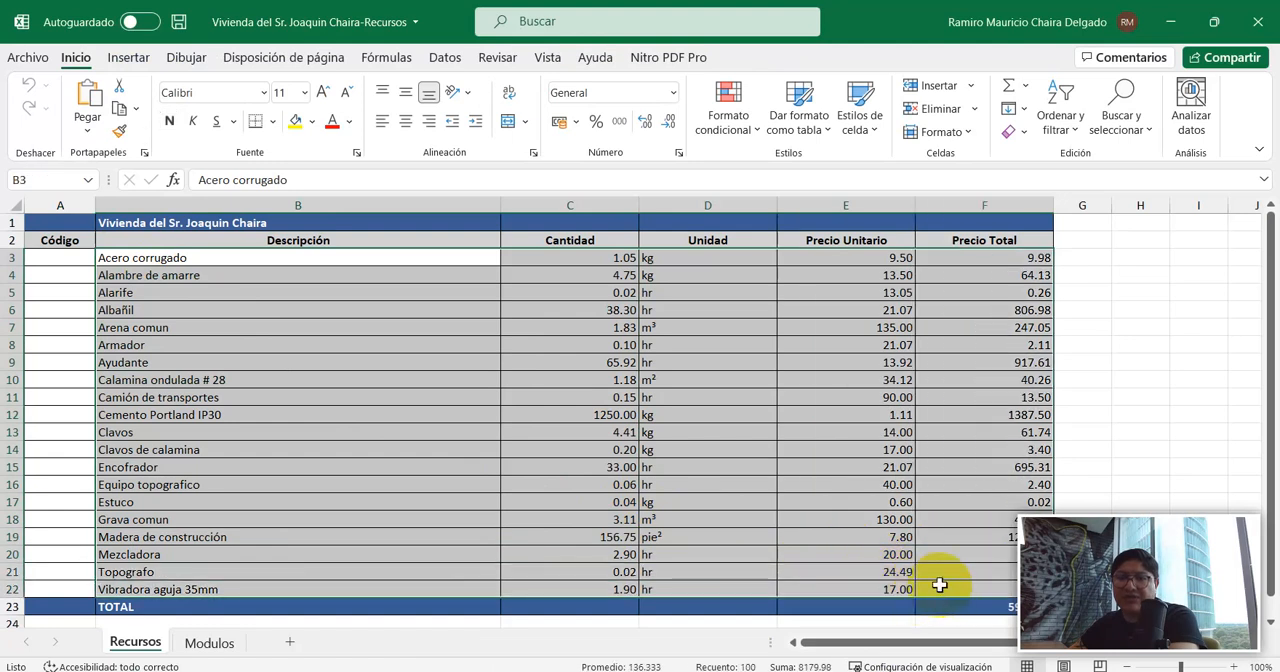
left_click(320, 361)
left_click_drag(133, 259, 165, 582)
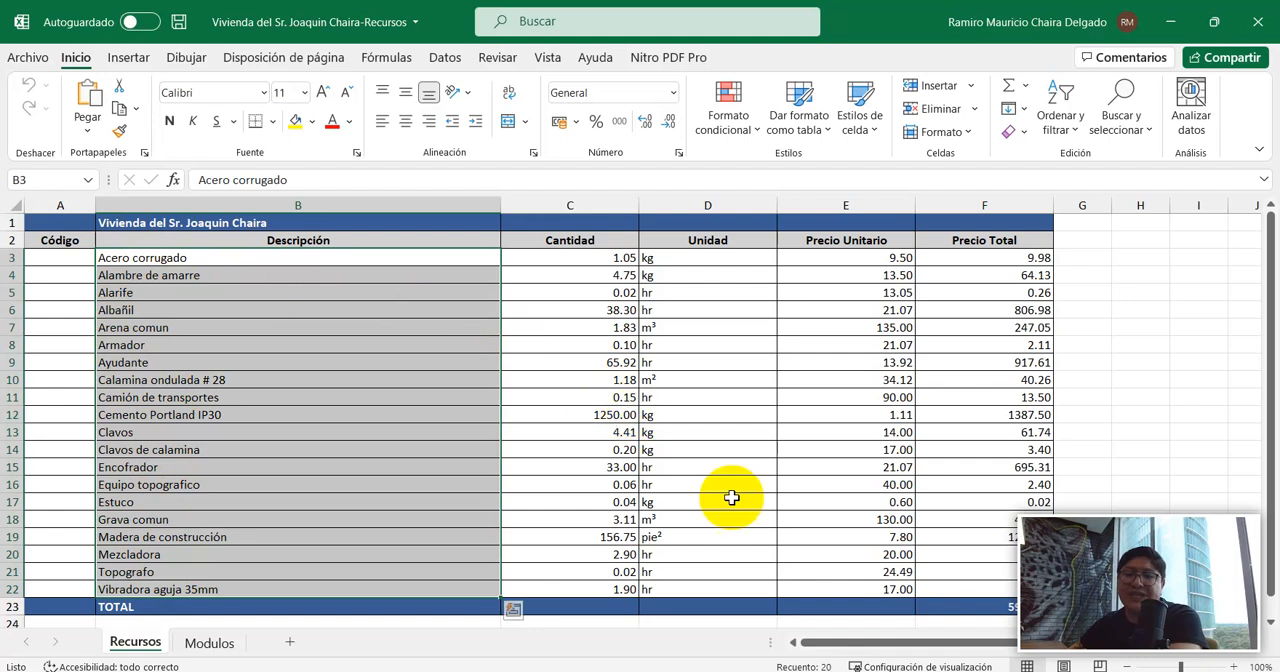
left_click(929, 587)
left_click_drag(929, 587, 238, 257)
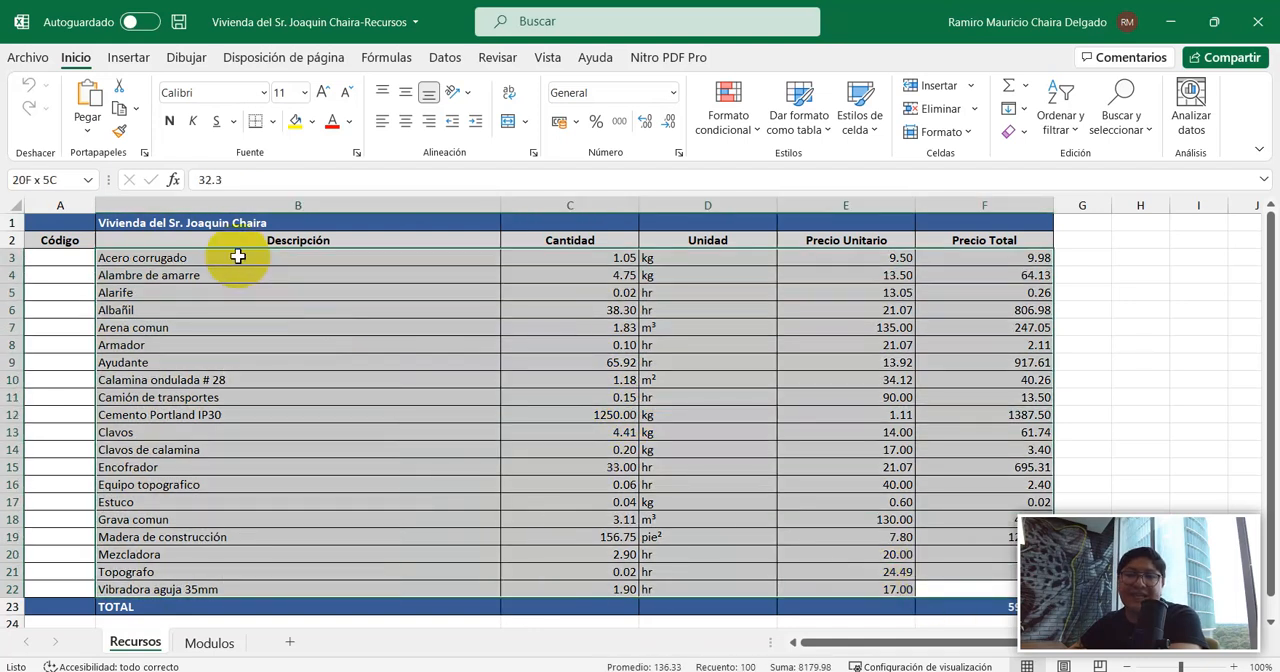
left_click(149, 258)
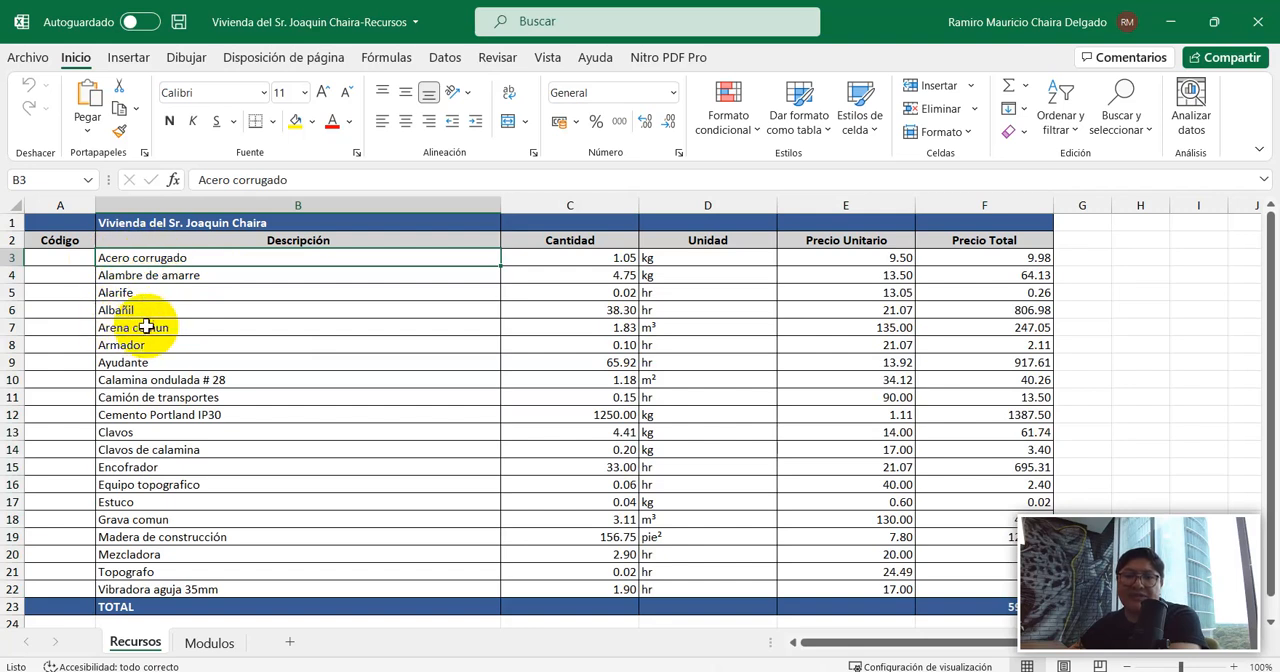
left_click(110, 312)
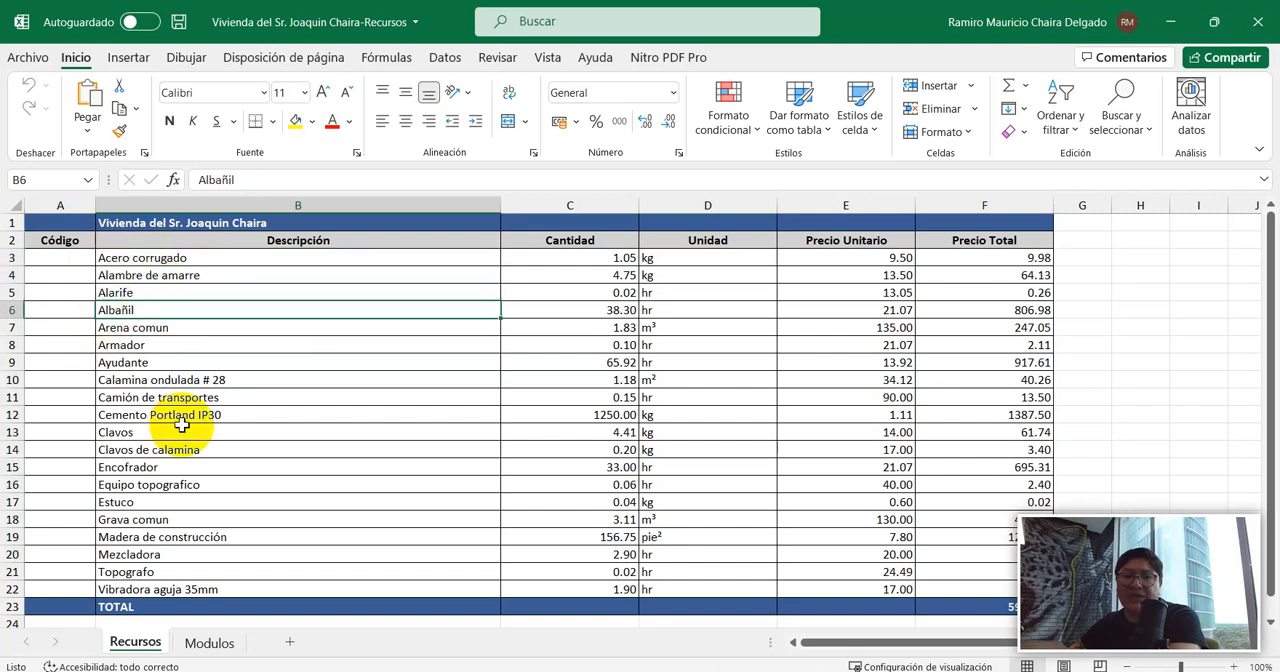
left_click(112, 571)
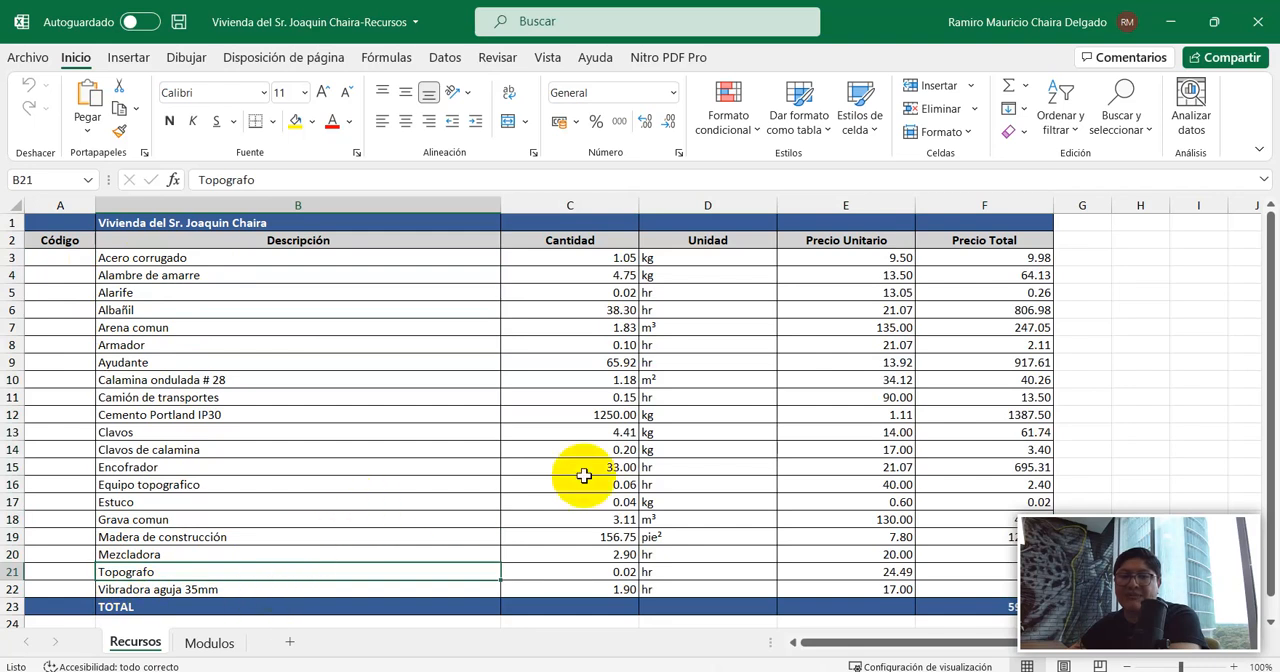
Review the Cantidad, Unidad, Precio Unitario and Precio Total columns of the Recursos sheet down to the total row.
left_click_drag(588, 258, 590, 589)
left_click_drag(708, 263, 710, 550)
left_click_drag(849, 262, 840, 590)
left_click_drag(971, 259, 951, 583)
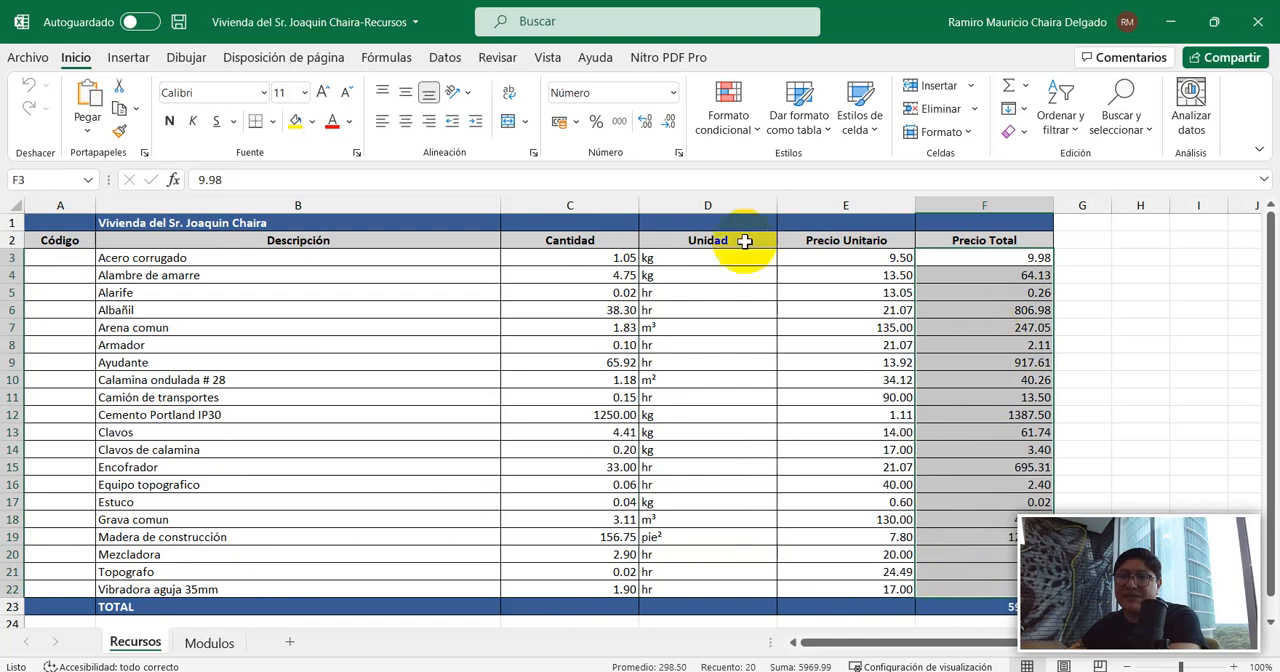
scroll(686, 409, "down", 2)
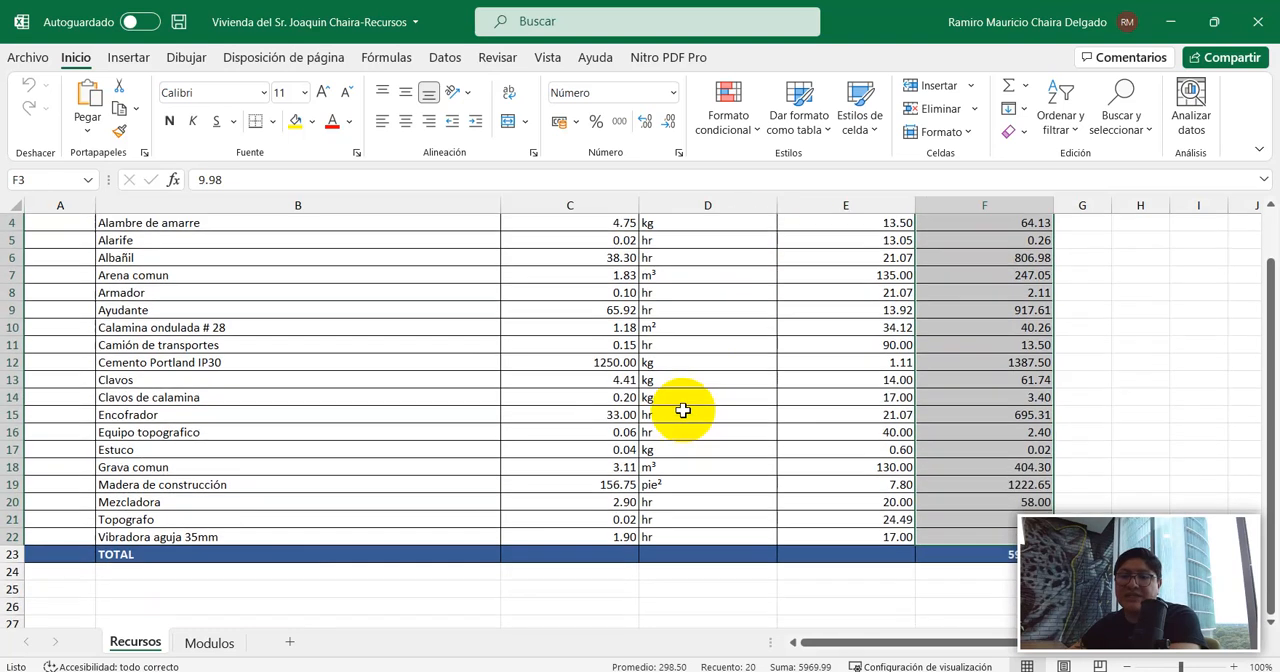
scroll(372, 553, "up", 2)
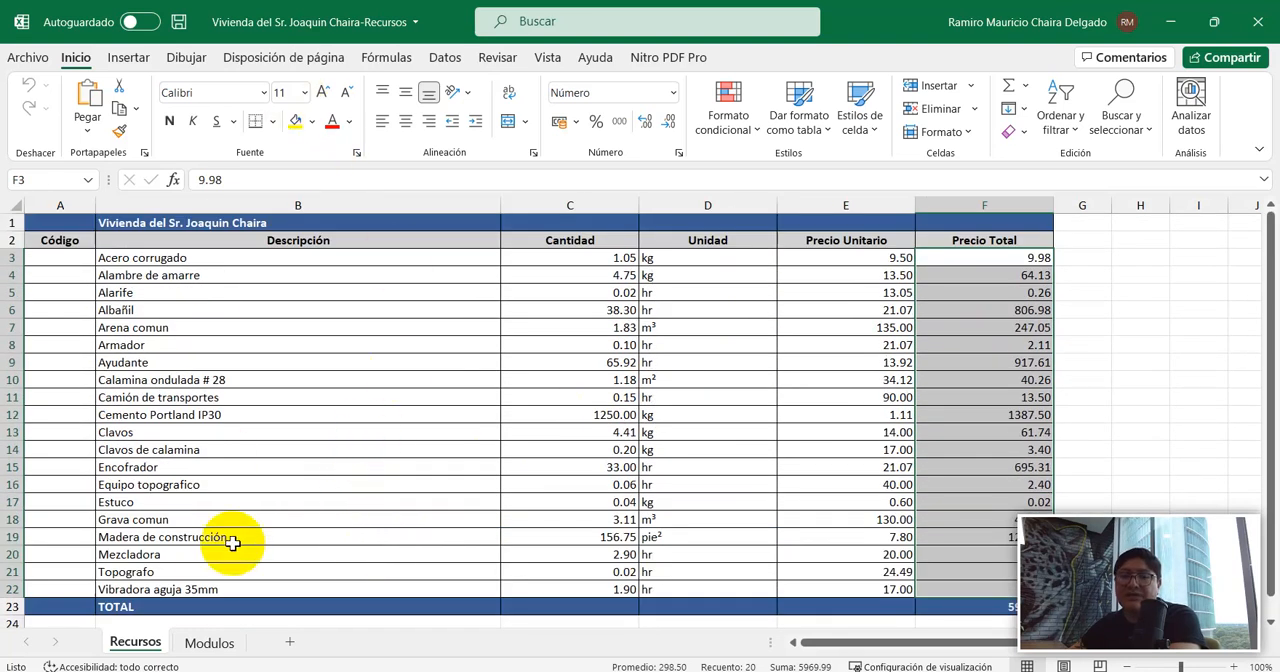
Examine the Modulos sheet's resource breakdown for the OBRAS PRELIMINARES and OBRA GRUESA modules.
left_click(205, 643)
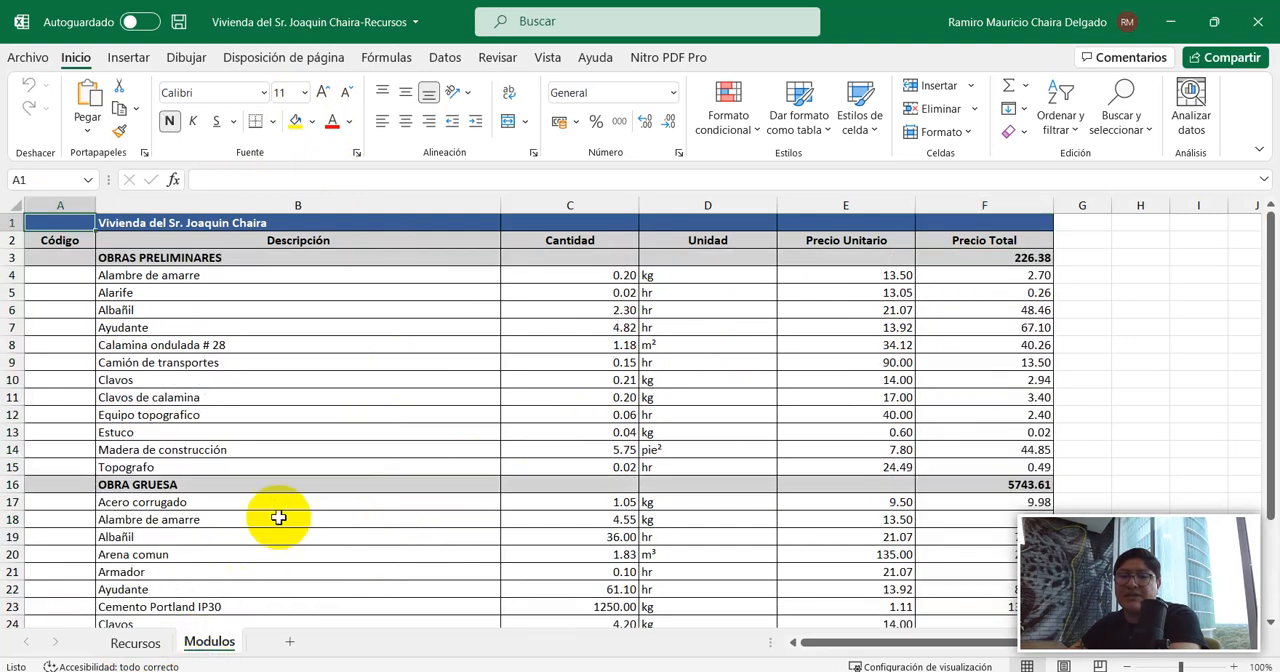
scroll(270, 480, "down", 4)
scroll(269, 473, "up", 4)
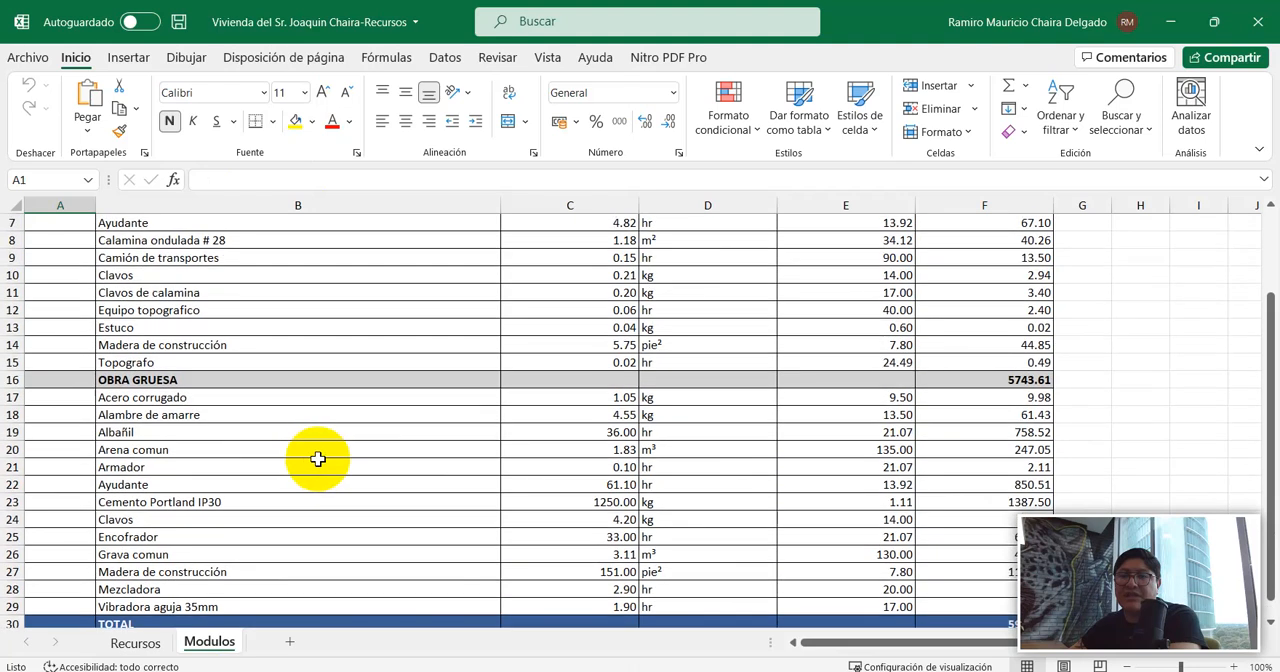
left_click_drag(143, 277, 143, 467)
scroll(186, 449, "down", 3)
left_click_drag(165, 345, 934, 550)
left_click(200, 328)
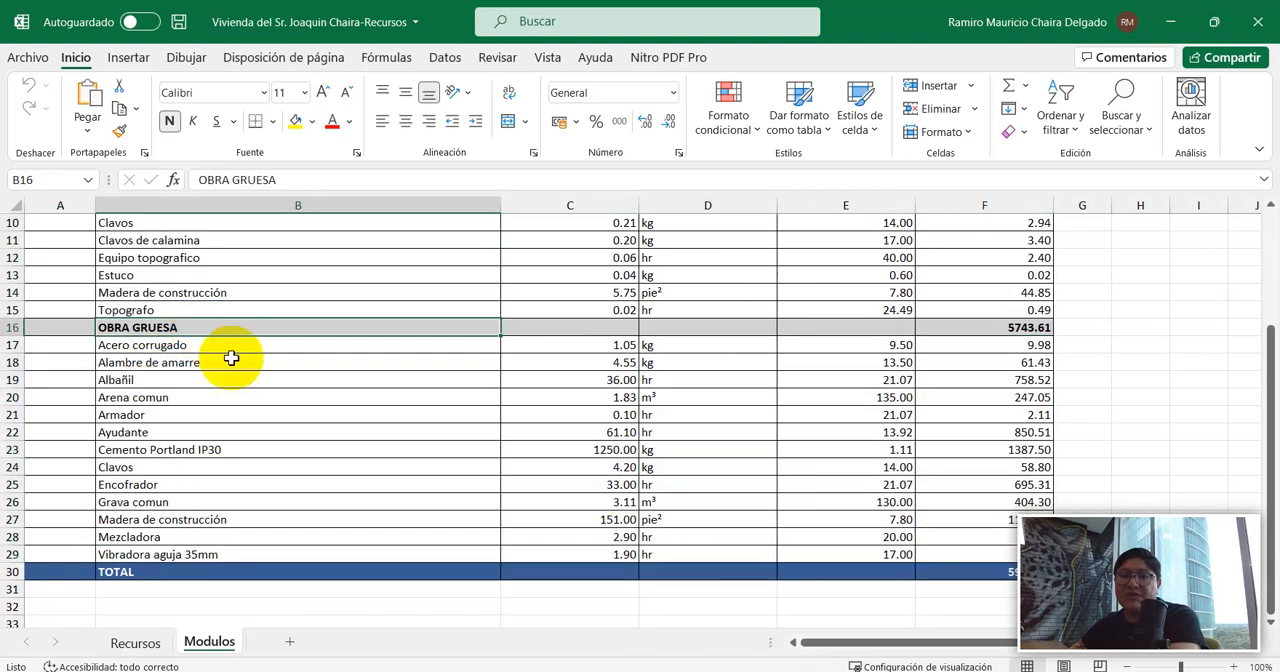
scroll(300, 380, "up", 3)
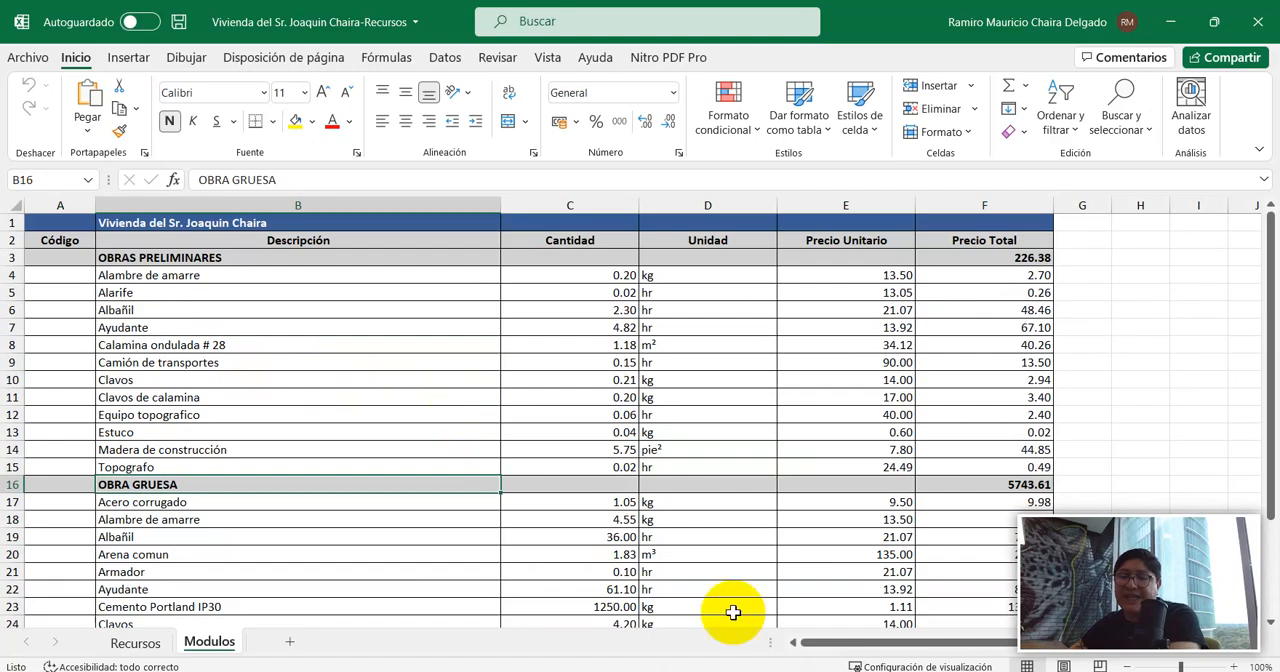
Switch to File Explorer and check the exported APUs, Presupuesto, Recursos and suriPres files in the project folder.
key("alt+Tab")
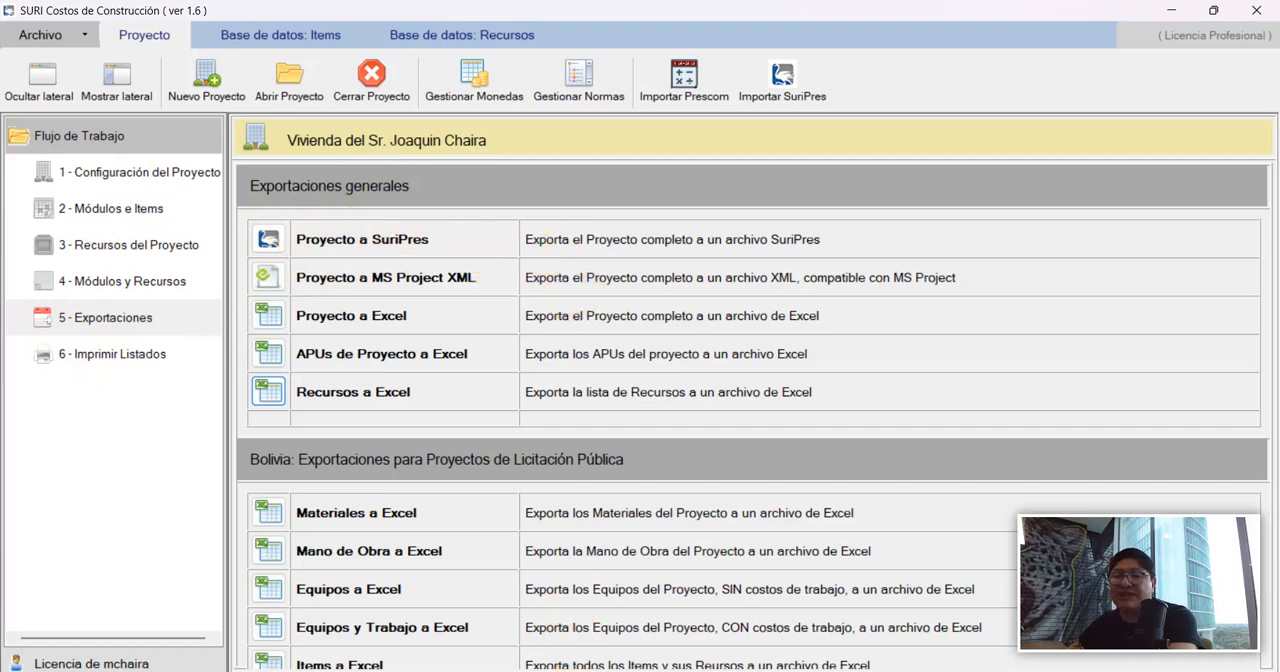
left_click(568, 670)
left_click(306, 200)
left_click(434, 204)
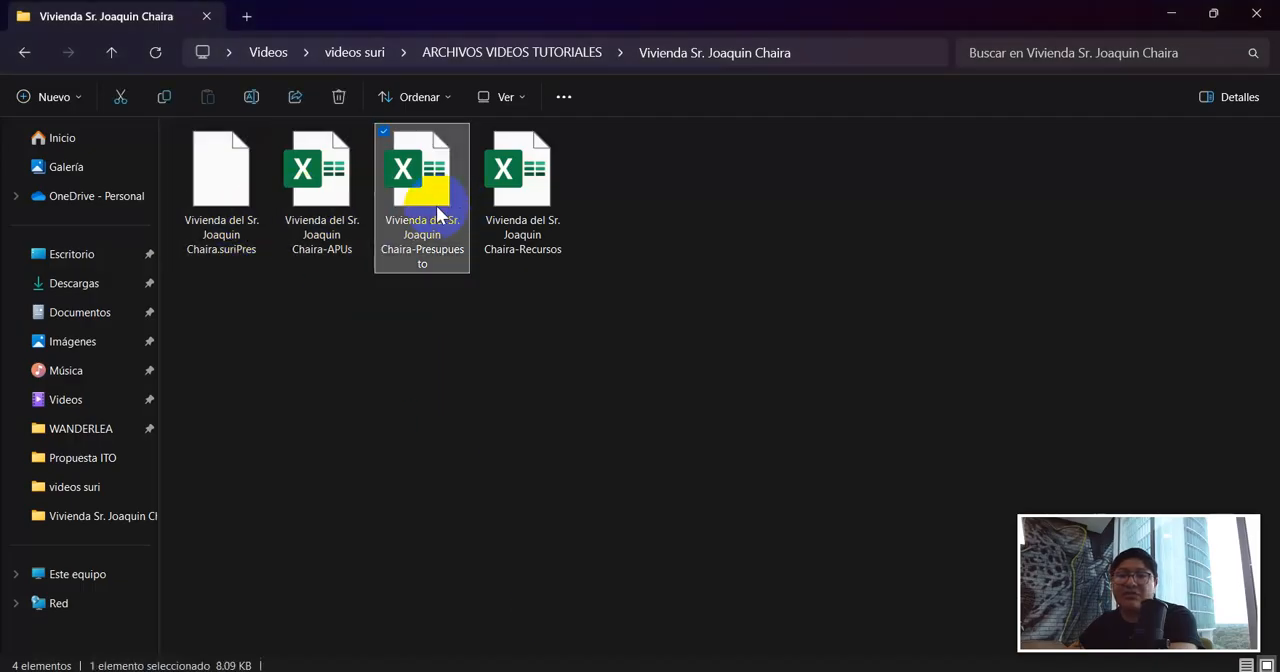
left_click(522, 190)
left_click(268, 198)
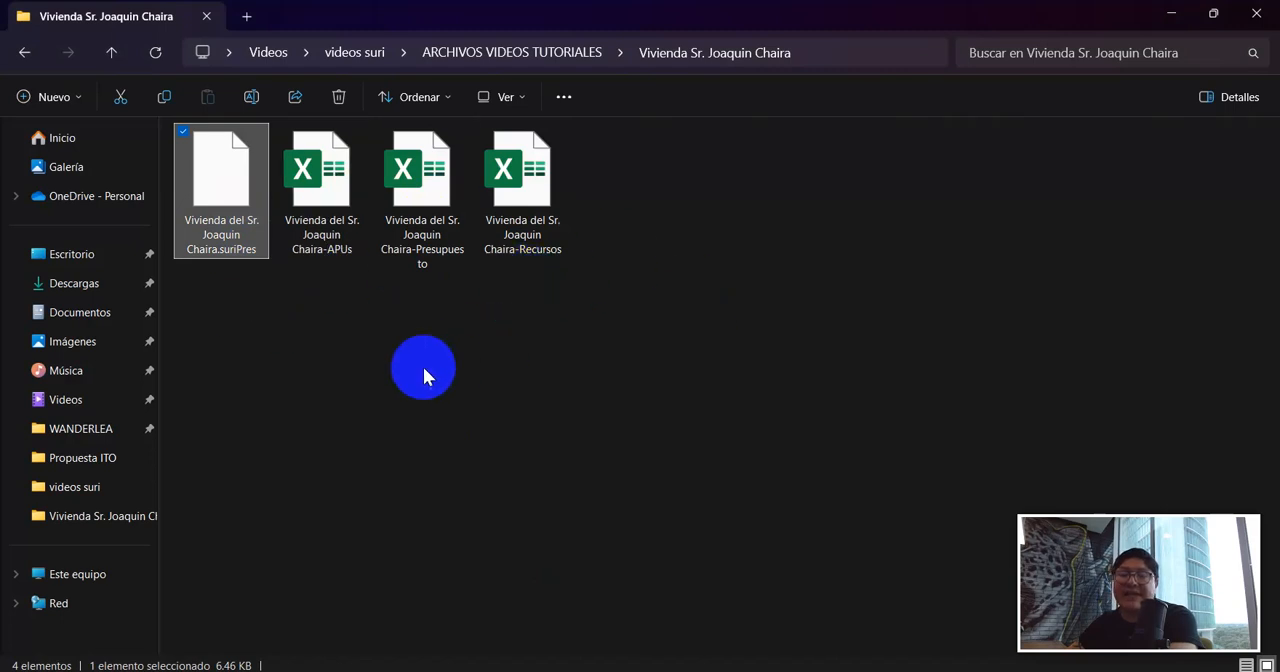
Switch back to SURI and close the open housing project.
mouse_move(918, 670)
left_click(918, 624)
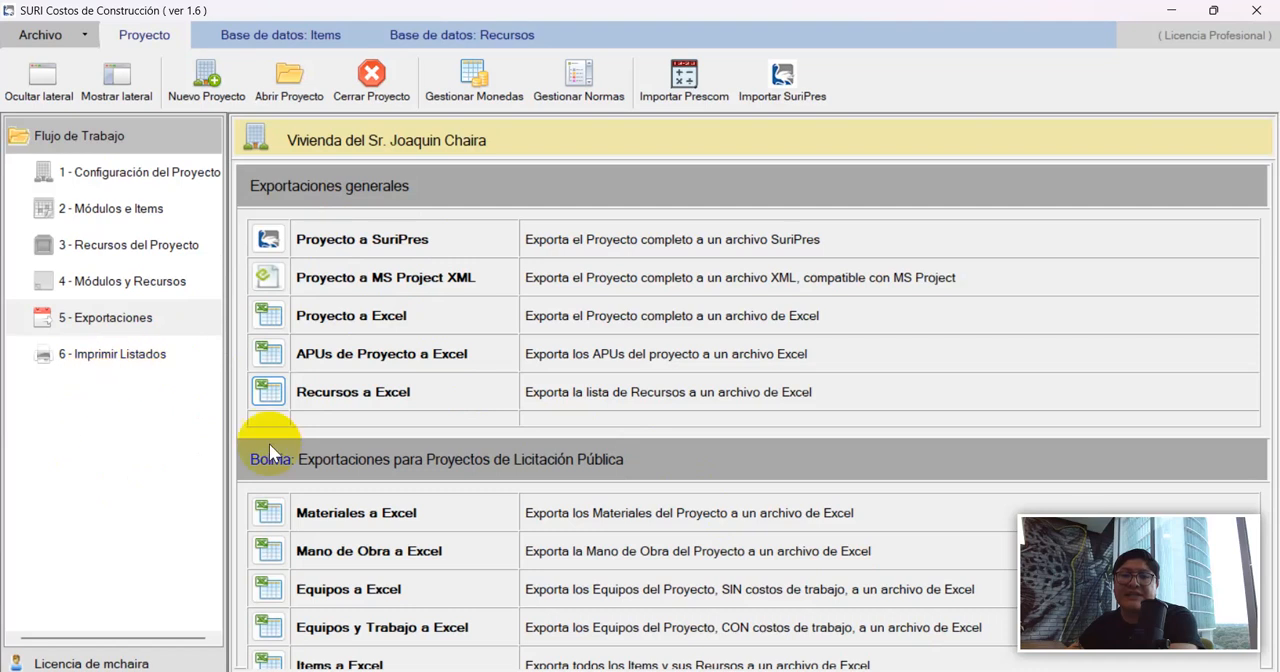
left_click(372, 80)
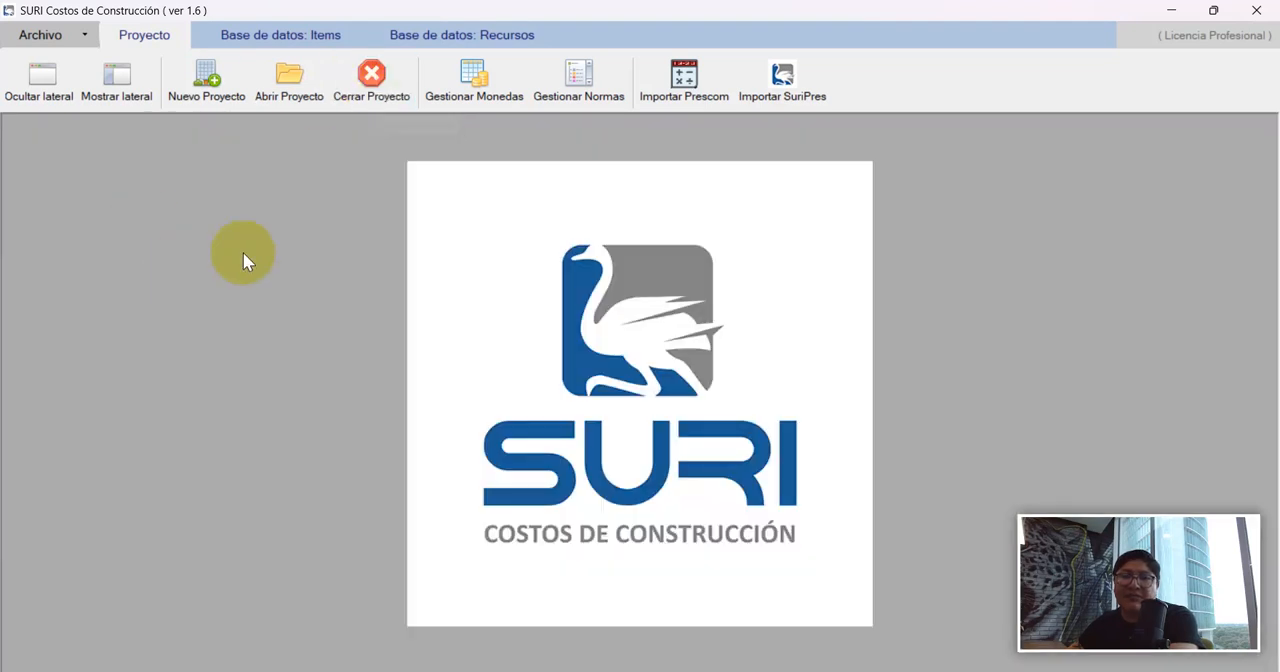
Start a SuriPres import and load the exported .suriPres file from the project folder.
left_click(786, 96)
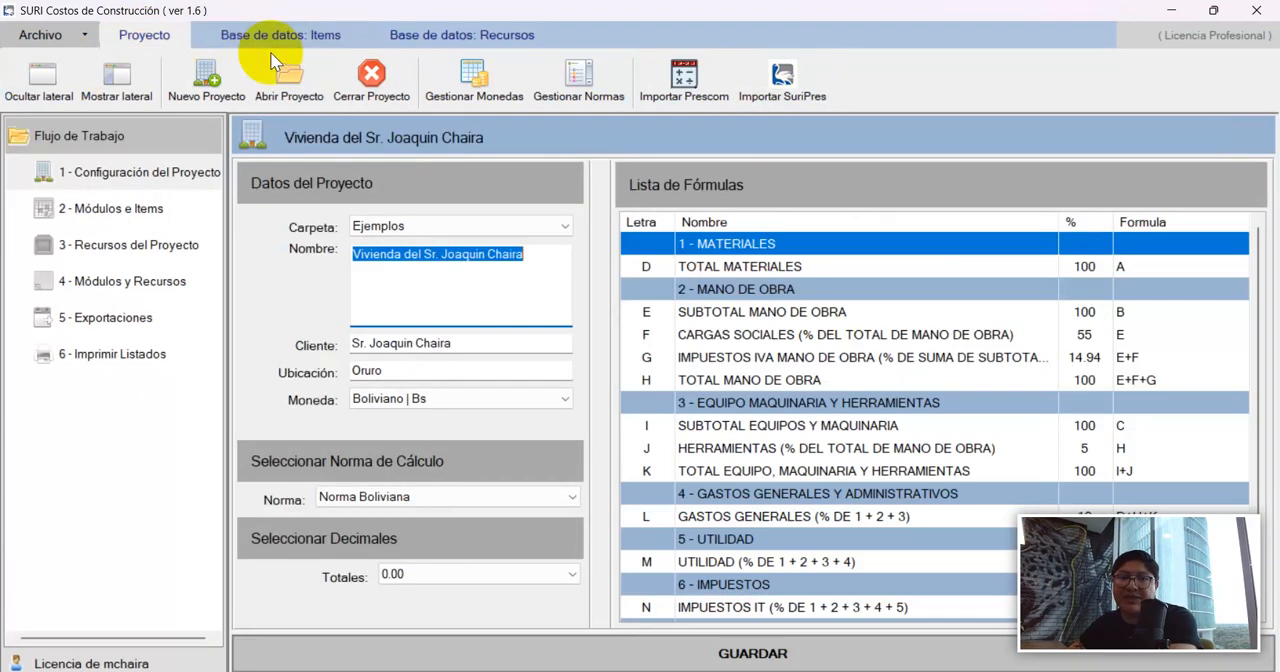
left_click(340, 75)
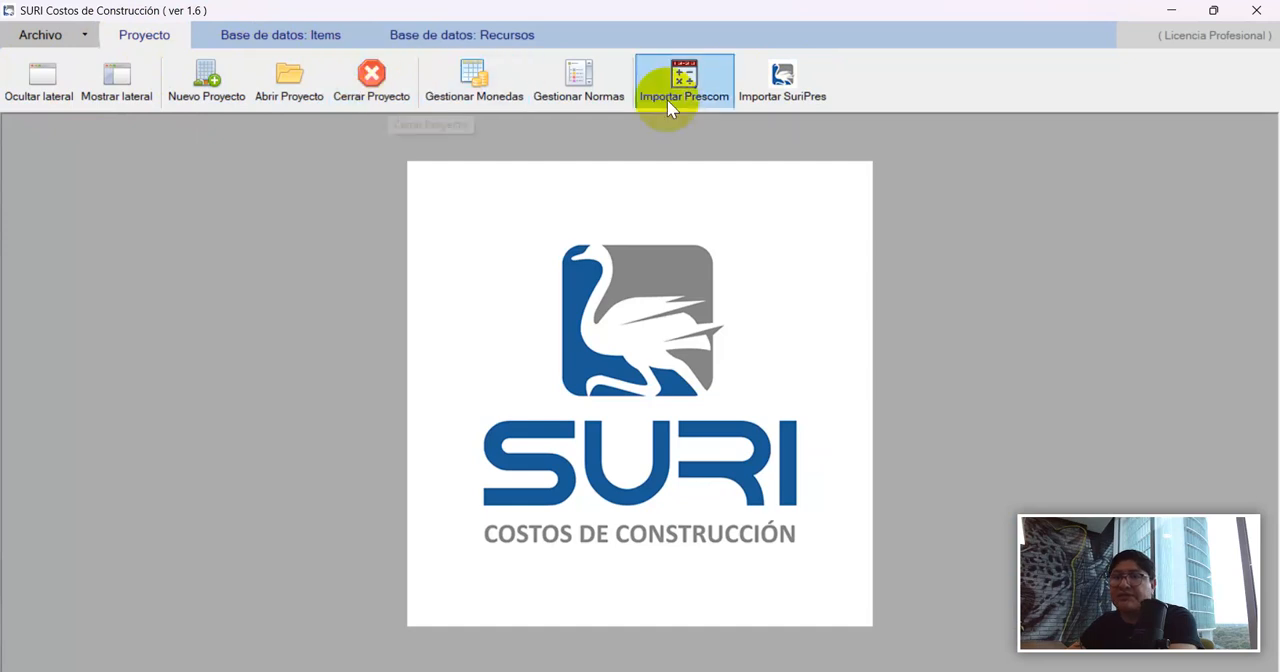
left_click(785, 88)
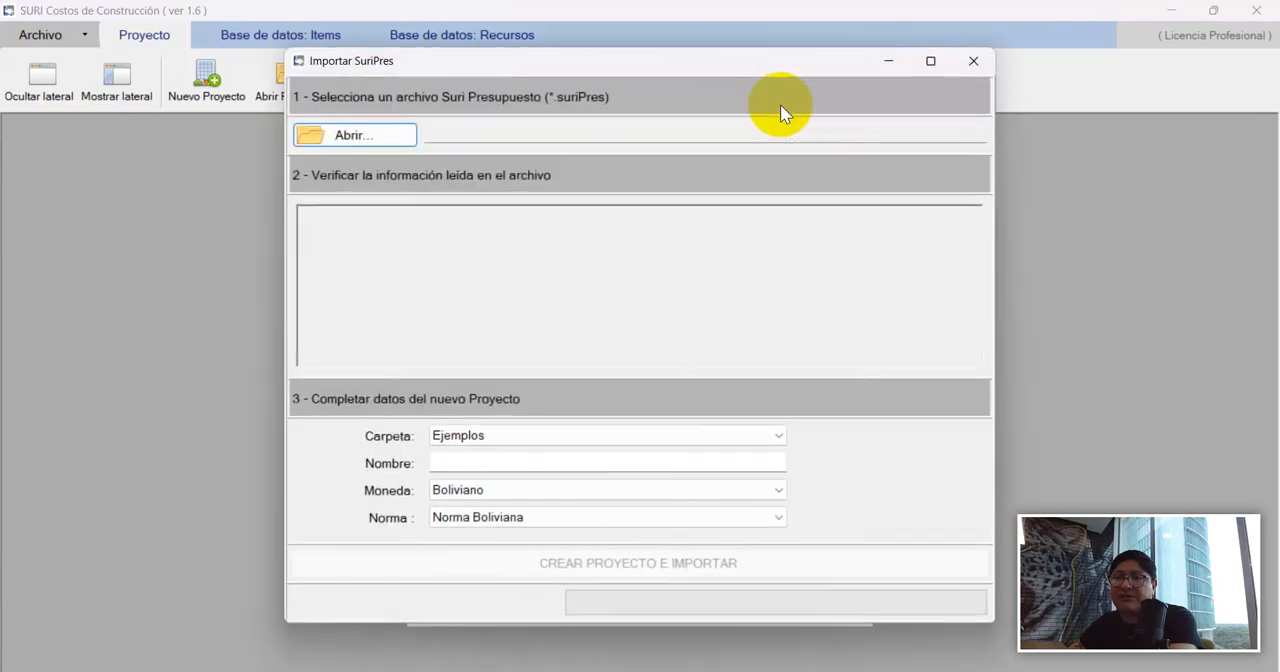
left_click(389, 140)
left_click_drag(493, 65, 446, 57)
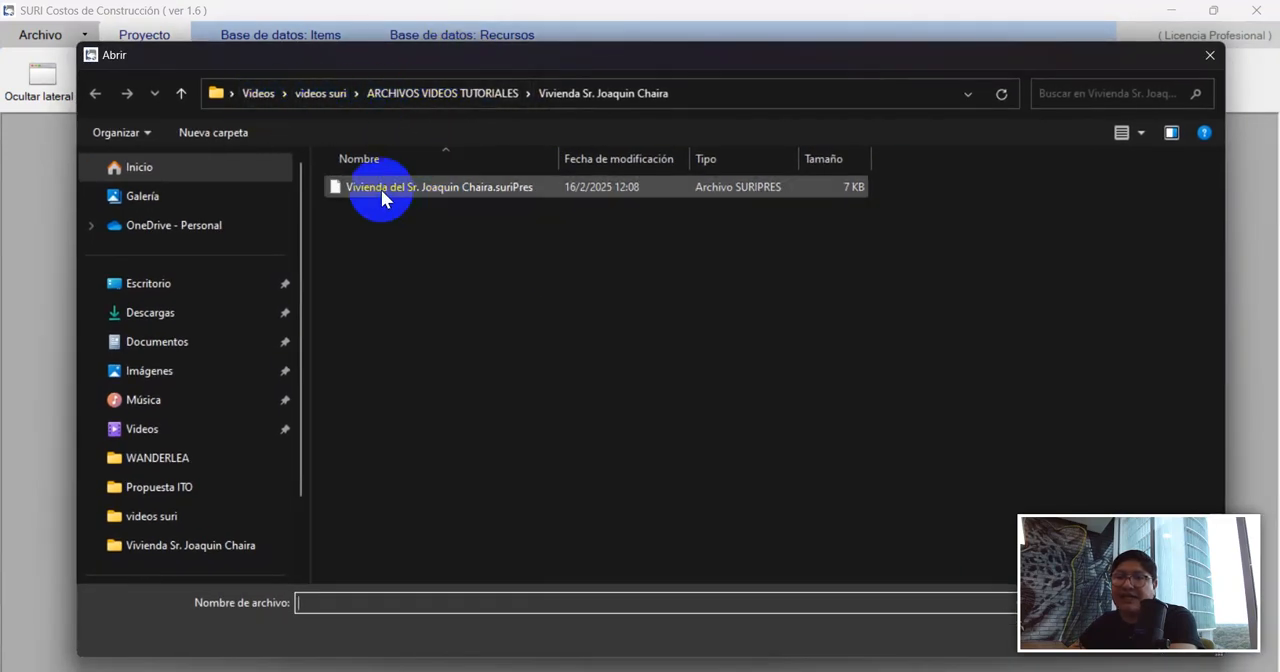
left_click(450, 190)
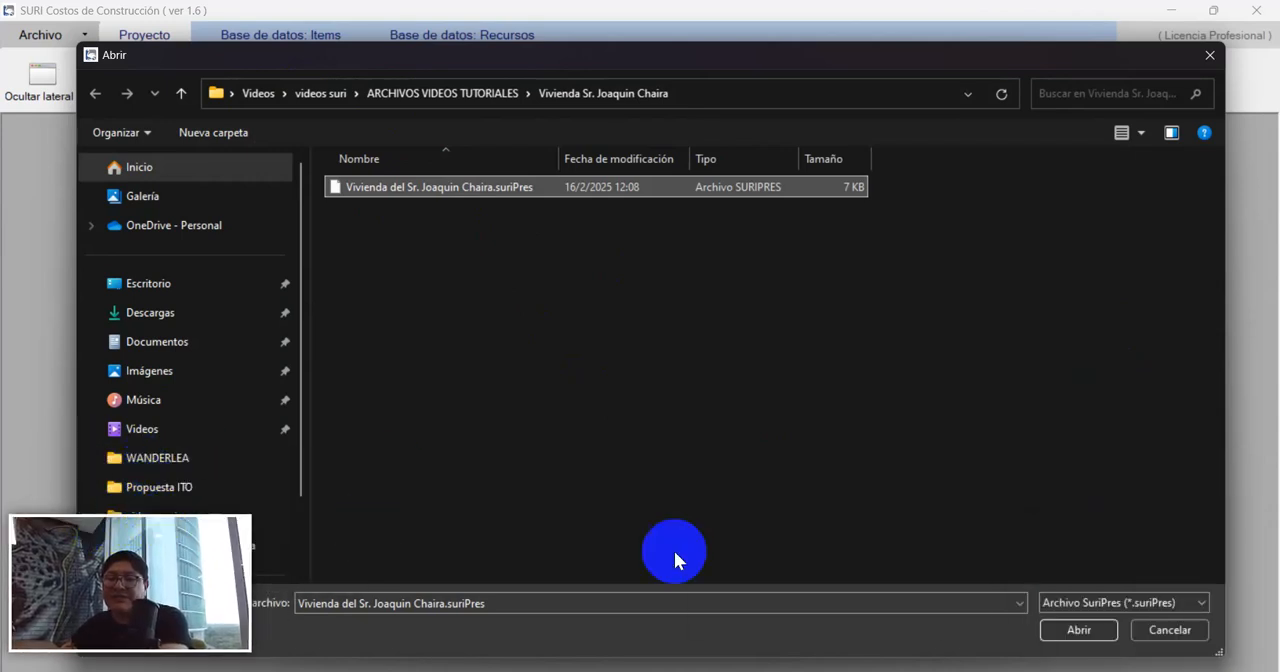
left_click(1058, 641)
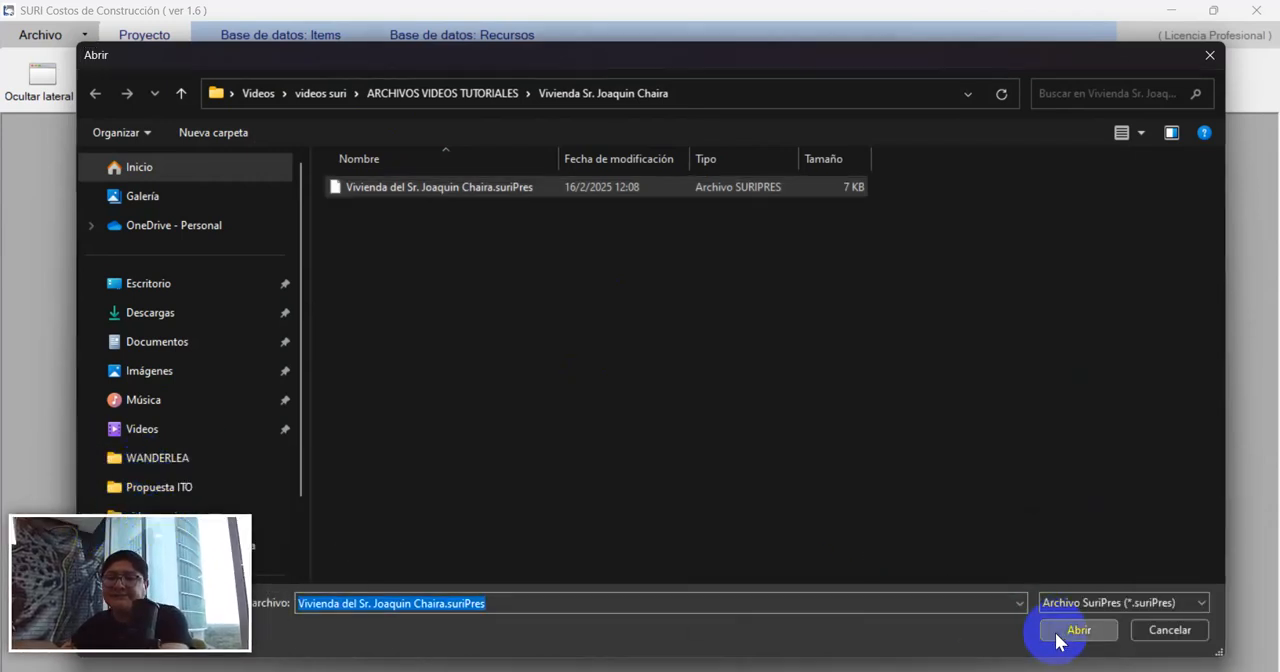
Check the project information read from the file and the new project's folder, name, currency and standard settings.
left_click_drag(601, 64, 611, 71)
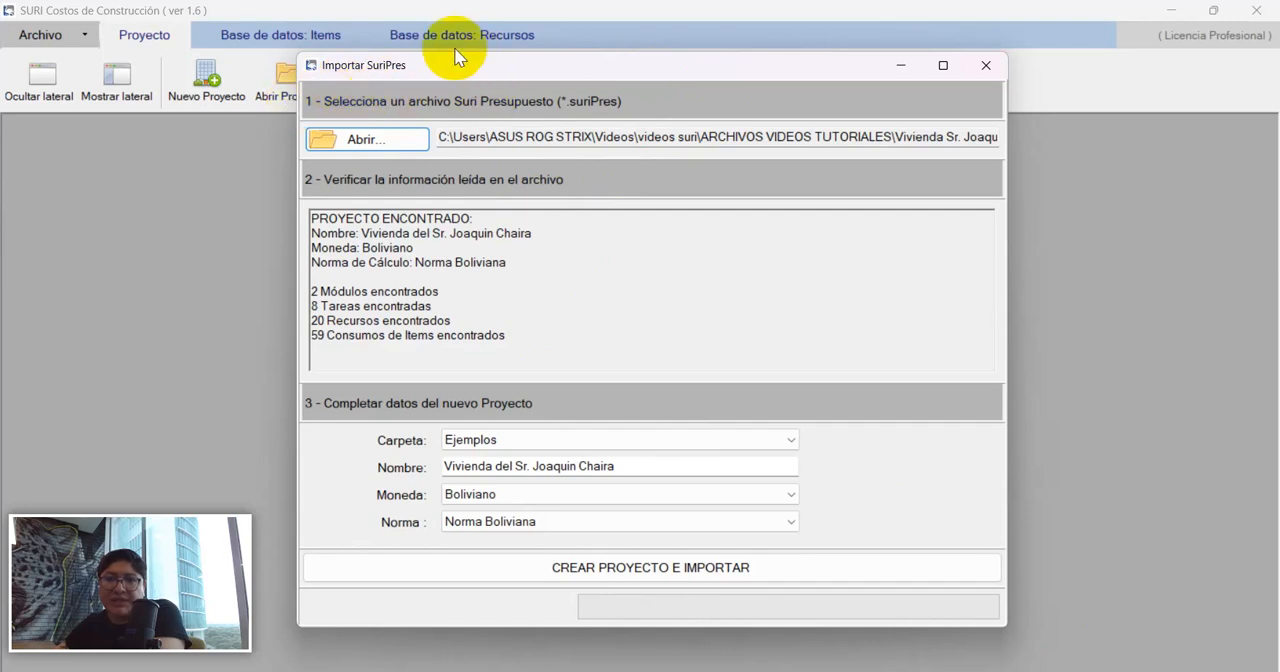
left_click_drag(462, 72, 459, 80)
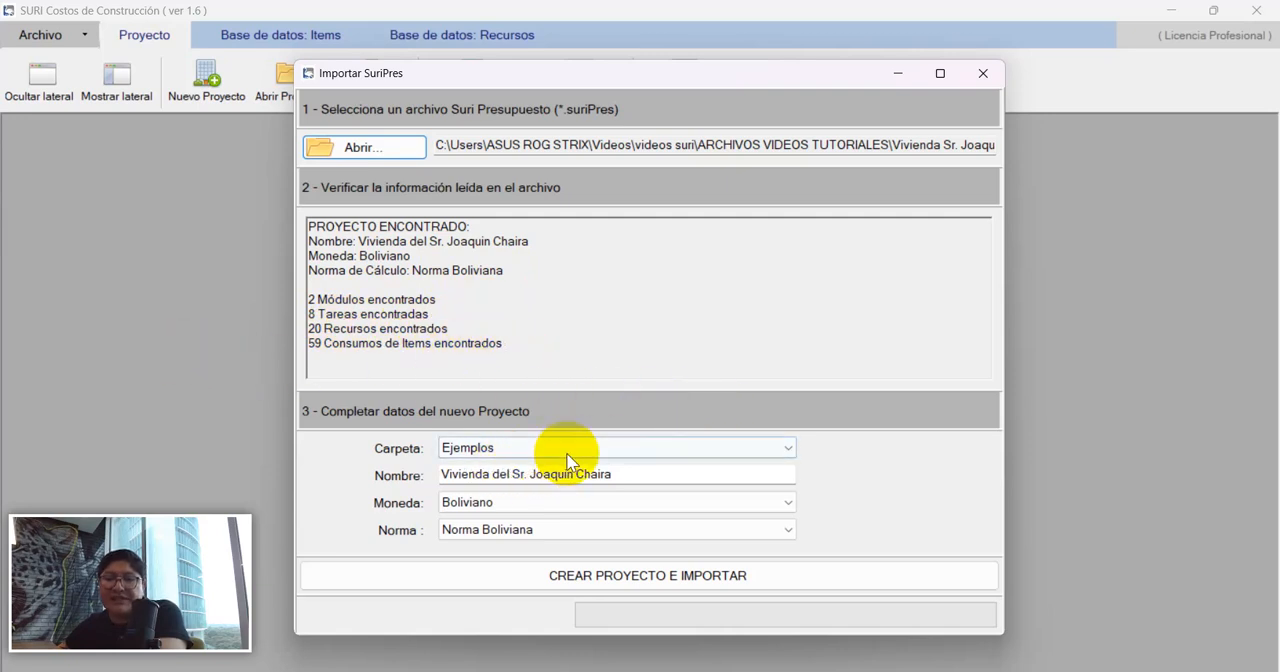
left_click(507, 449)
left_click(508, 452)
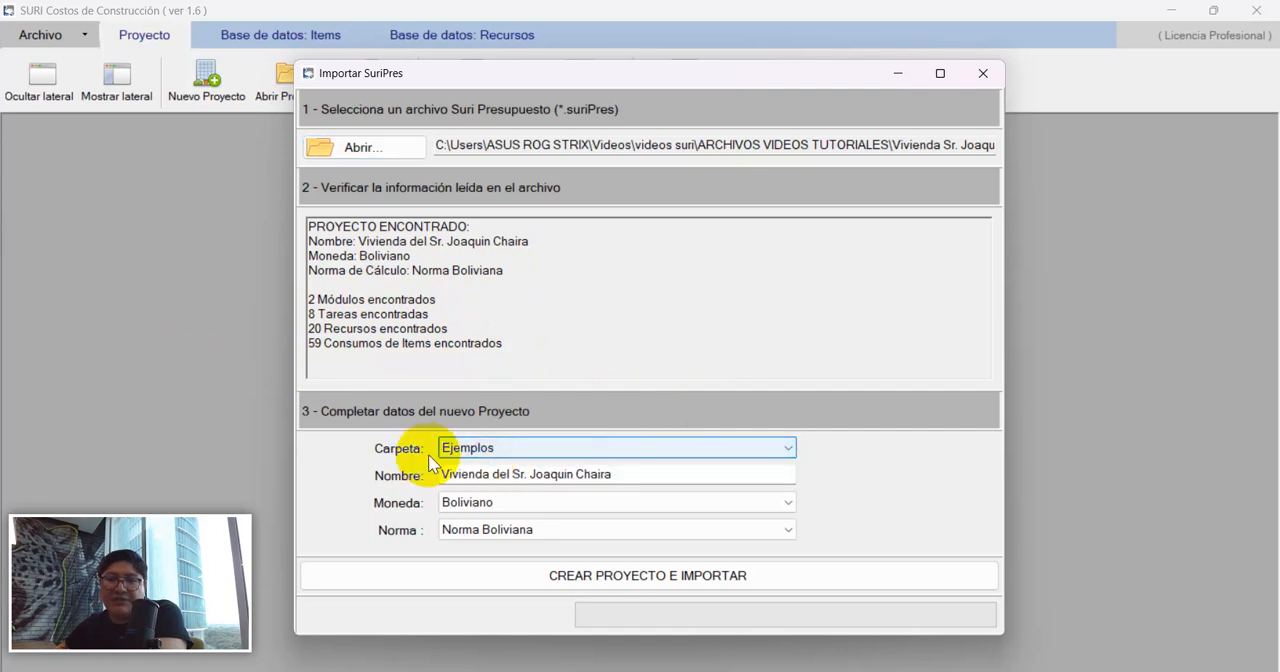
left_click(507, 476)
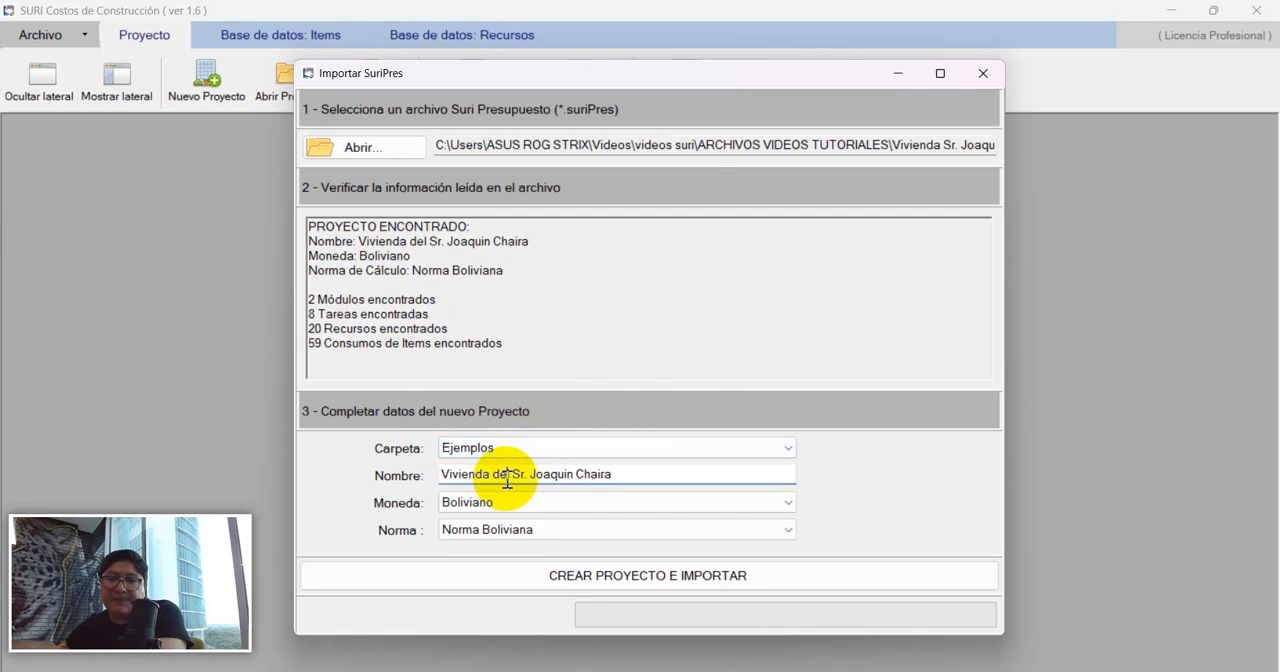
left_click(514, 504)
left_click(517, 505)
left_click(506, 530)
left_click(508, 527)
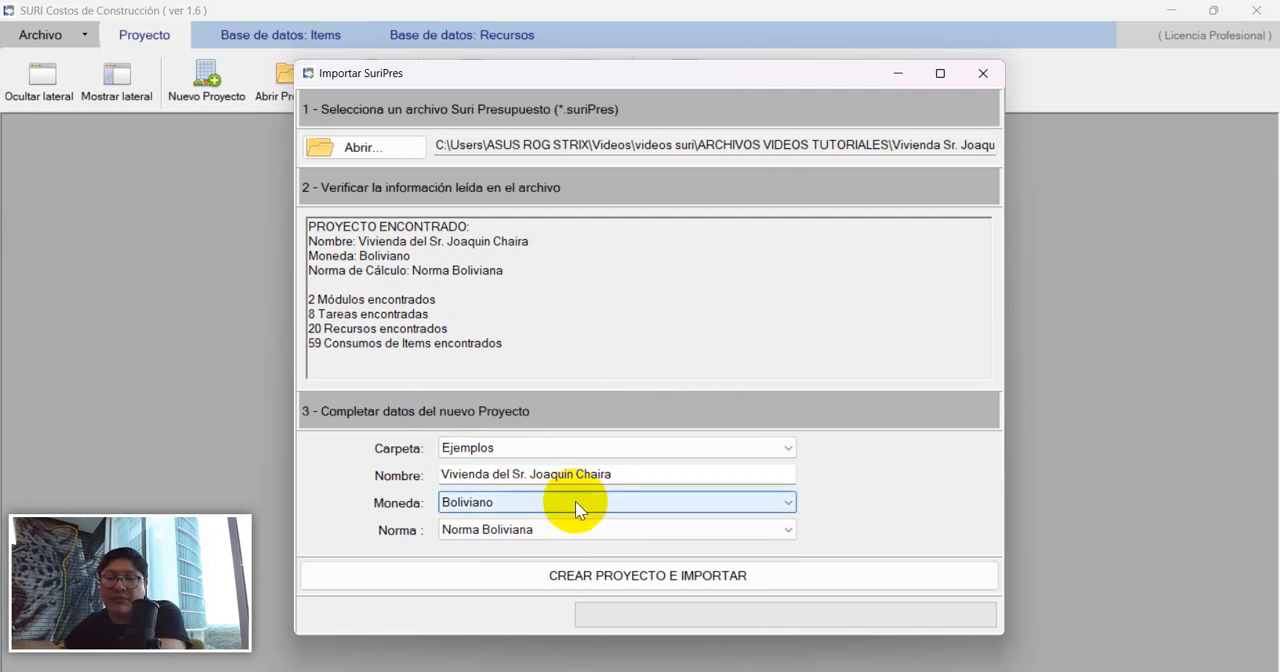
left_click_drag(595, 73, 573, 66)
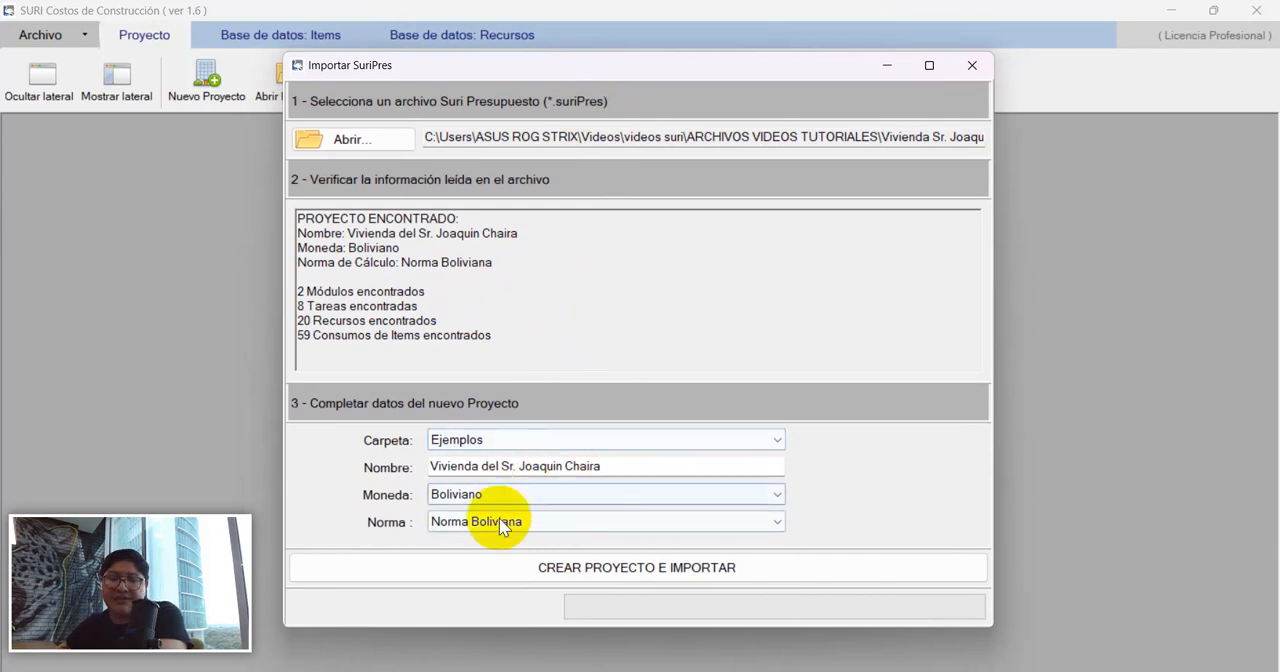
Prefix the new project's name with "Copia de", create the project and import the SuriPres data into it.
left_click(613, 469)
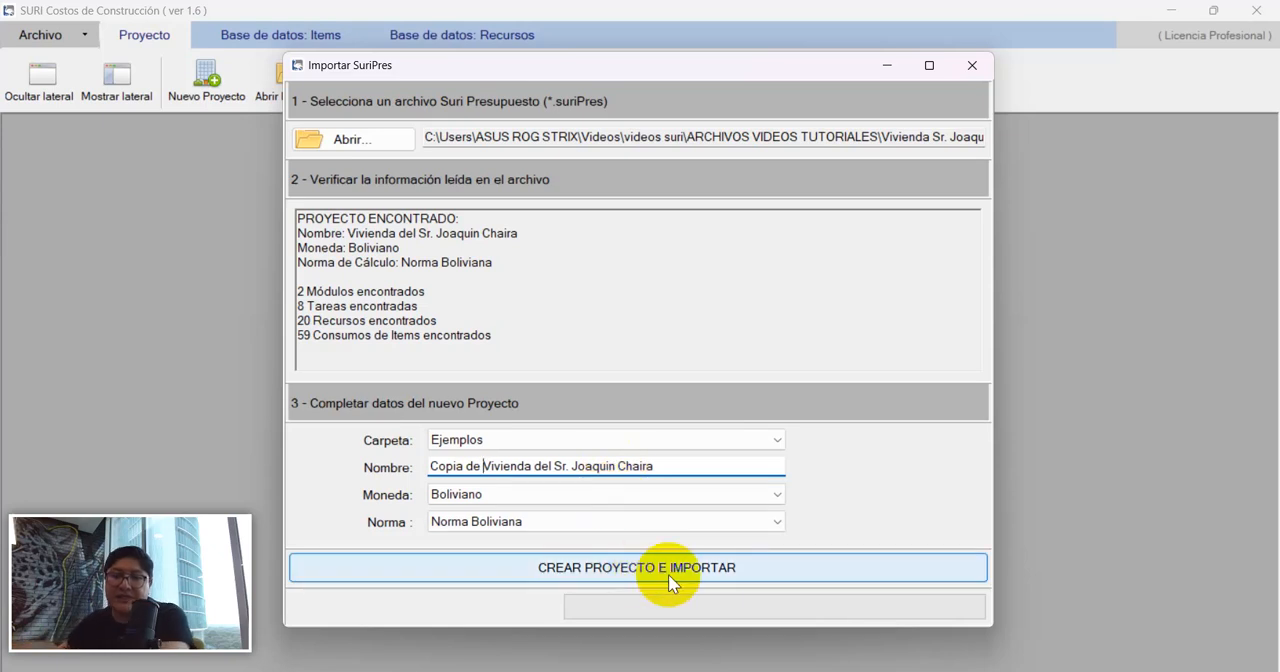
left_click(609, 568)
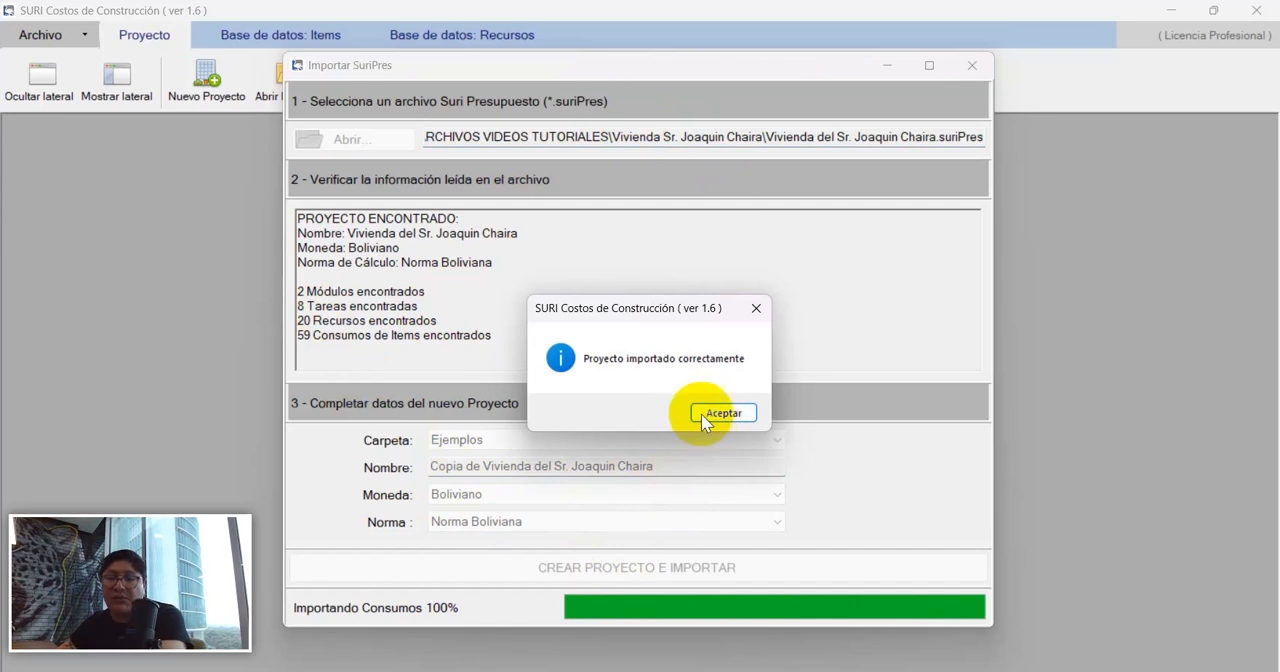
left_click(720, 412)
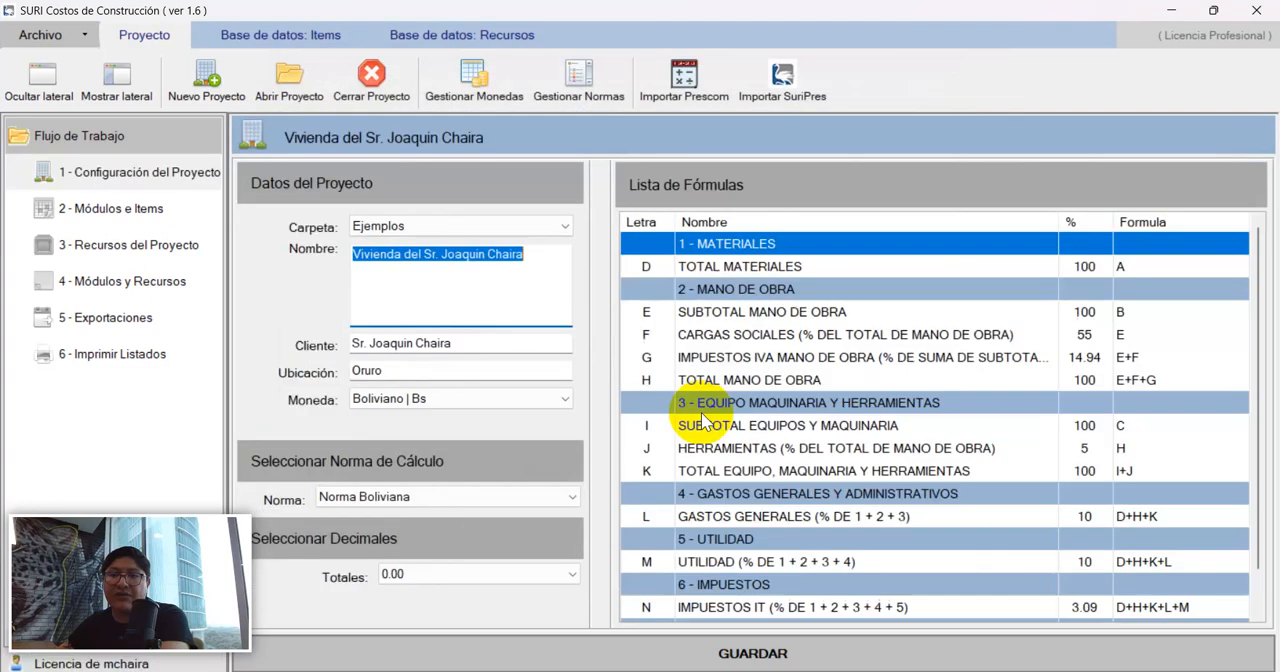
Close the current project, check the projects in the Ejemplos folder and open the original housing project.
left_click(396, 86)
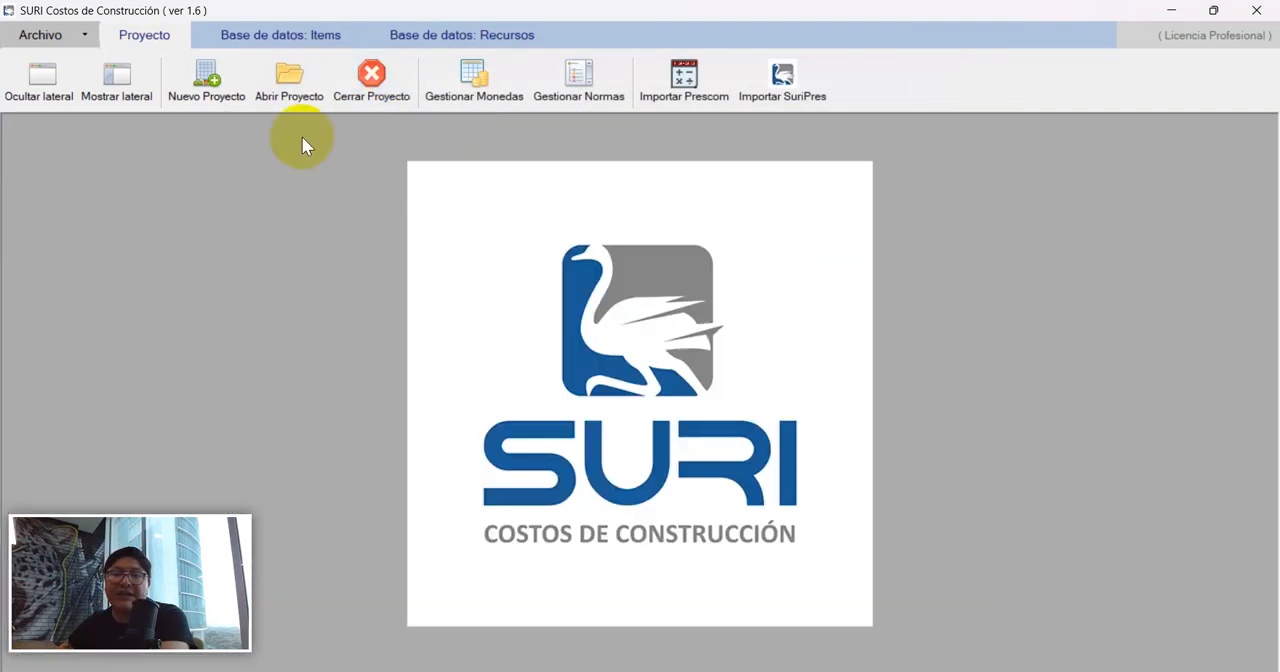
left_click(302, 86)
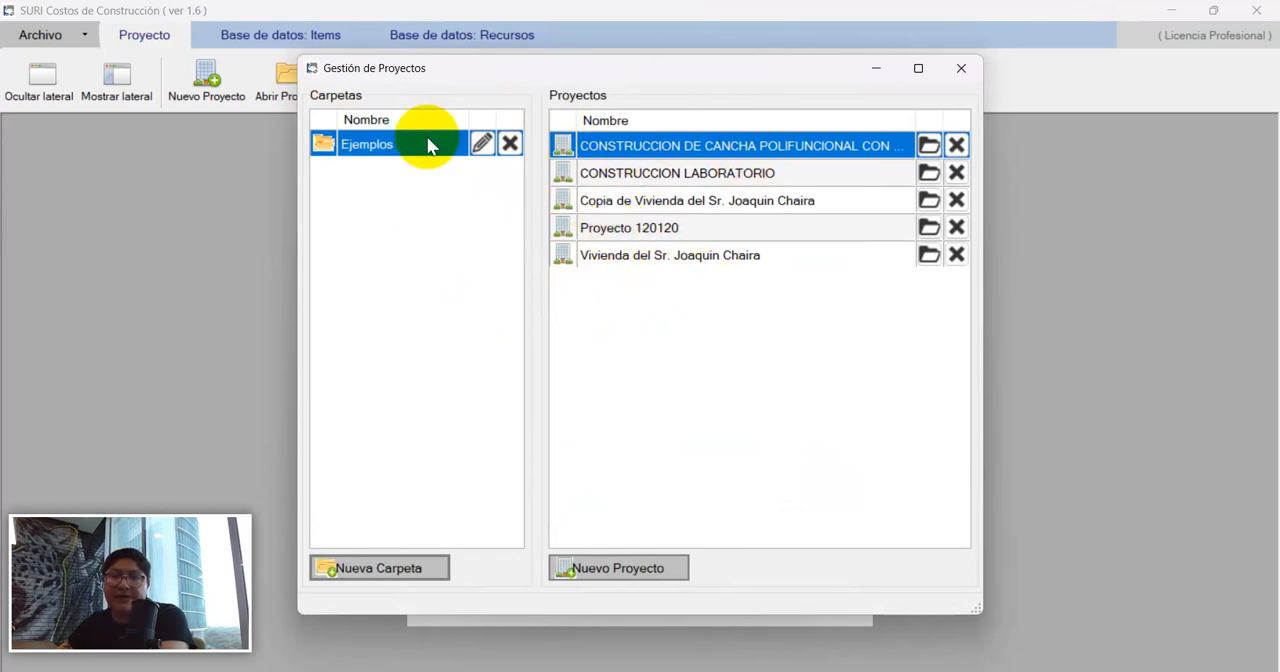
left_click(645, 174)
left_click(638, 204)
left_click(621, 260)
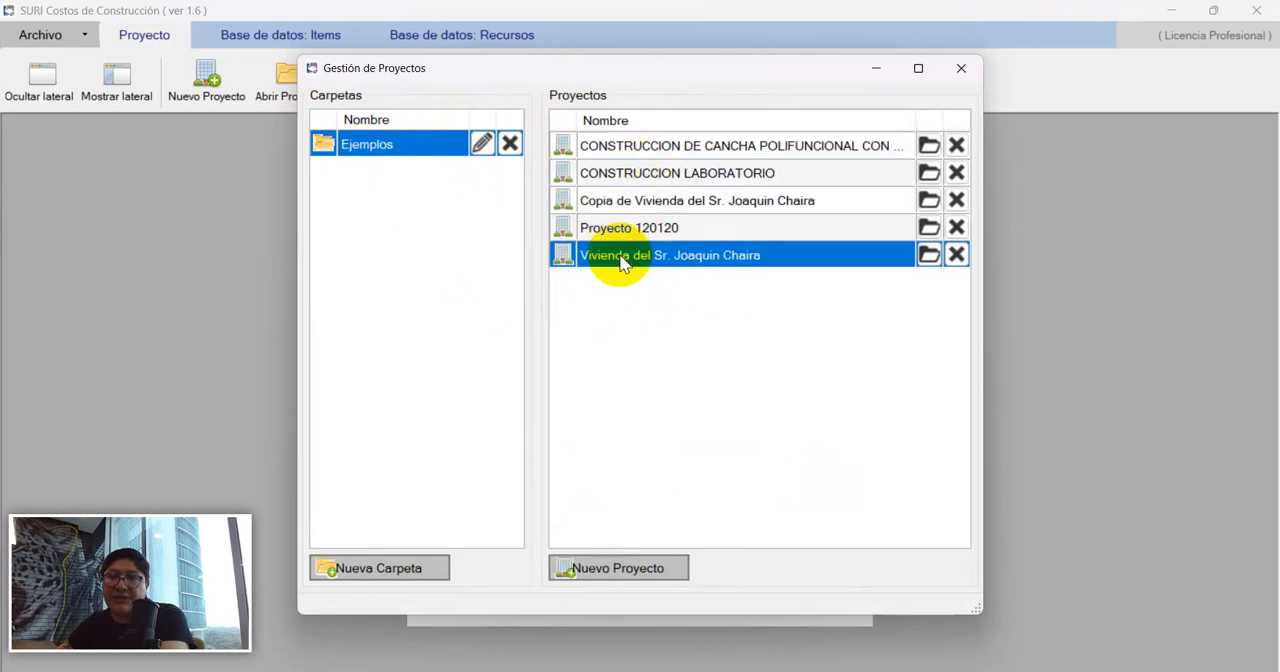
double_click(650, 258)
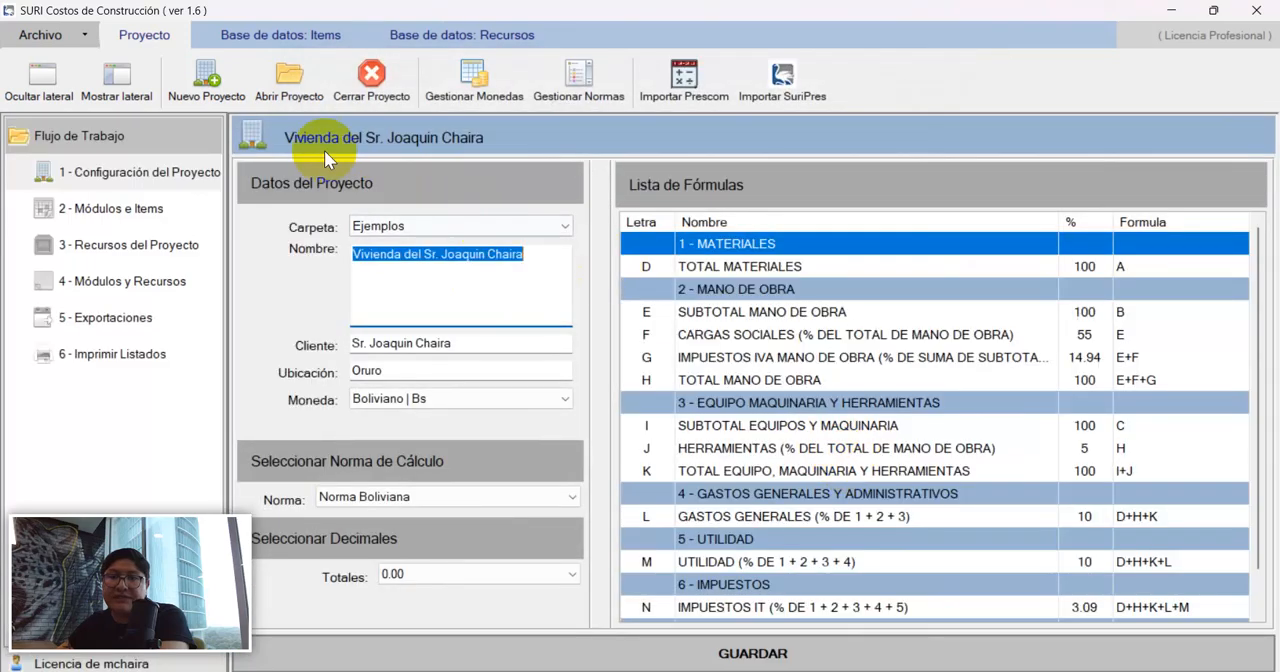
Close and reopen the original housing project, and examine its modules, items and project total.
left_click(369, 84)
left_click(290, 86)
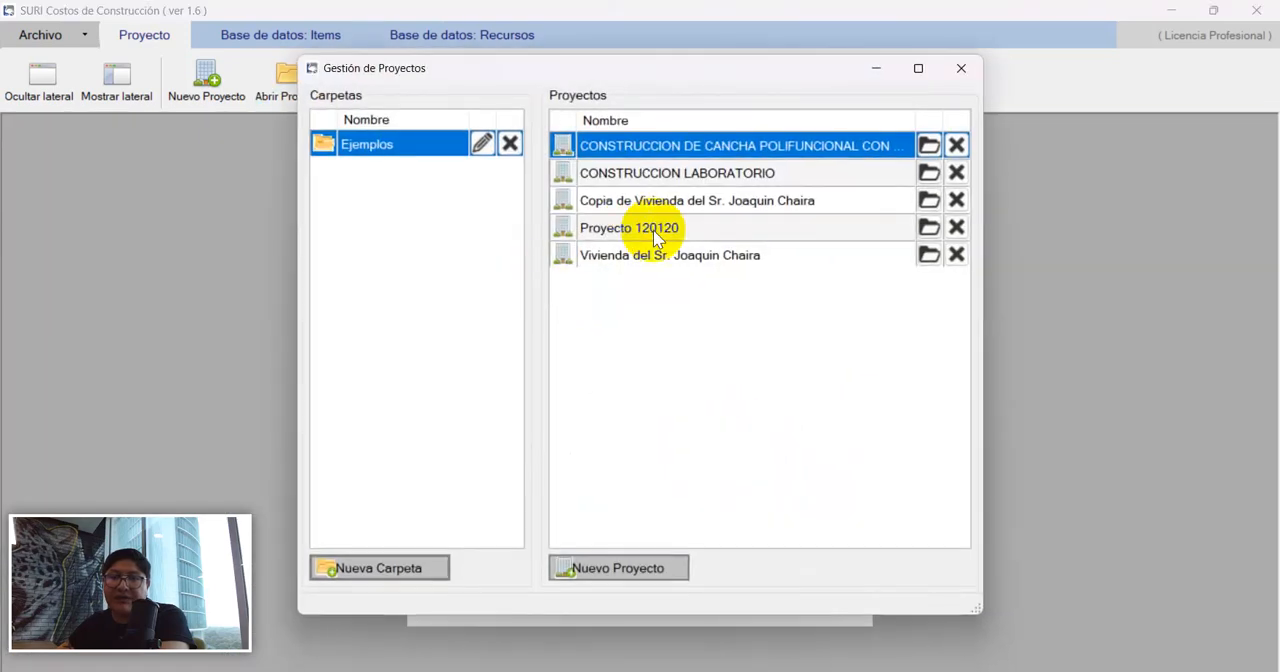
left_click(637, 260)
double_click(637, 260)
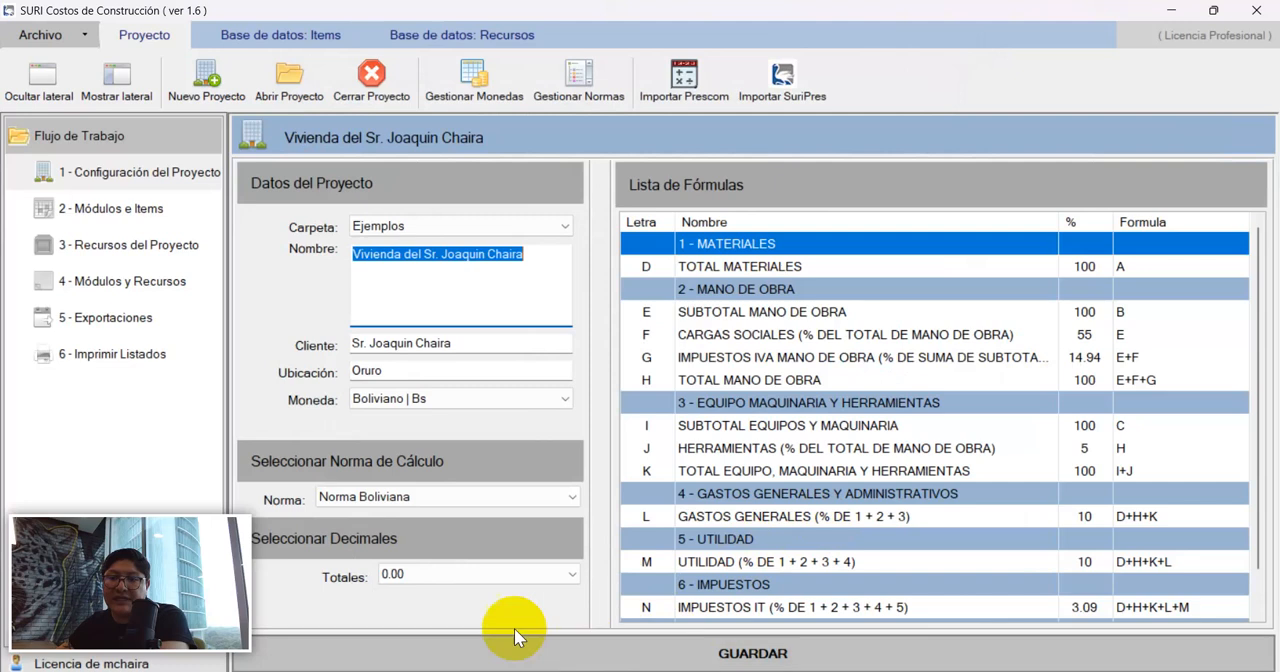
left_click(146, 212)
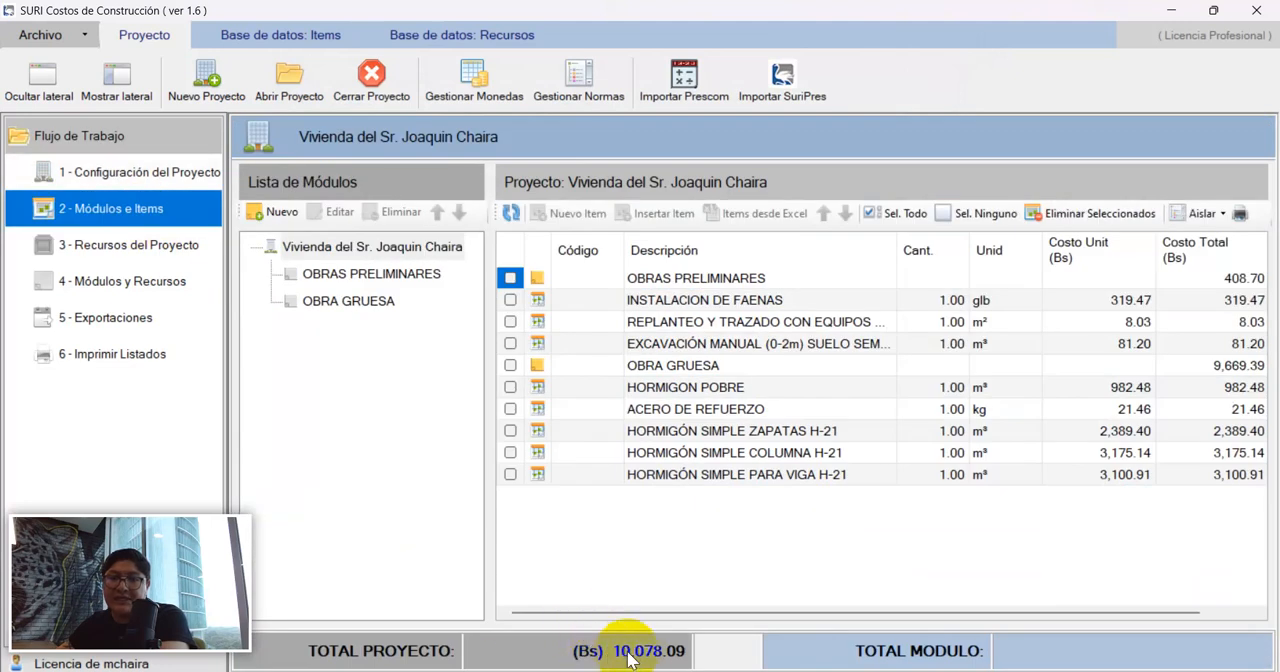
Close the original housing project and open its imported "Copia de" version from the Ejemplos folder.
left_click(370, 80)
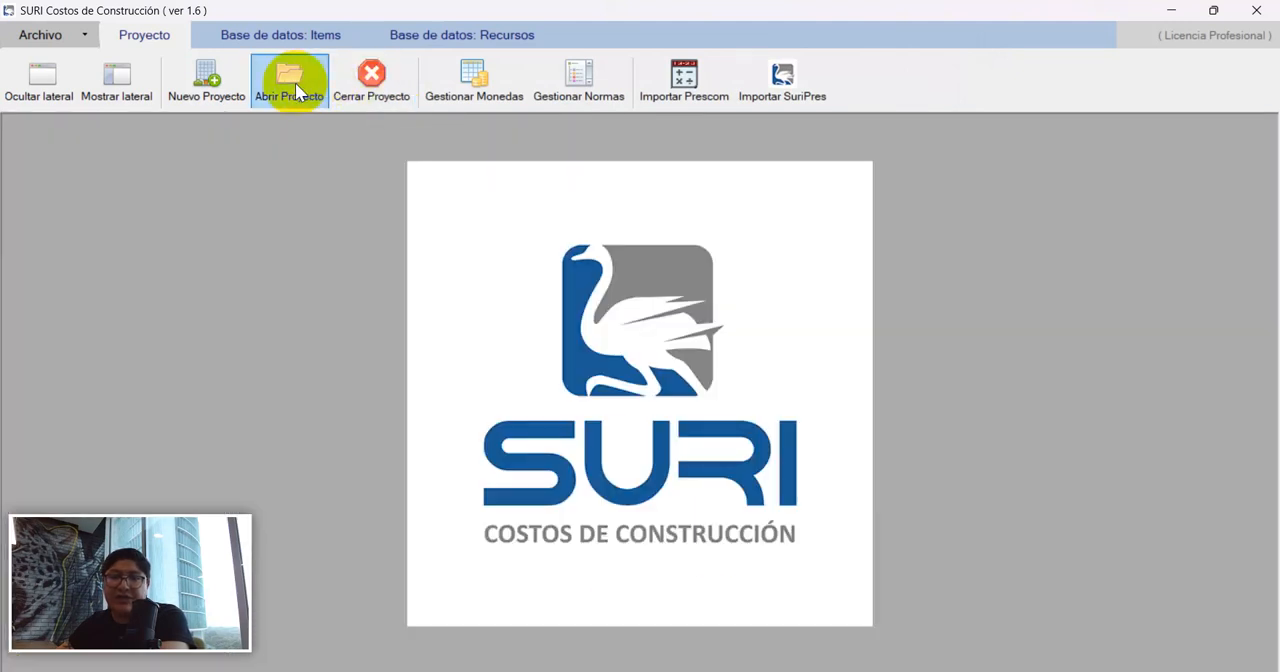
left_click(291, 82)
left_click(650, 202)
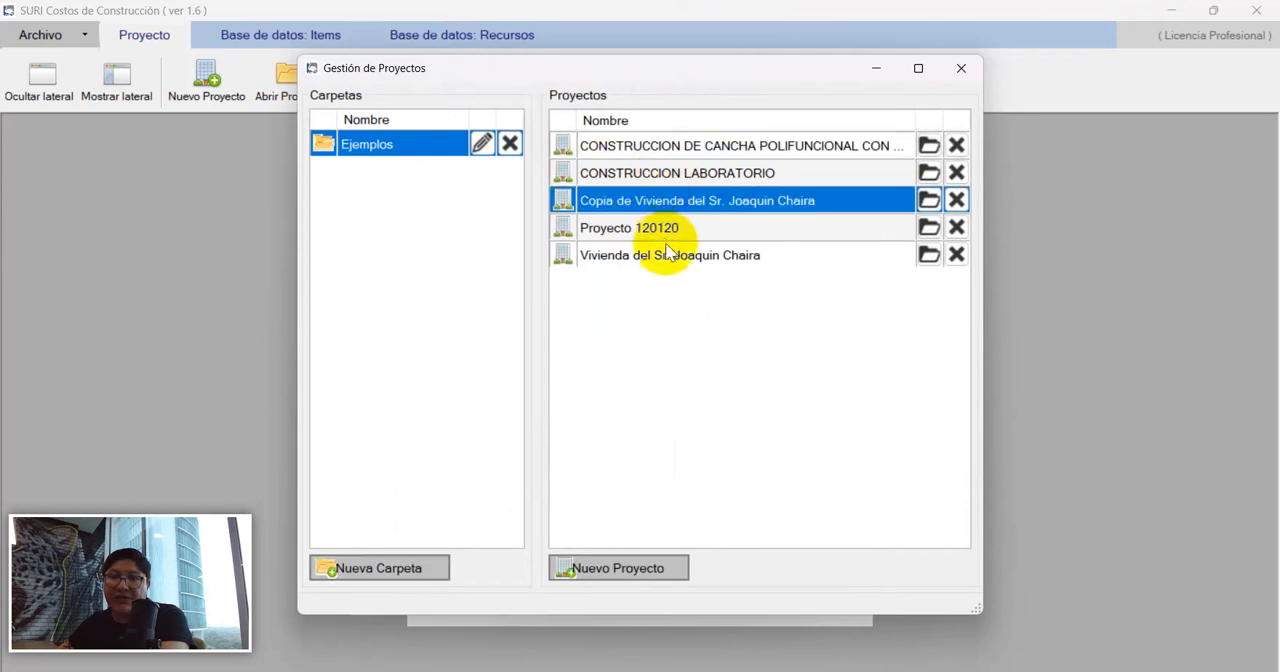
double_click(652, 206)
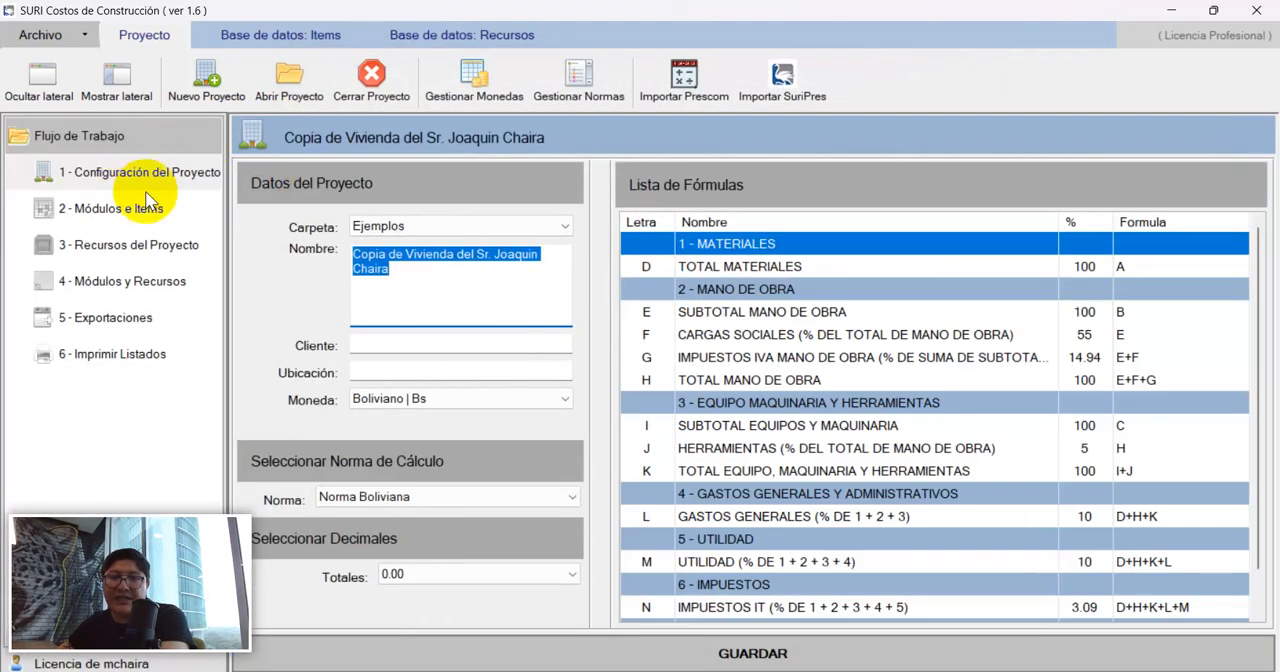
Examine the imported copy's modules, items, total and available exports, and close the project.
left_click(145, 210)
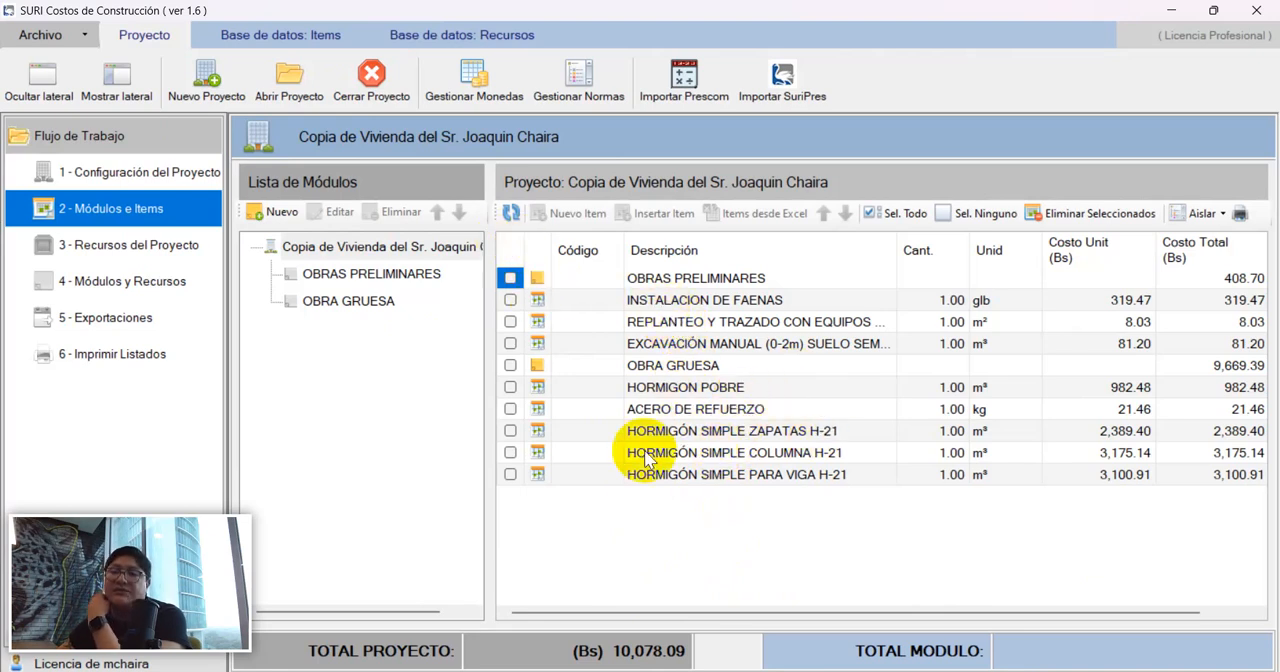
left_click(117, 322)
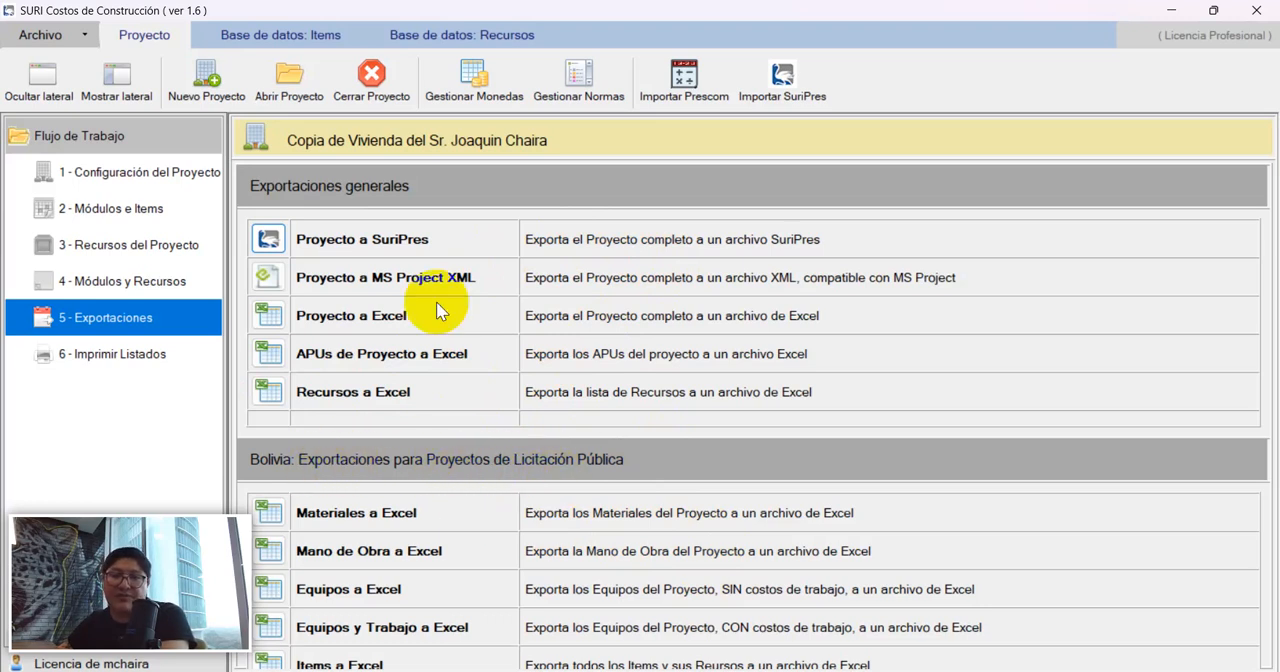
left_click(368, 78)
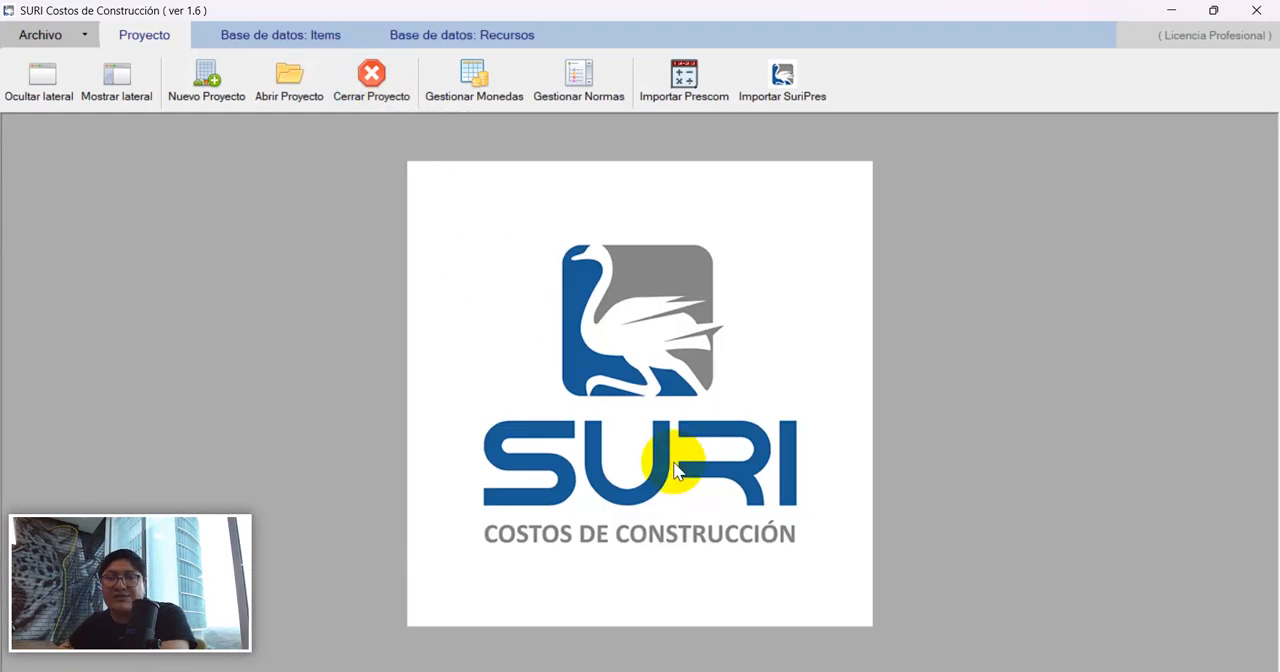